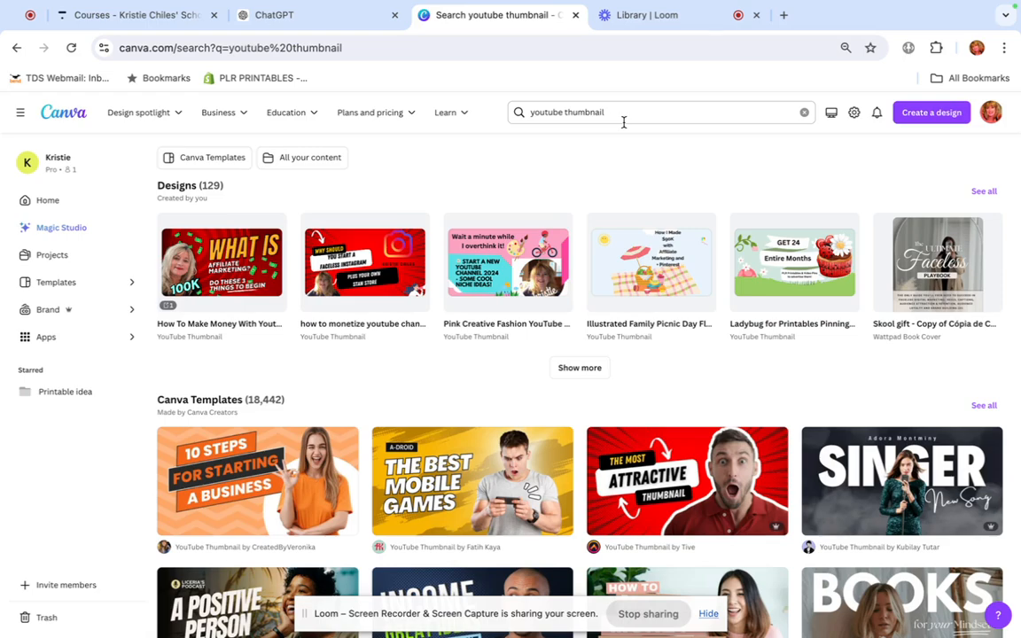
Browse the template results for "youtube thumbnail" to compare their layouts, colours and title styles
scroll(618, 169, "down", 3)
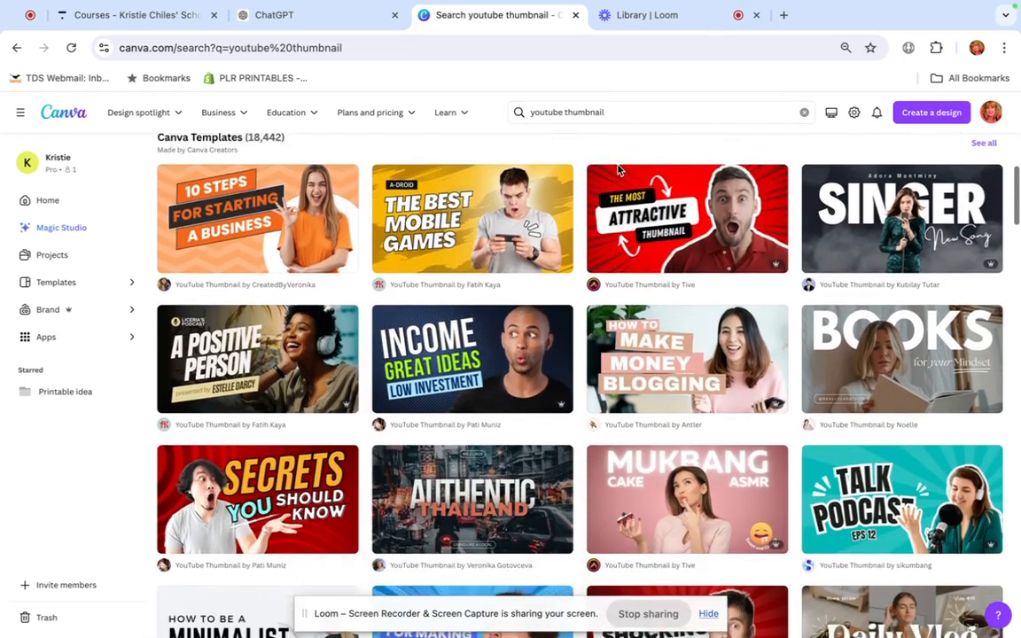
scroll(618, 169, "down", 5)
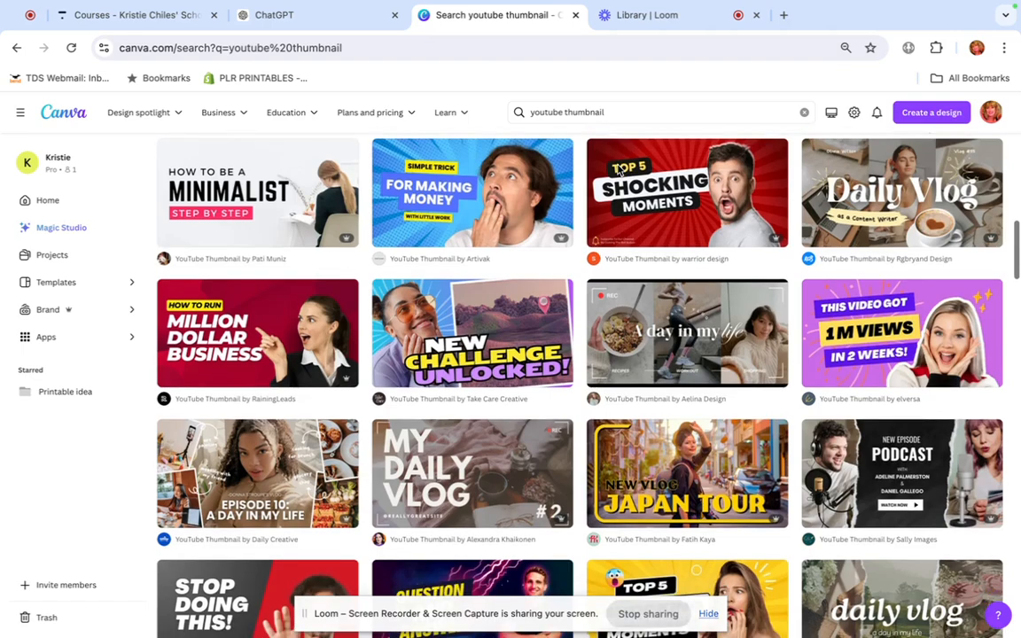
scroll(618, 168, "down", 5)
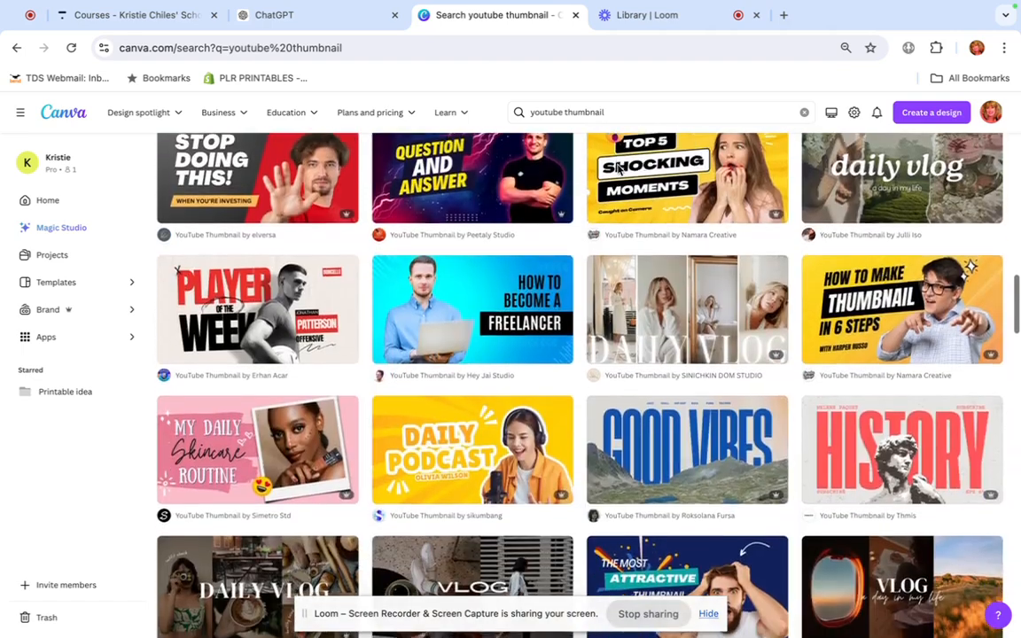
scroll(617, 168, "down", 5)
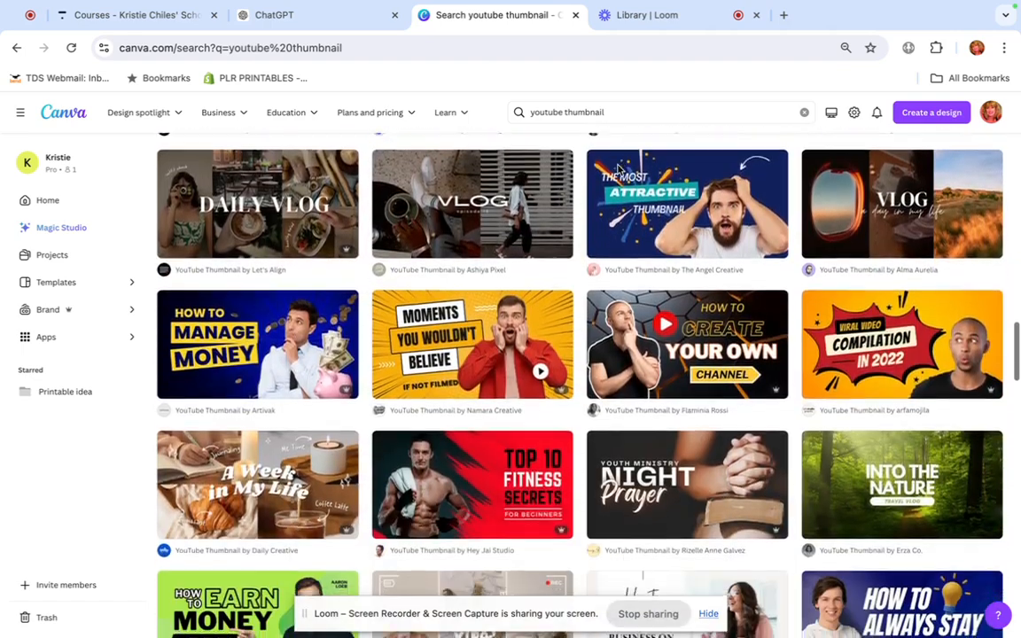
scroll(618, 168, "down", 5)
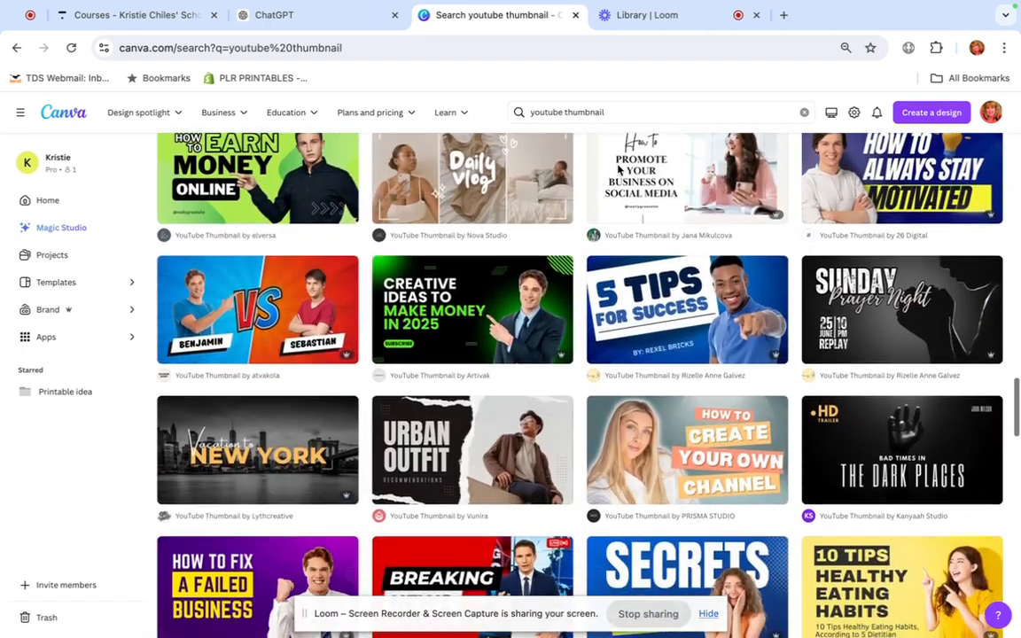
scroll(618, 168, "down", 5)
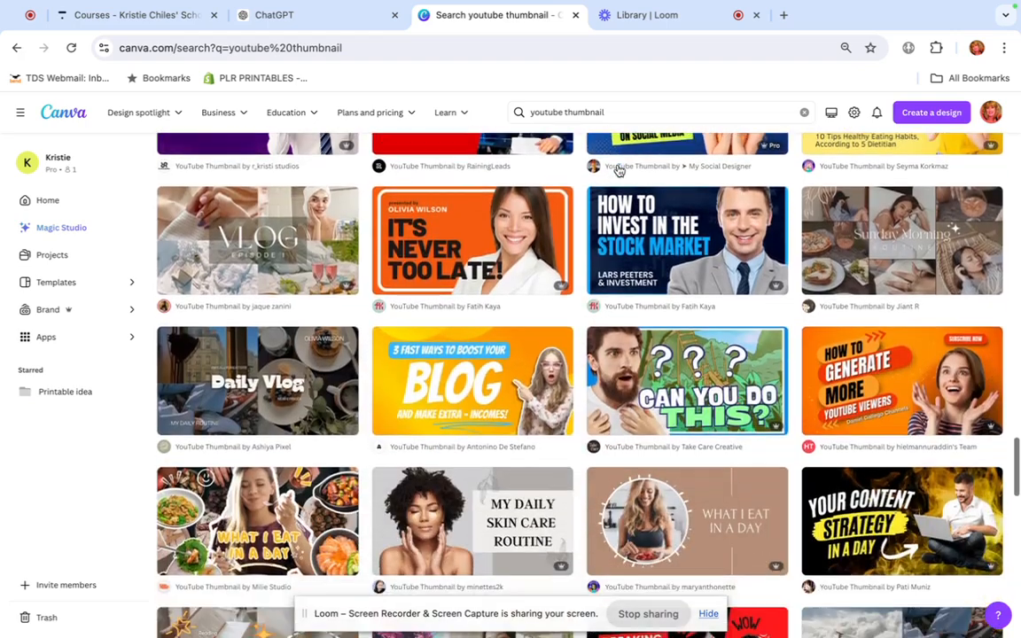
scroll(617, 168, "down", 1)
scroll(476, 161, "up", 3)
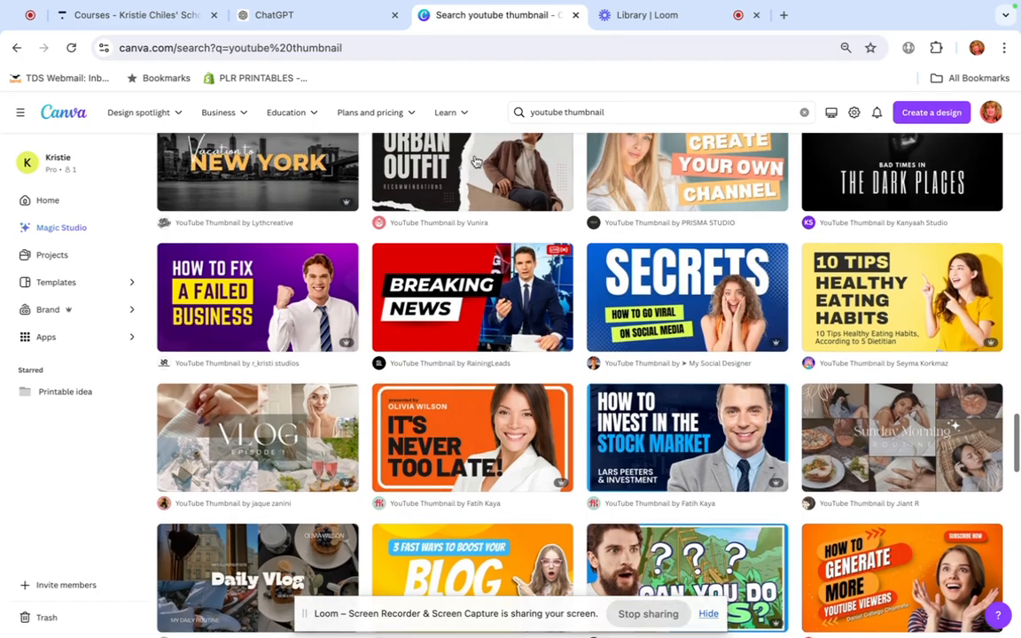
scroll(457, 443, "down", 7)
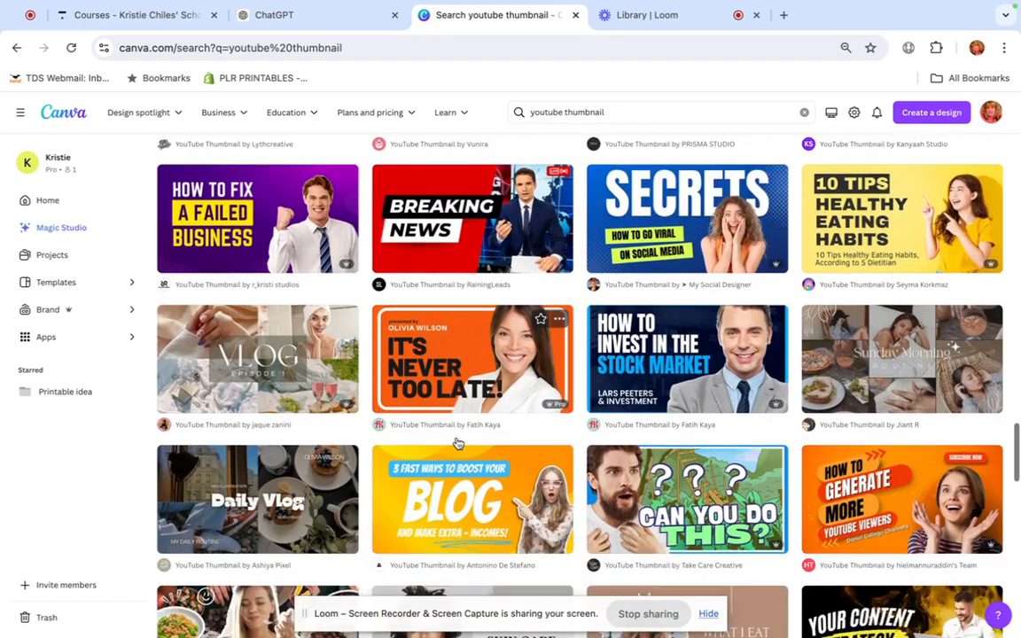
scroll(457, 443, "down", 5)
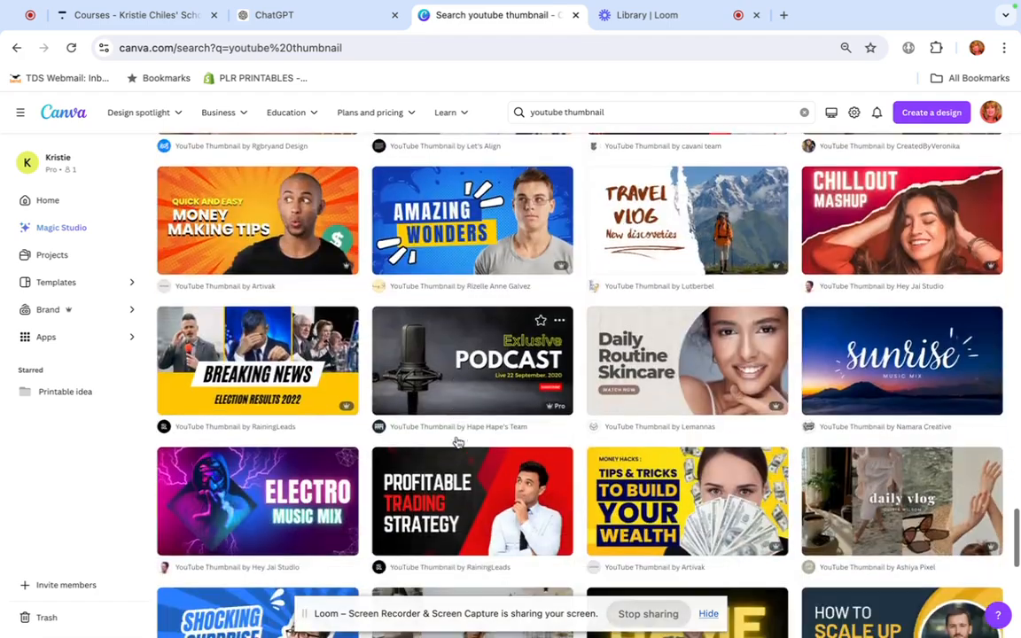
scroll(457, 439, "down", 1)
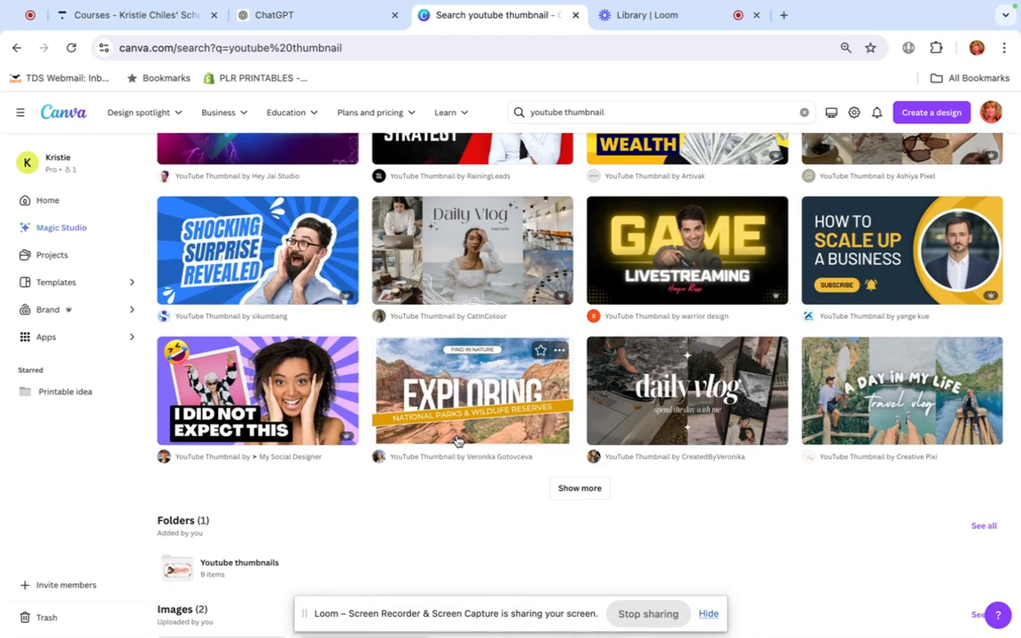
scroll(470, 406, "up", 8)
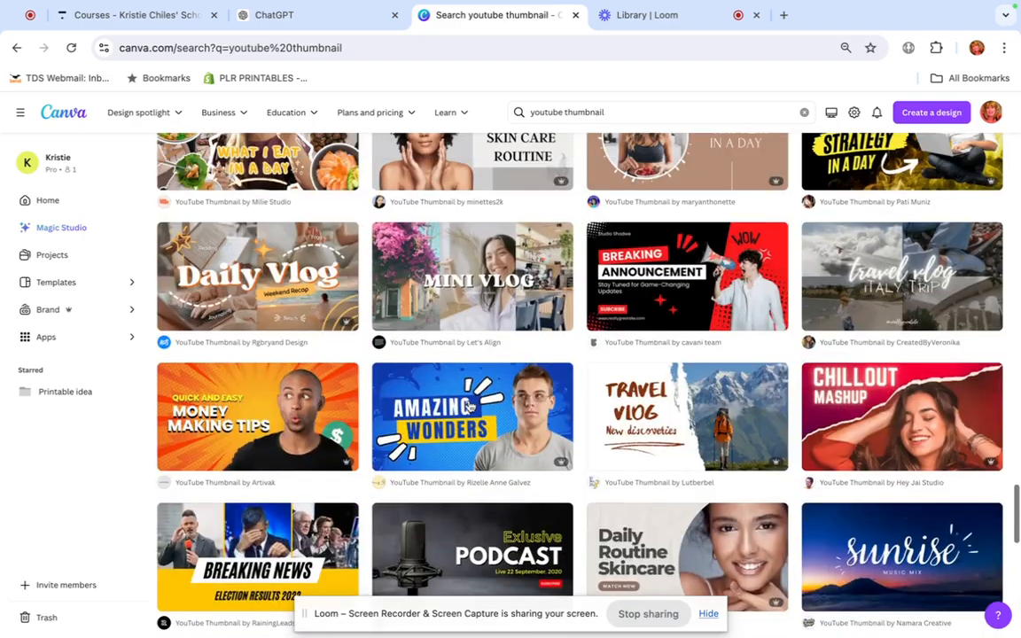
scroll(470, 406, "up", 12)
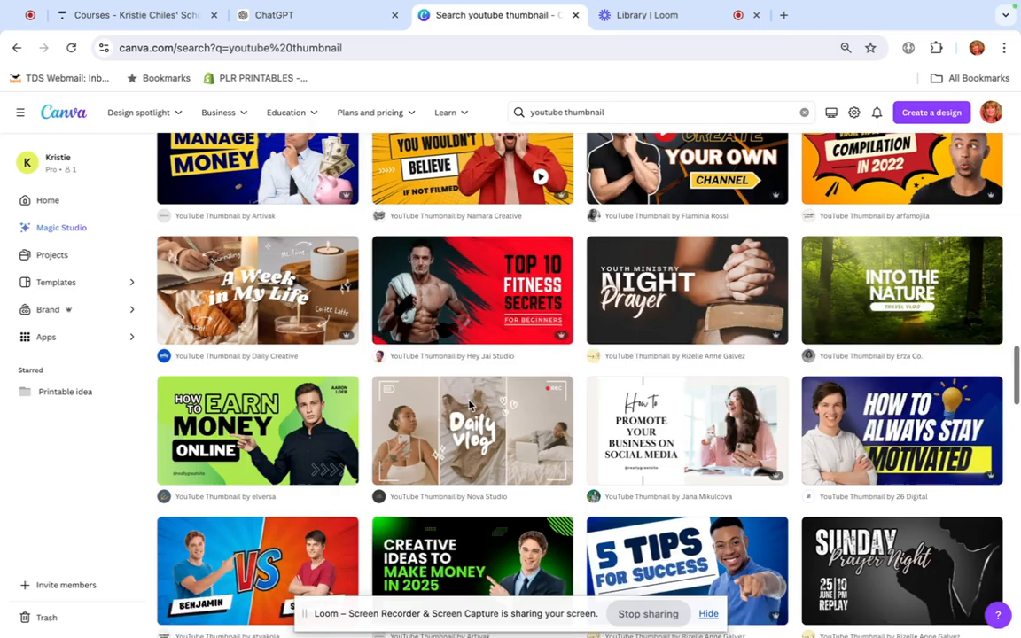
scroll(469, 406, "up", 8)
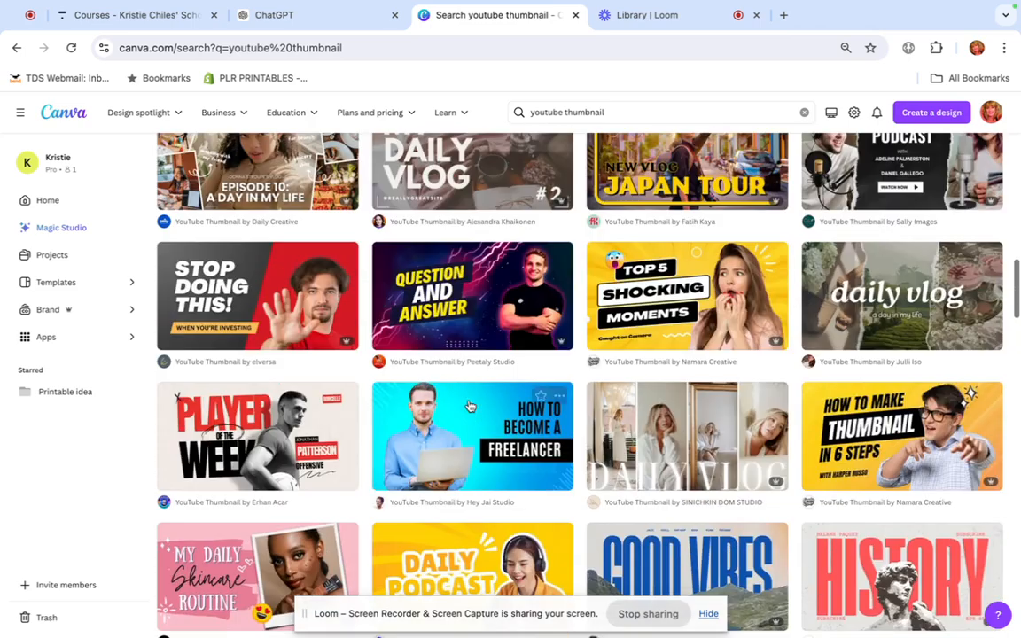
scroll(469, 406, "up", 8)
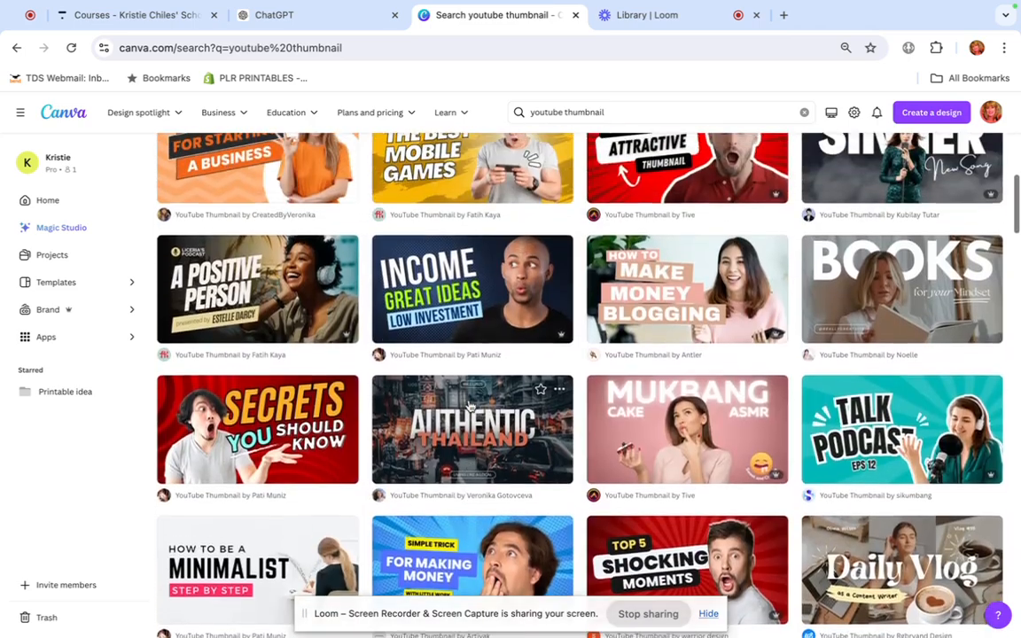
scroll(470, 406, "up", 3)
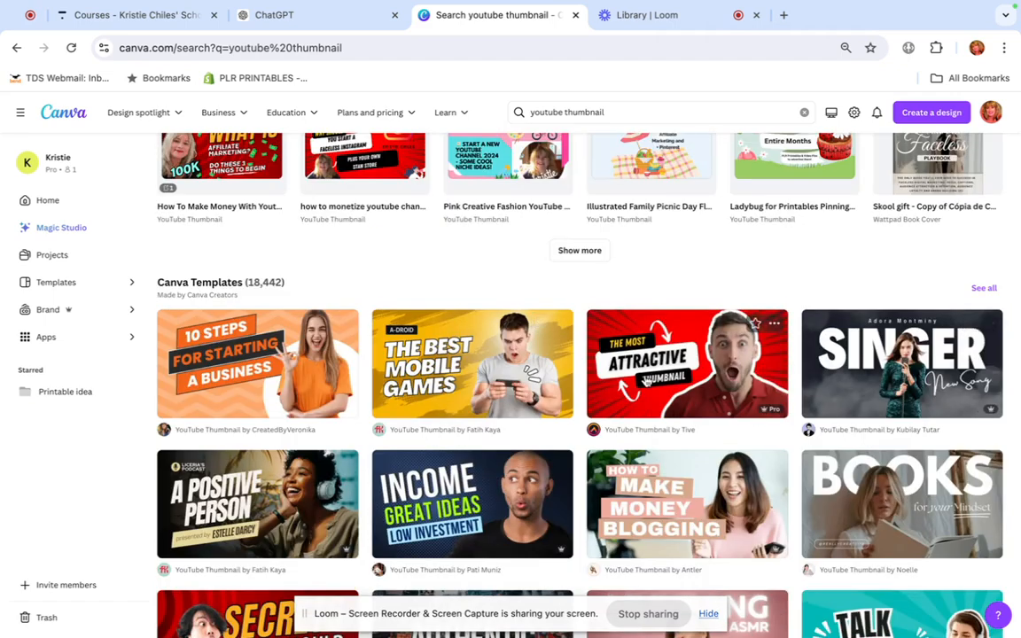
scroll(645, 381, "down", 2)
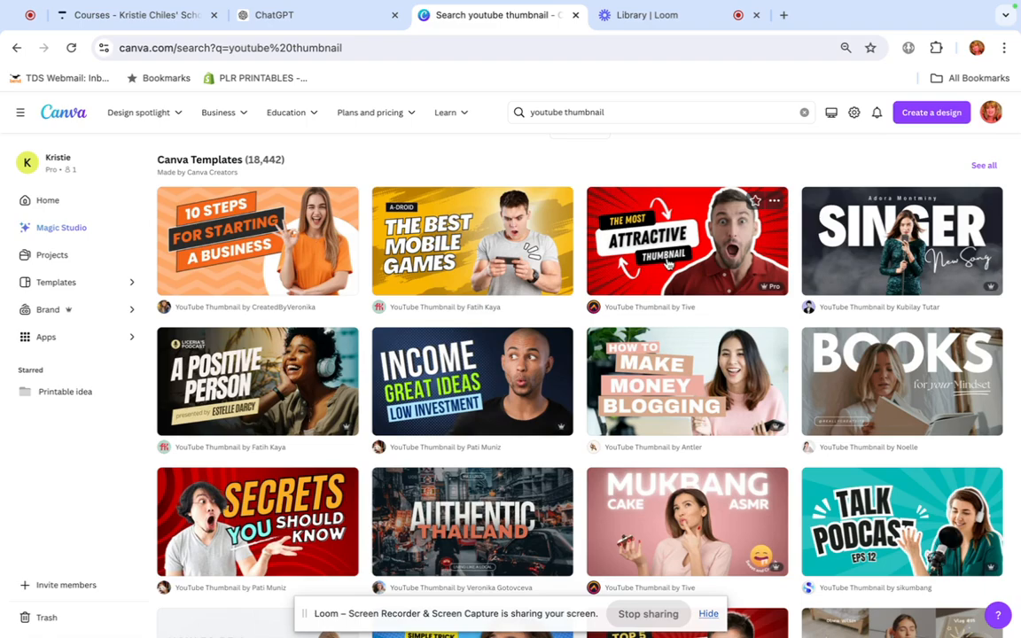
scroll(297, 358, "down", 3)
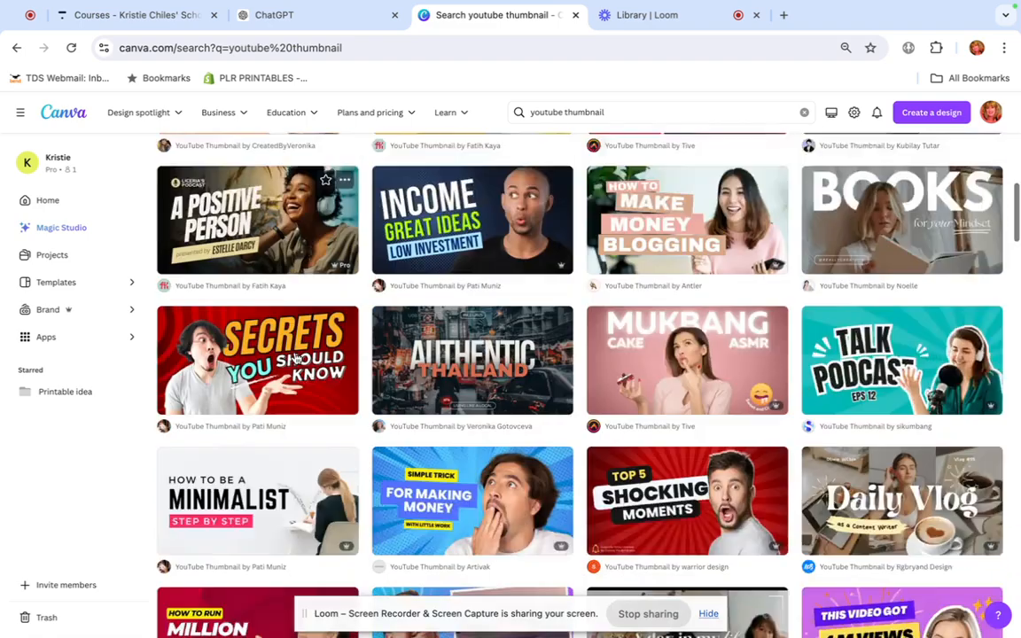
scroll(296, 358, "down", 6)
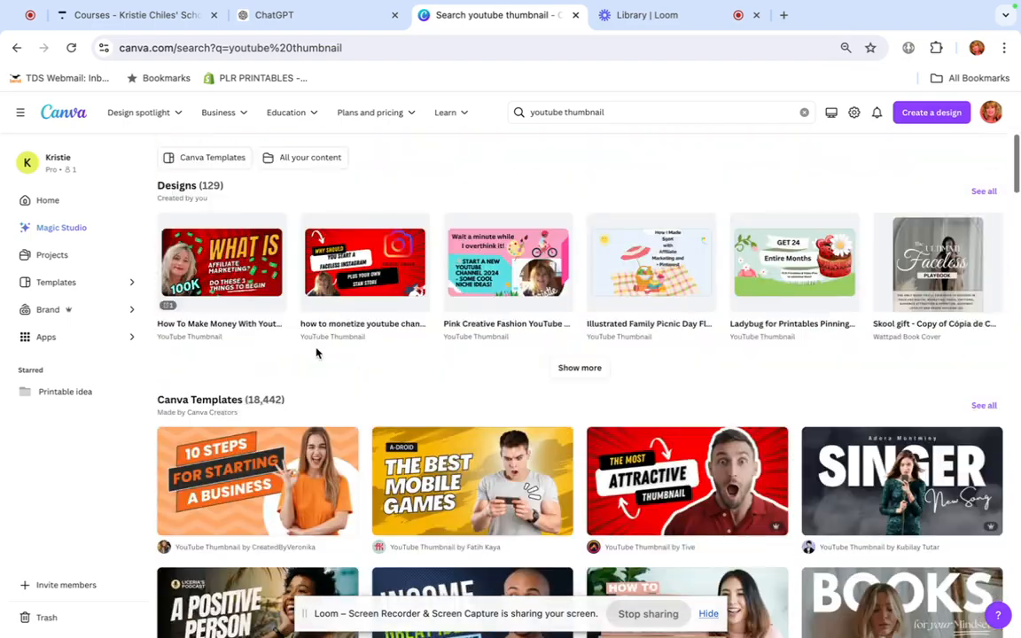
scroll(316, 350, "down", 4)
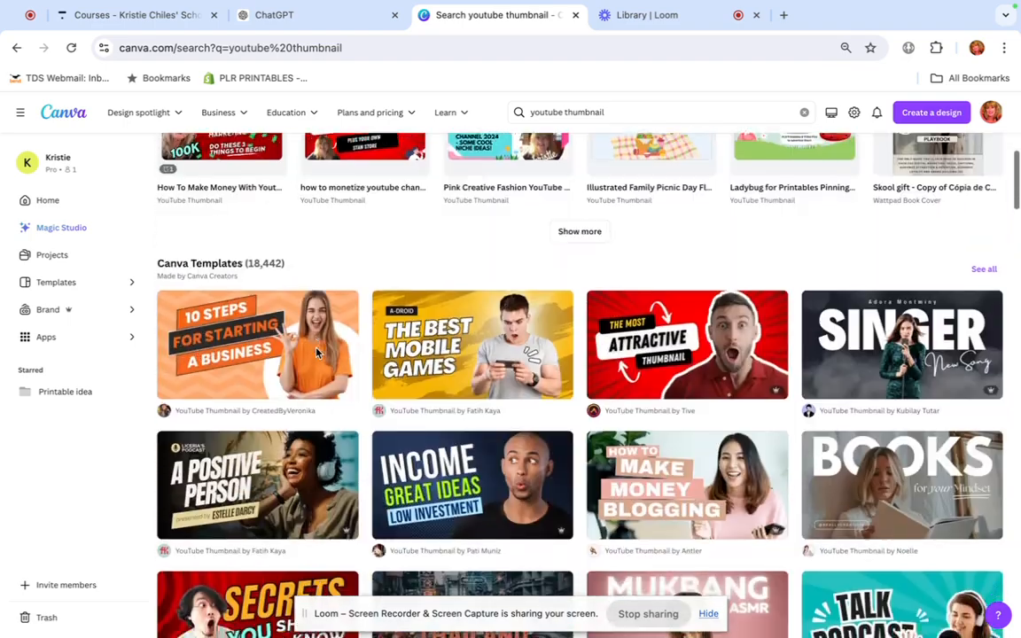
Open the existing design "How To Make Money With Youtube" for editing
scroll(319, 352, "up", 5)
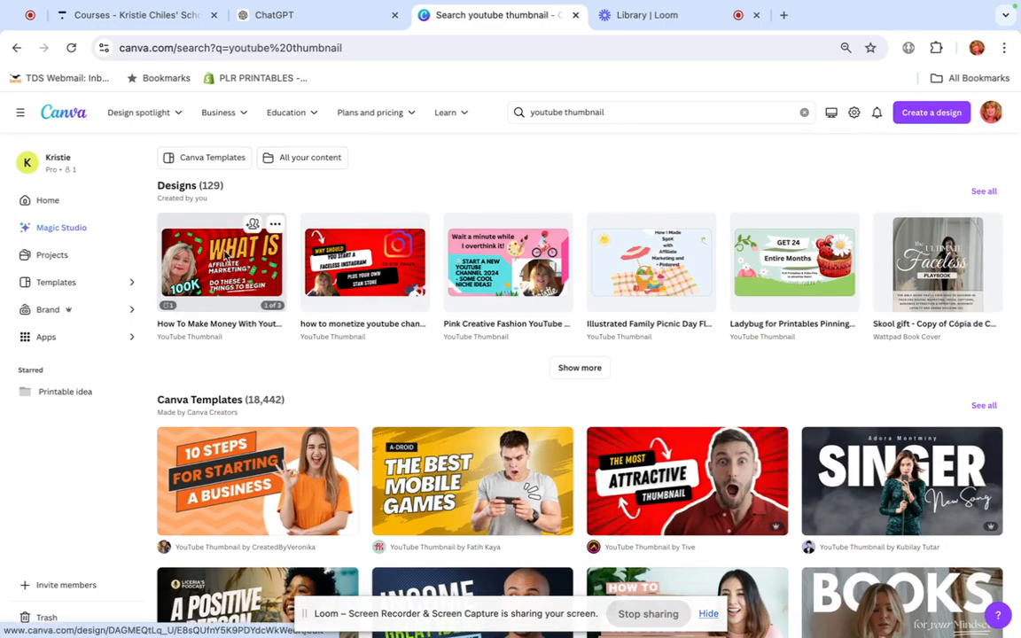
left_click(224, 256)
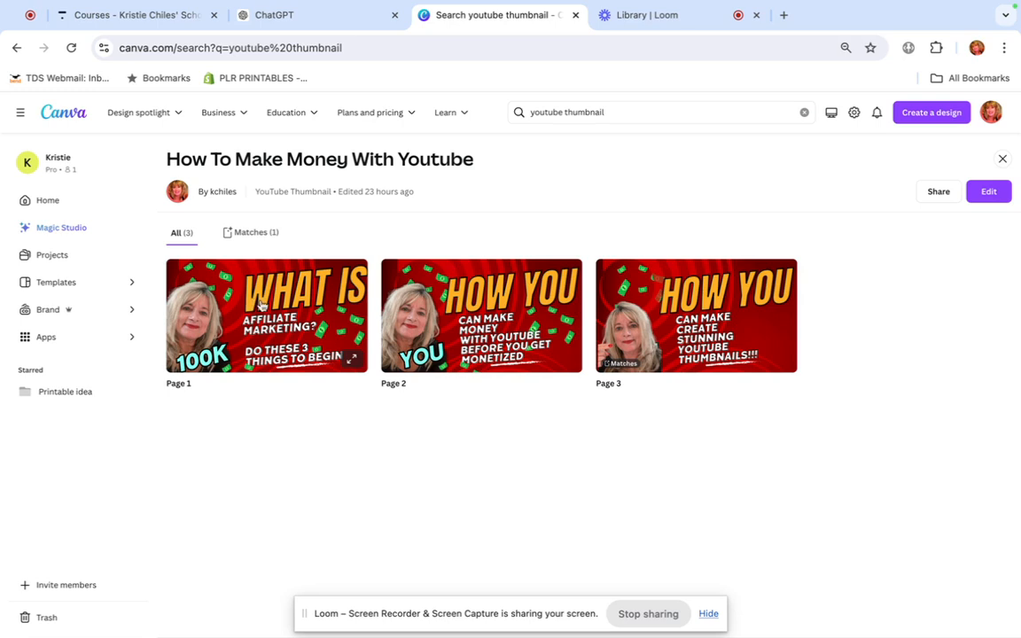
left_click(986, 192)
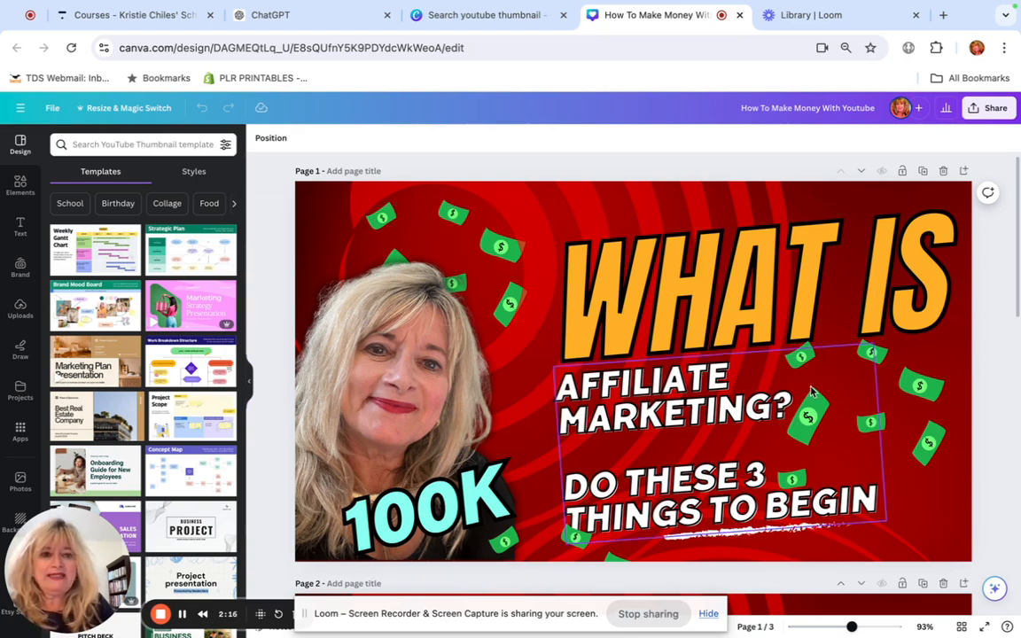
Switch to ChatGPT and review the prompts and the suggested YouTube titles about thumbnails, from the first list through the "10 more" list
left_click(331, 20)
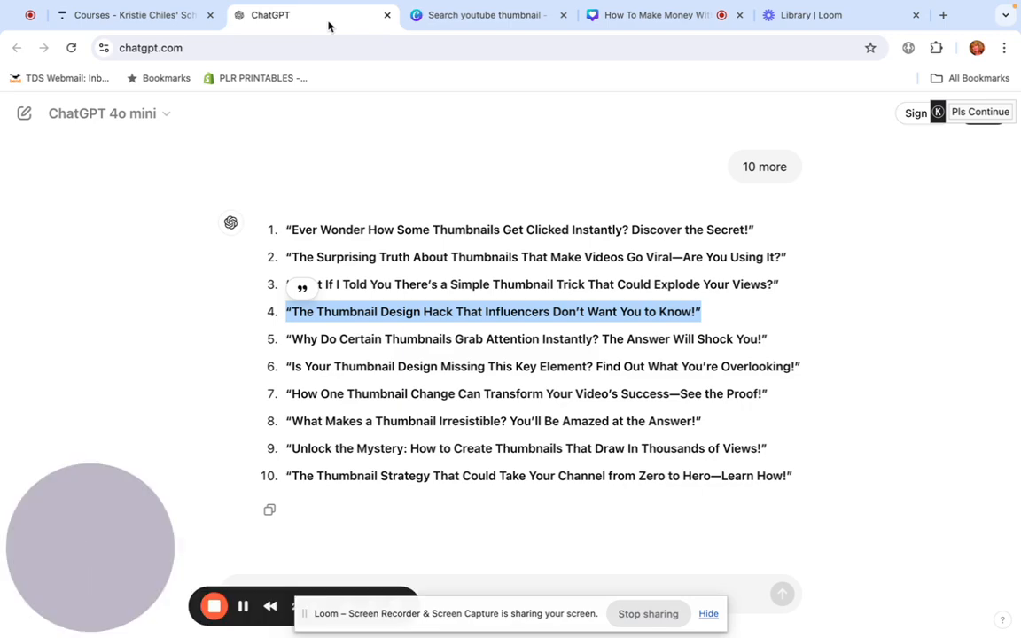
scroll(214, 321, "up", 10)
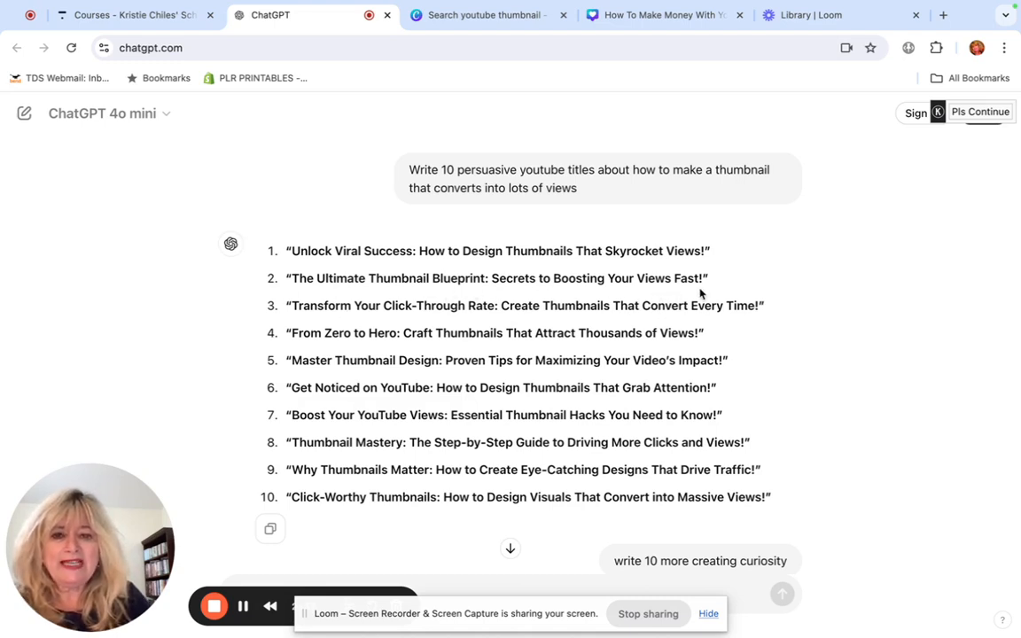
scroll(695, 299, "down", 2)
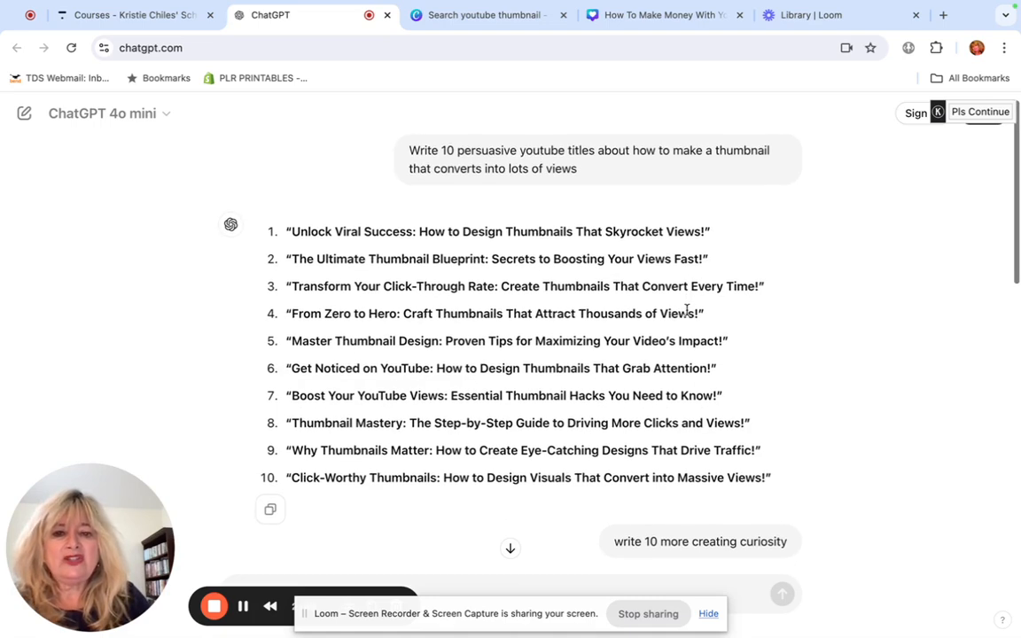
scroll(688, 312, "down", 2)
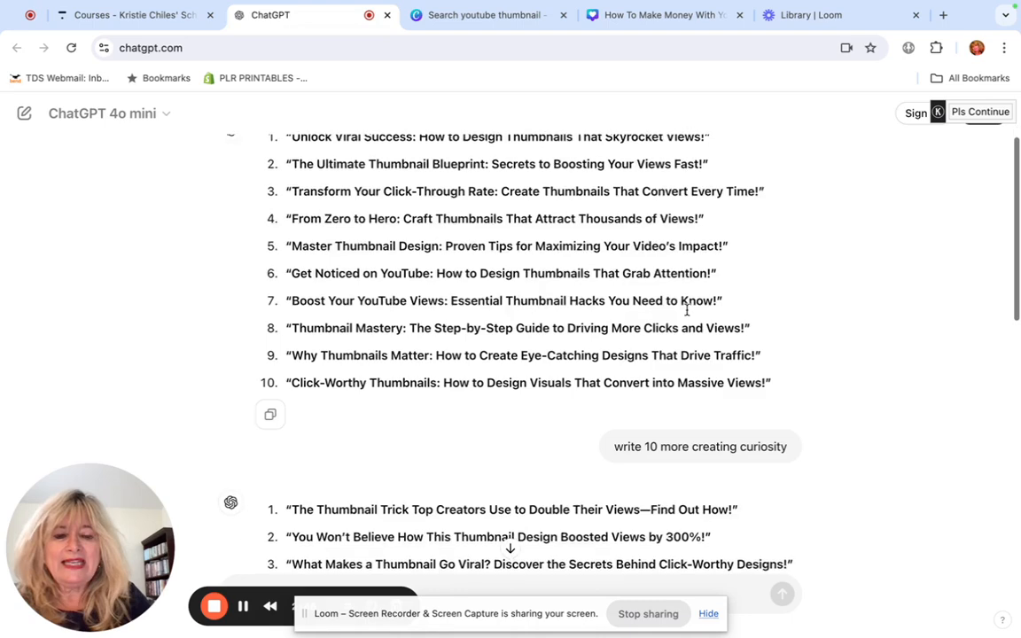
scroll(688, 312, "down", 1)
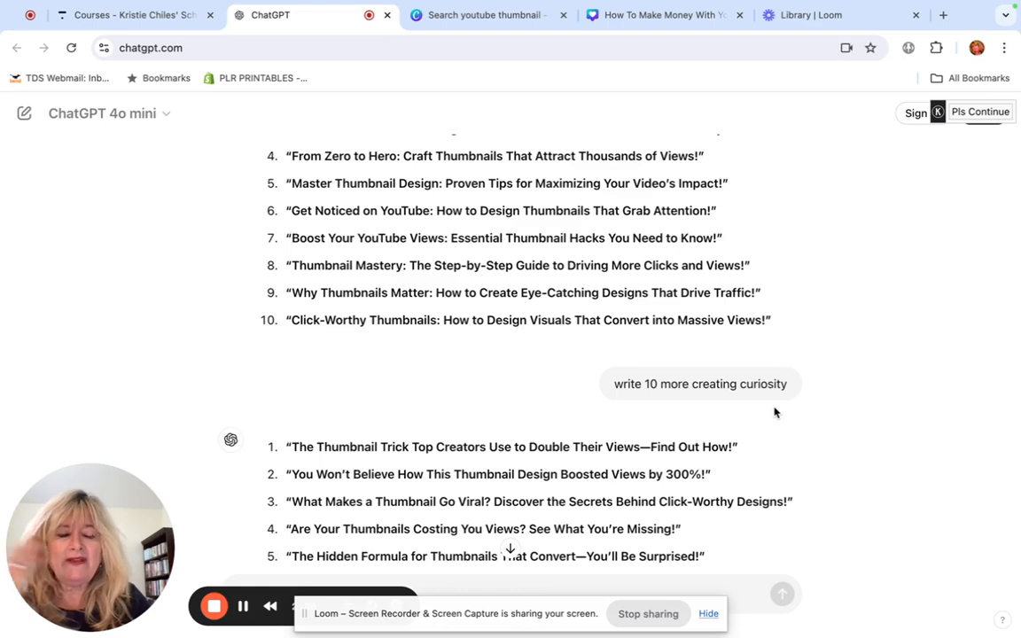
scroll(773, 412, "down", 3)
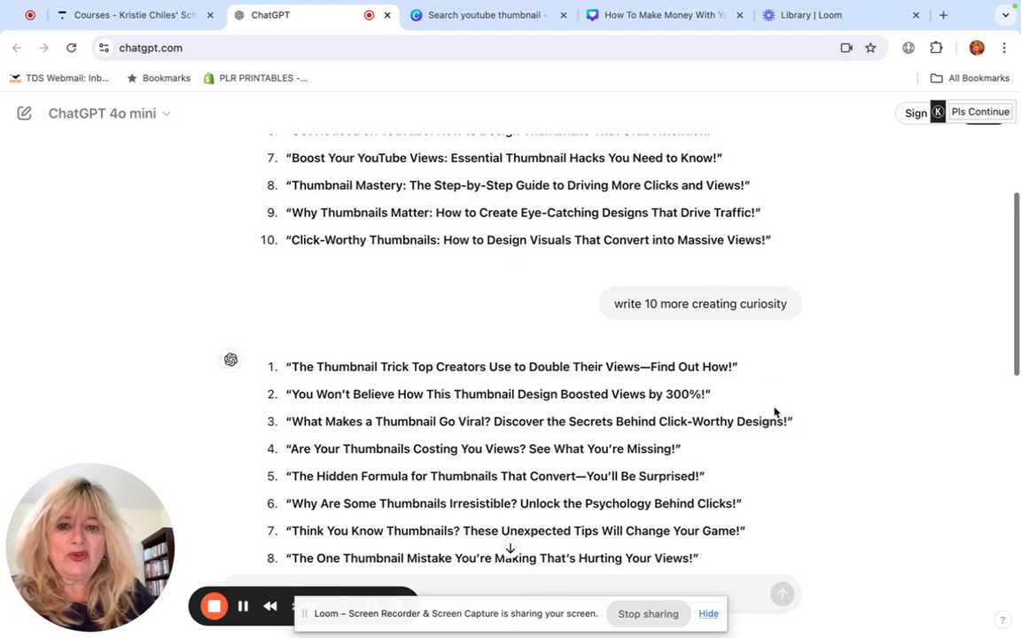
scroll(773, 412, "down", 3)
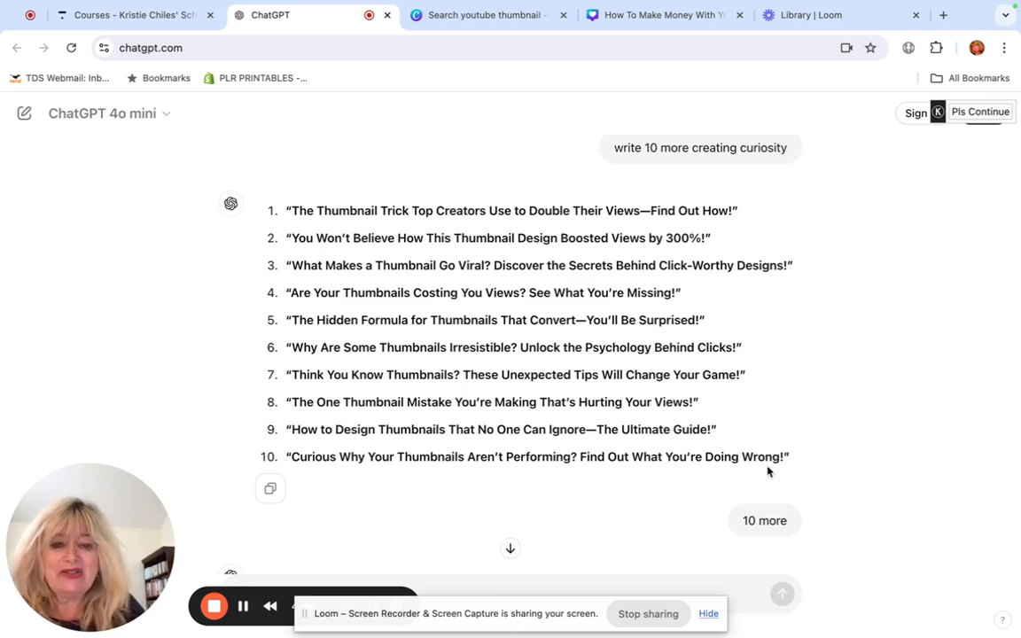
scroll(767, 471, "down", 3)
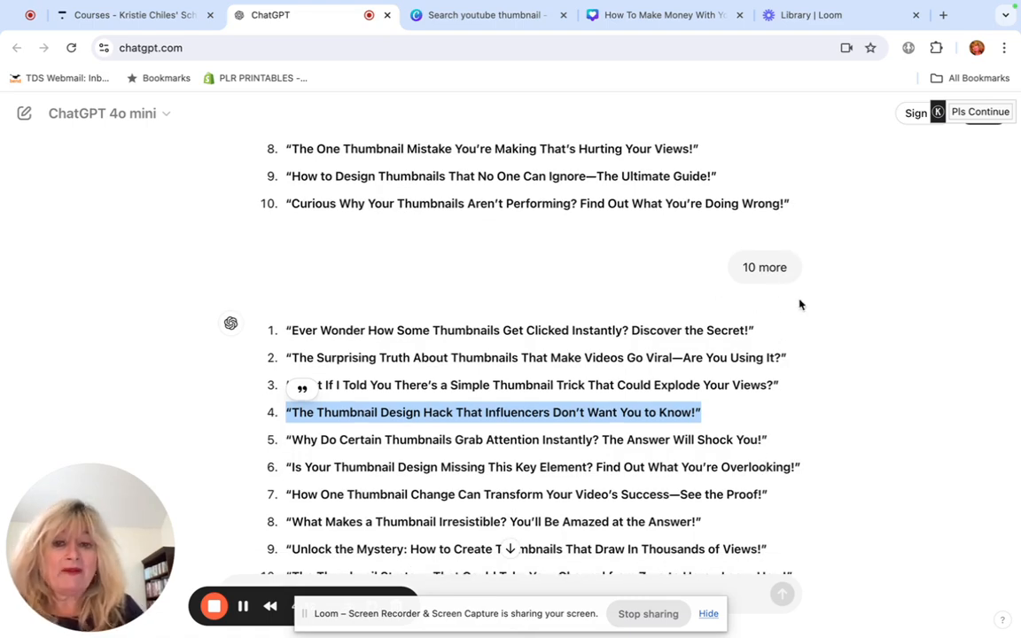
scroll(833, 372, "down", 1)
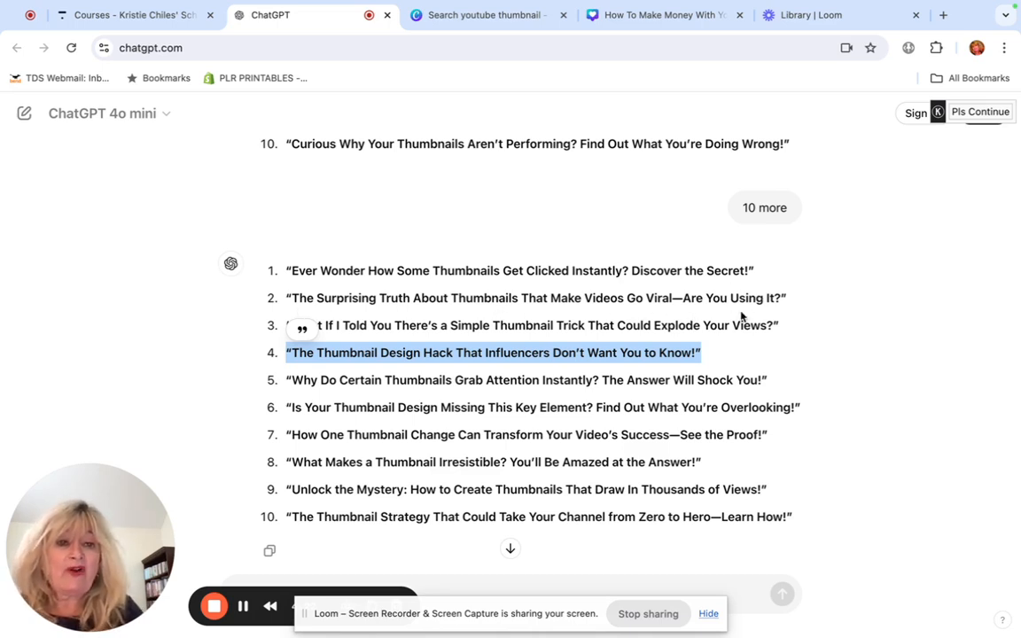
scroll(833, 366, "down", 1)
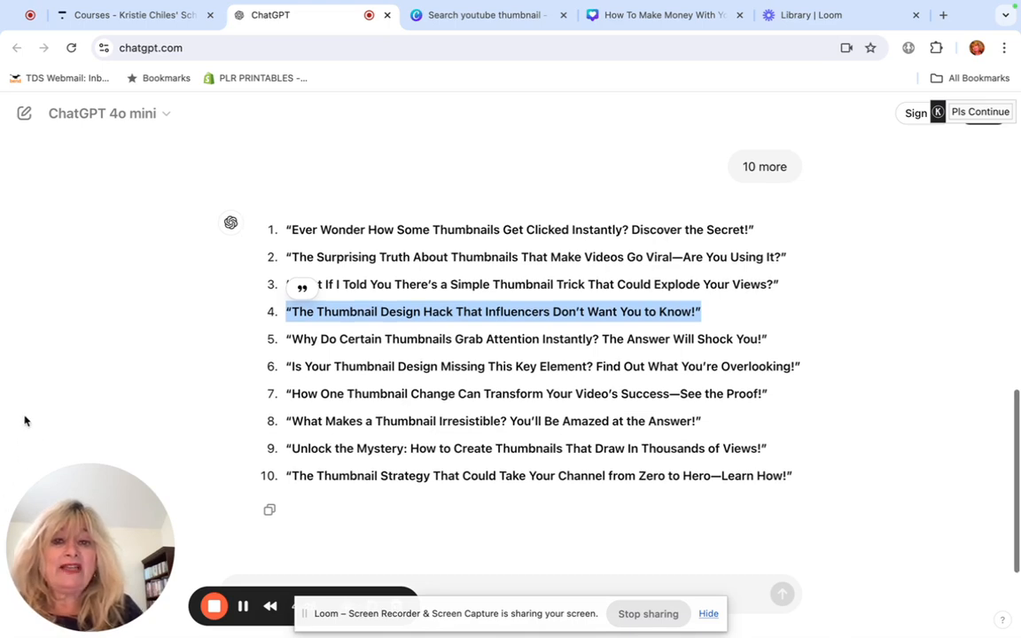
Copy the suggested title “Is Your Thumbnail Design Missing This Key Element? Find Out What You’re Overlooking!” from the second "10 more" list
left_click(67, 336)
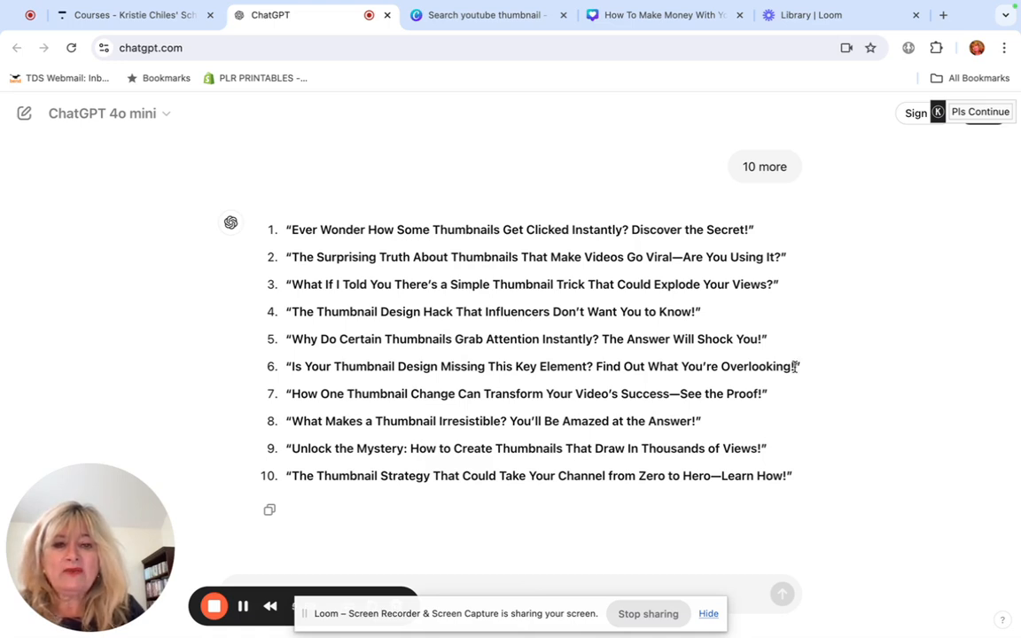
left_click_drag(801, 369, 284, 368)
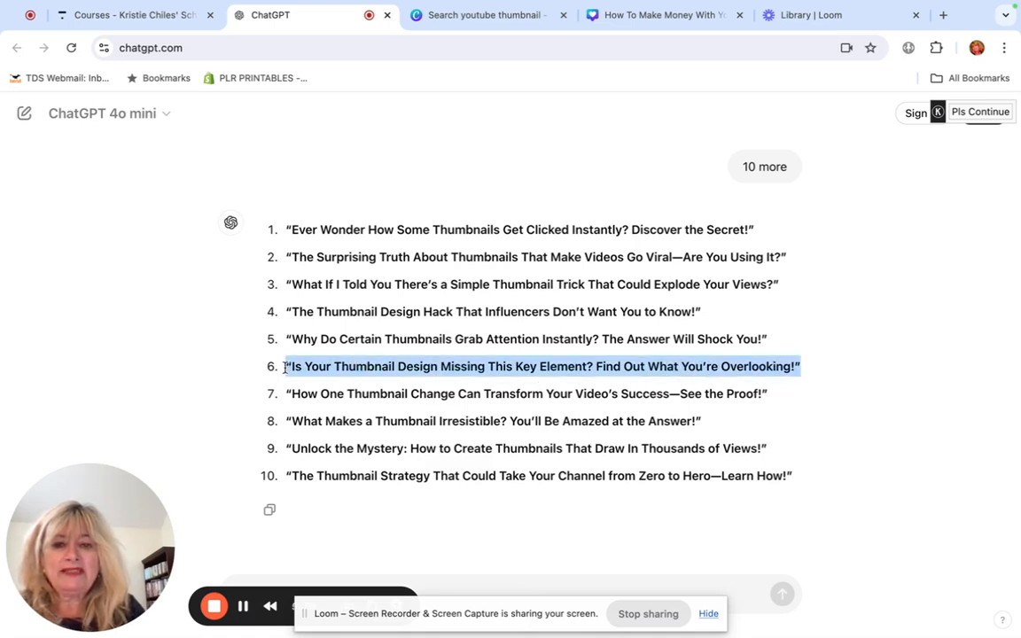
right_click(286, 372)
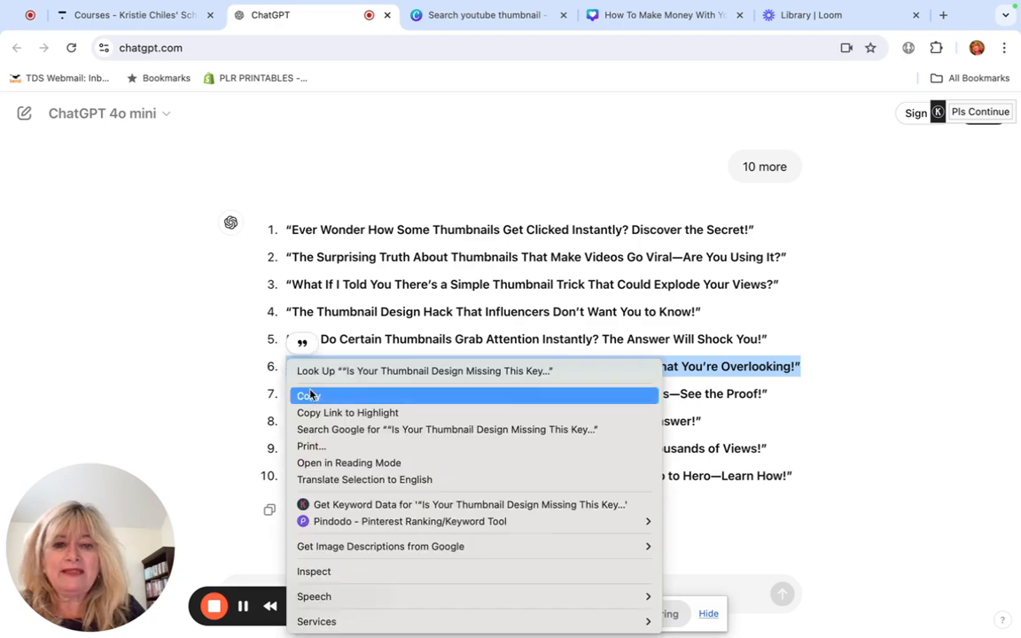
left_click(309, 395)
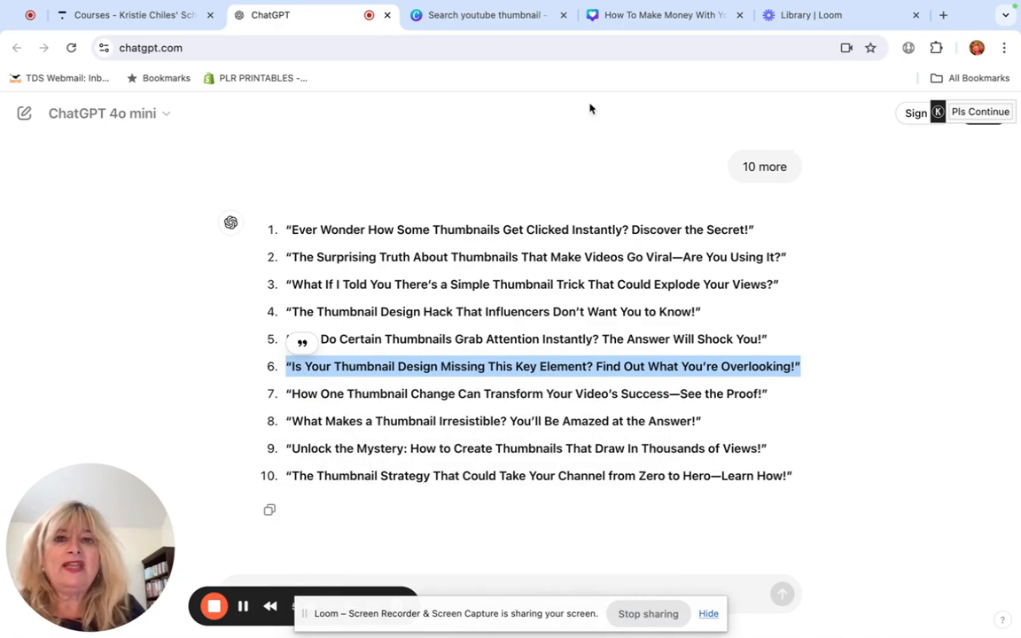
Switch to the Canva design "How To Make Money With Youtube" and look through the uploaded images
left_click(679, 20)
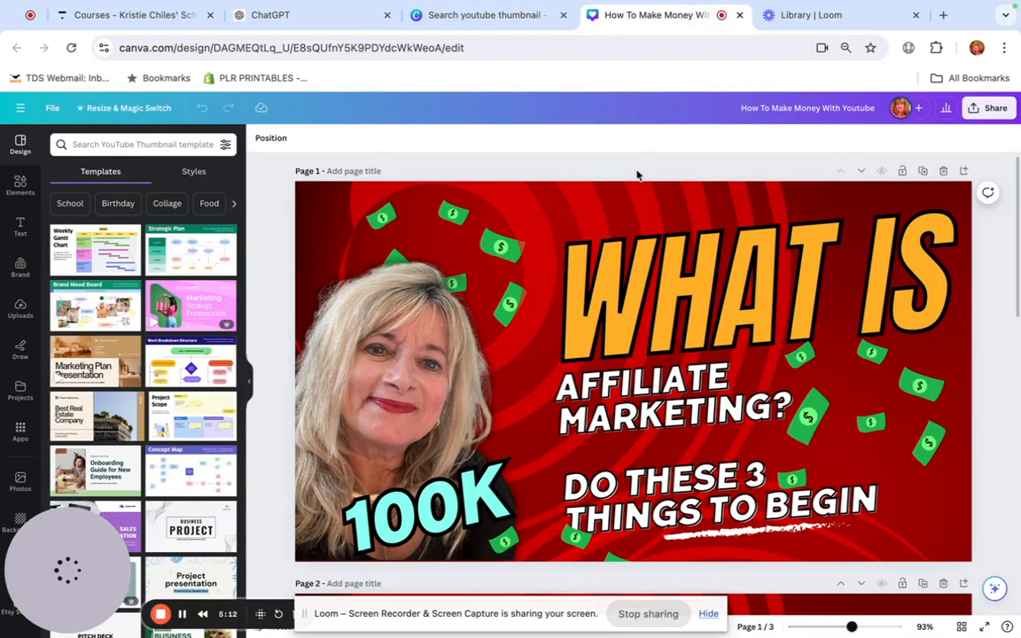
left_click(20, 309)
scroll(133, 373, "down", 1)
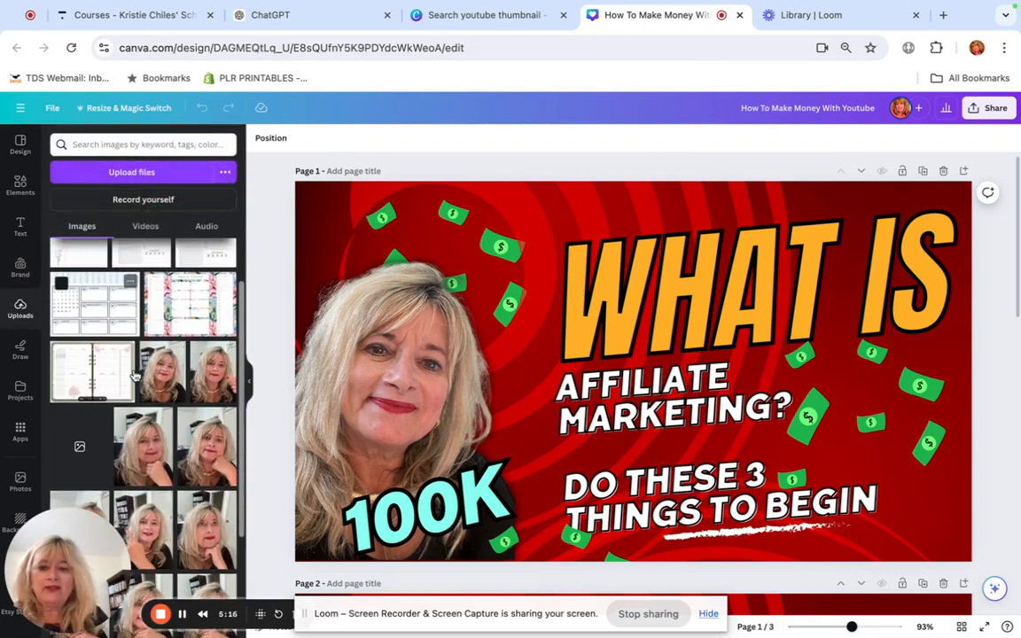
scroll(133, 374, "down", 1)
scroll(160, 398, "up", 2)
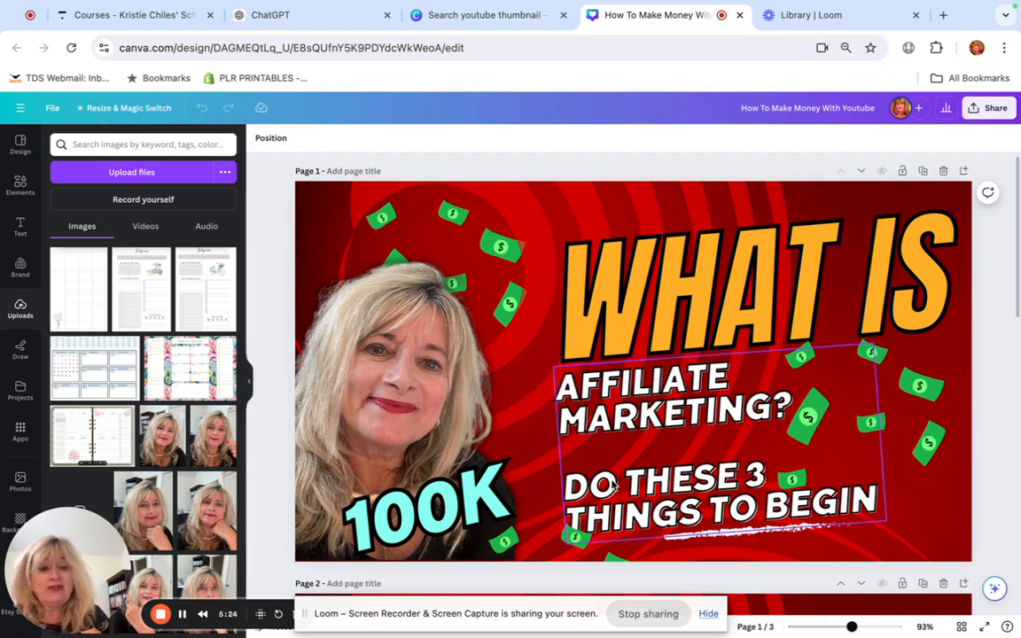
Replace the "WHAT IS" headline on page 1 with the copied title about the missing key element
left_click(668, 325)
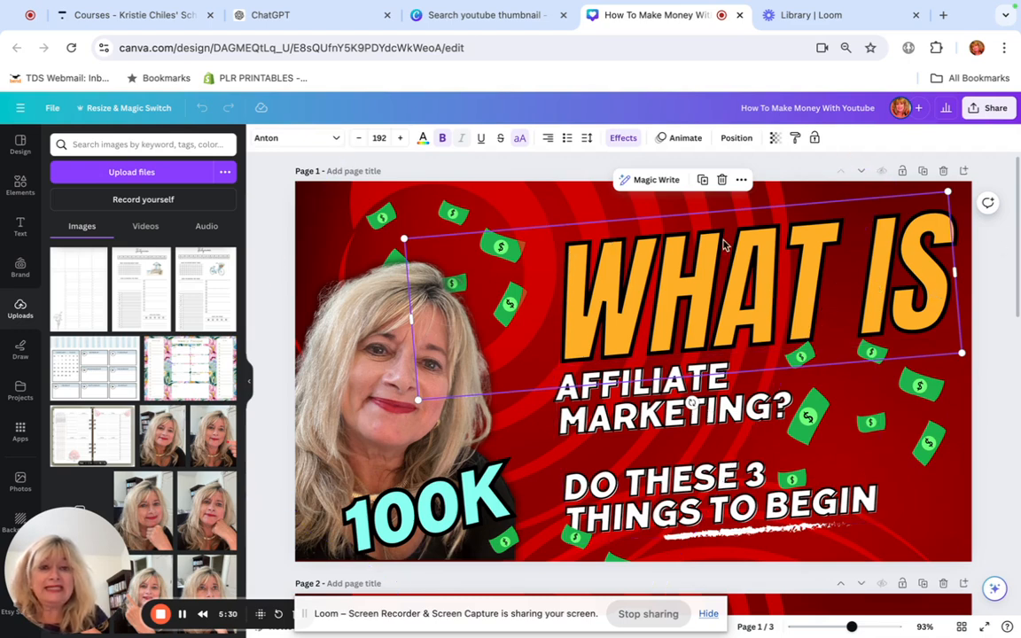
left_click(911, 262)
left_click(943, 259)
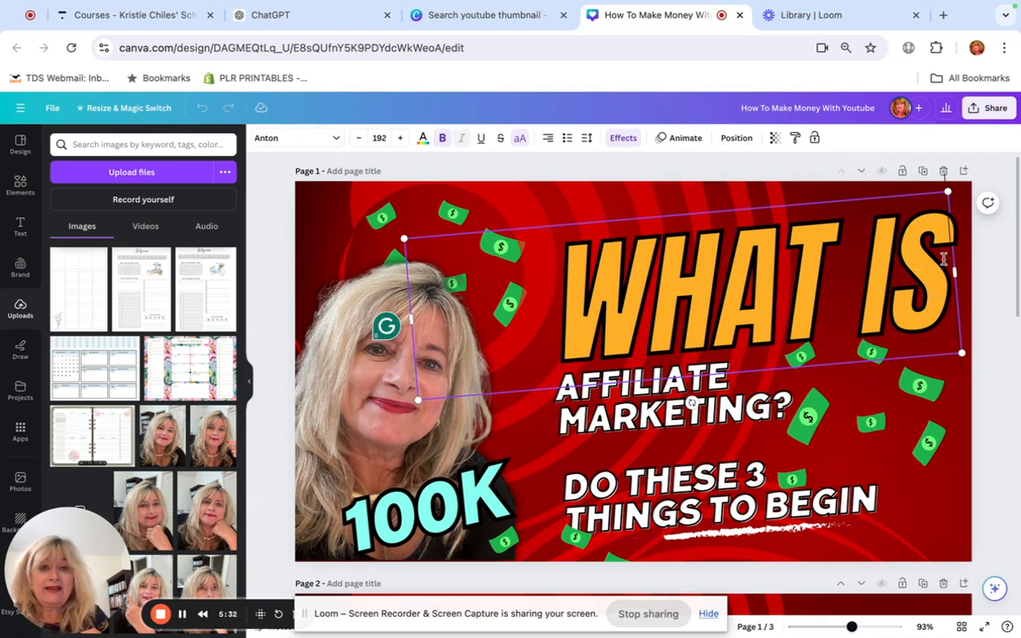
type("\\\\\\\\")
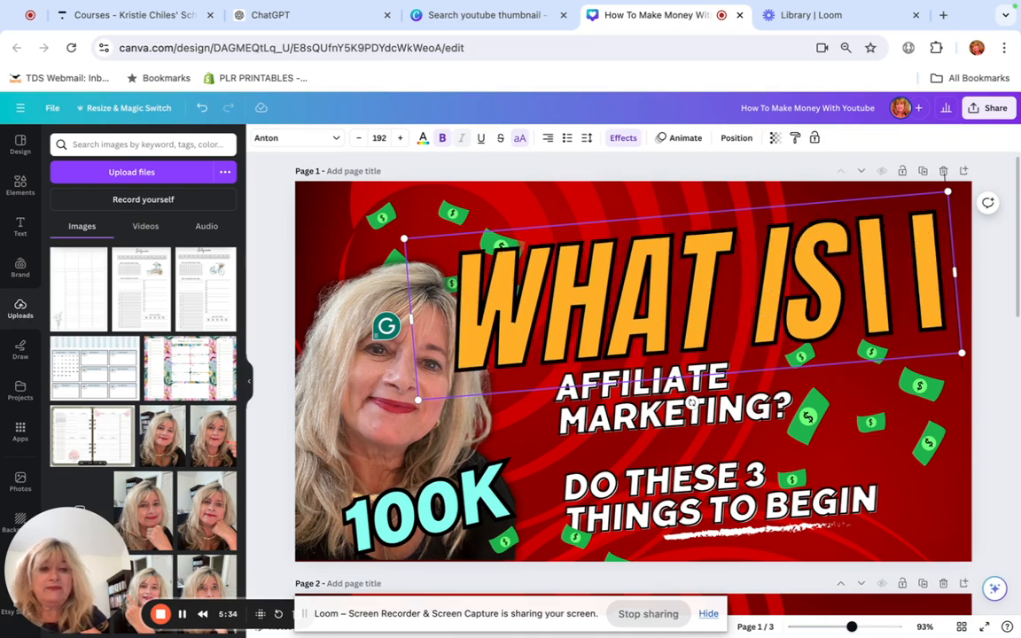
key("BackSpace")
key("BackSpace")
key("BackSpace")
key("BackSpace")
key("BackSpace")
key("BackSpace")
key("BackSpace")
key("BackSpace")
key("BackSpace")
key("BackSpace")
key("BackSpace")
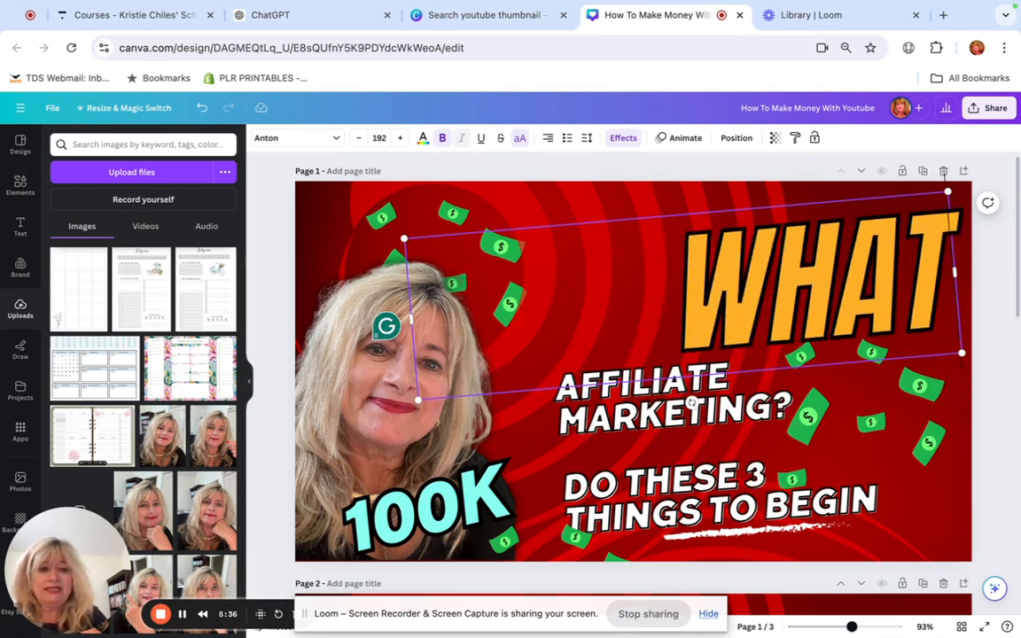
key("super+v")
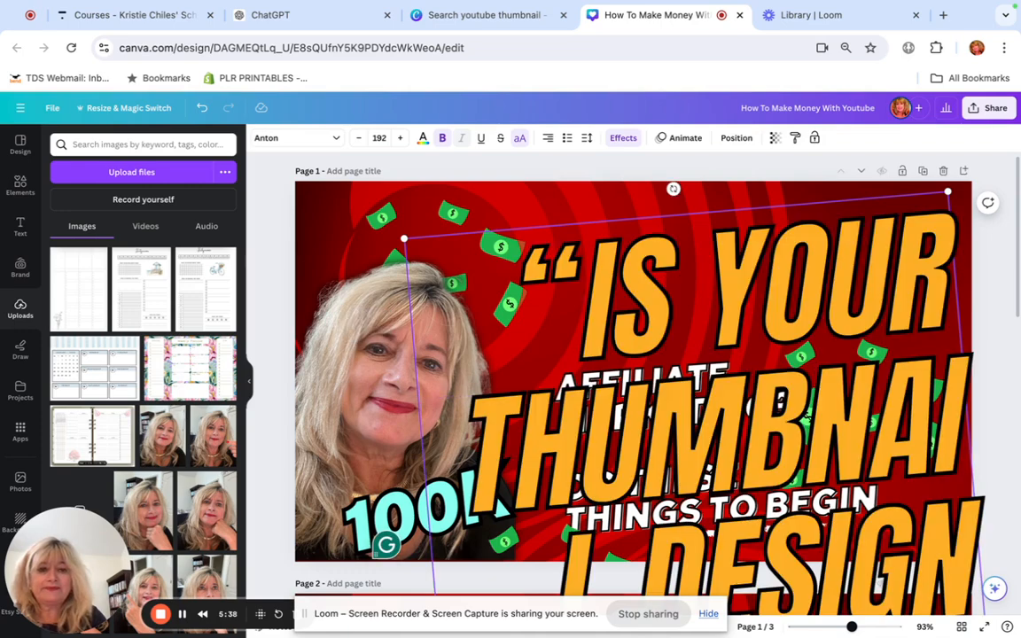
Reduce the page 1 headline's font size to 80.2 so the whole title fits on the thumbnail
left_click(361, 138)
left_click(360, 138)
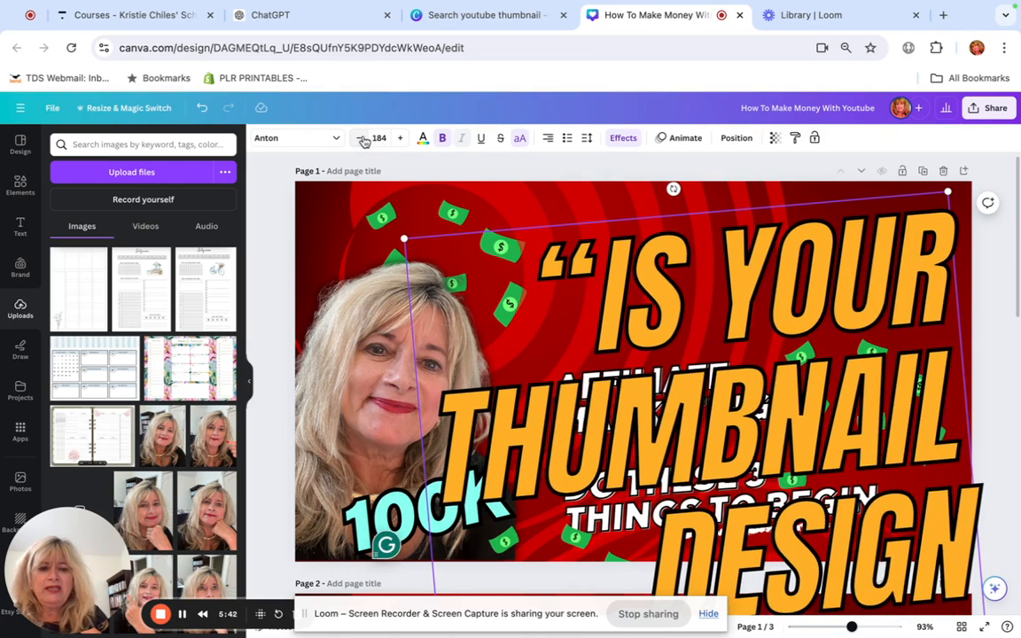
left_click(361, 138)
left_click(360, 138)
left_click(362, 138)
left_click(362, 138)
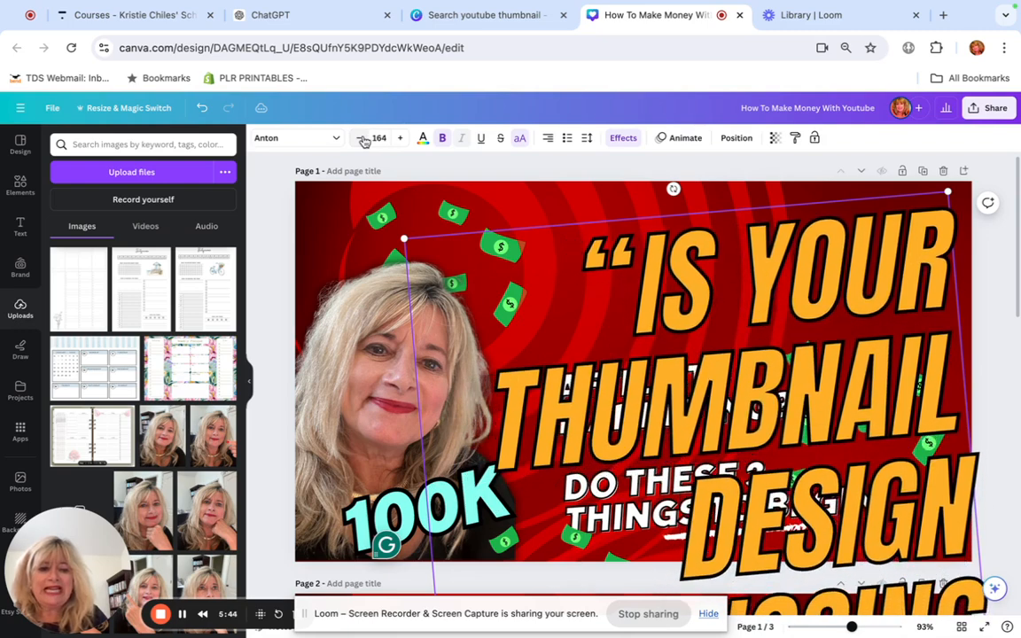
left_click(361, 138)
left_click(361, 138)
left_click(361, 138)
left_click(362, 138)
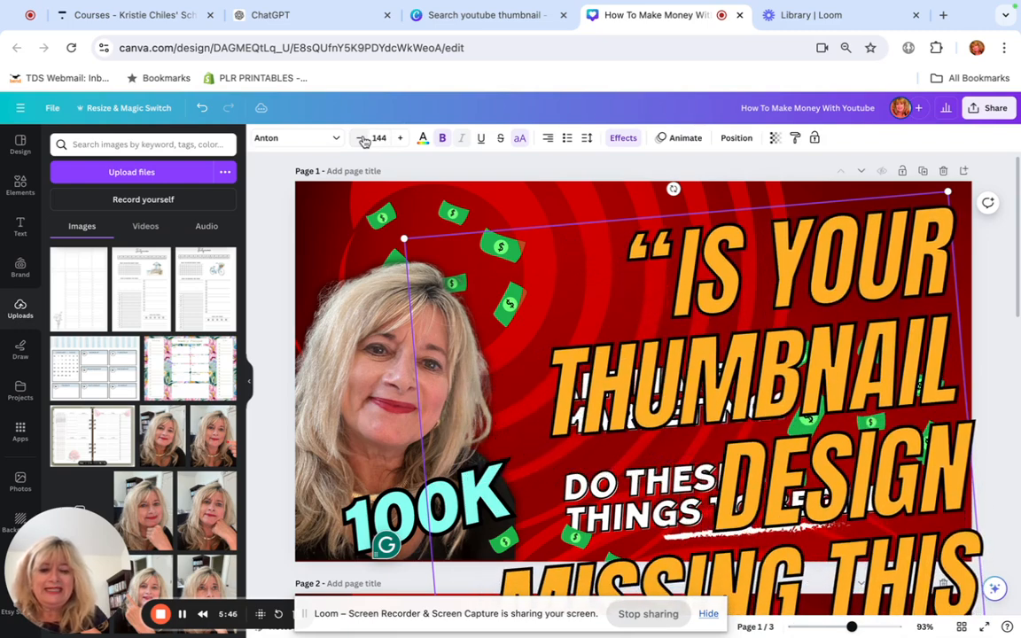
left_click(362, 138)
left_click(362, 138)
left_click(361, 138)
left_click(361, 138)
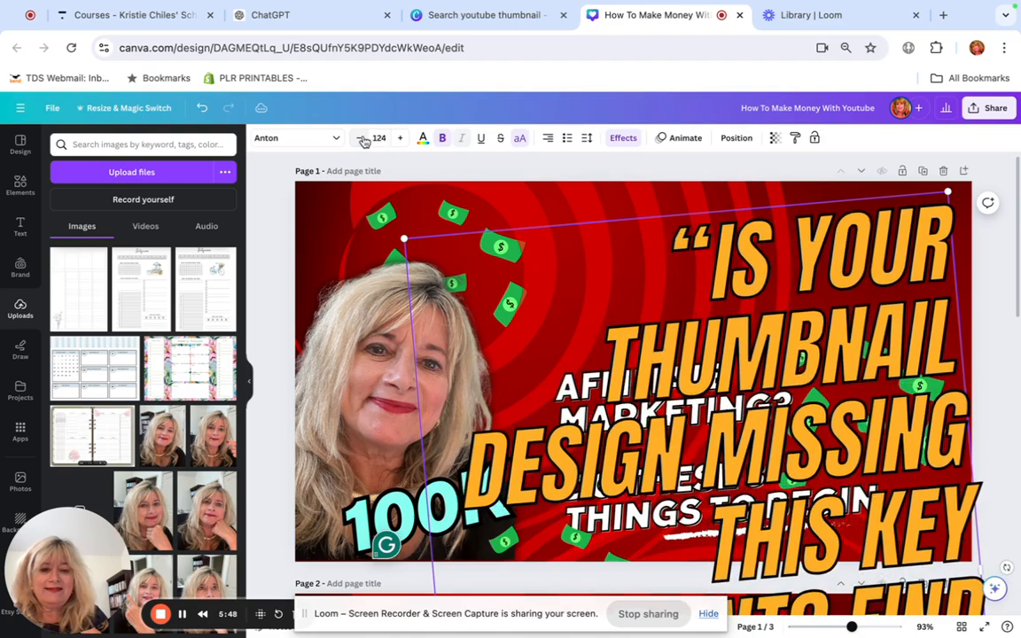
left_click(362, 138)
left_click(361, 138)
left_click(362, 138)
left_click(361, 138)
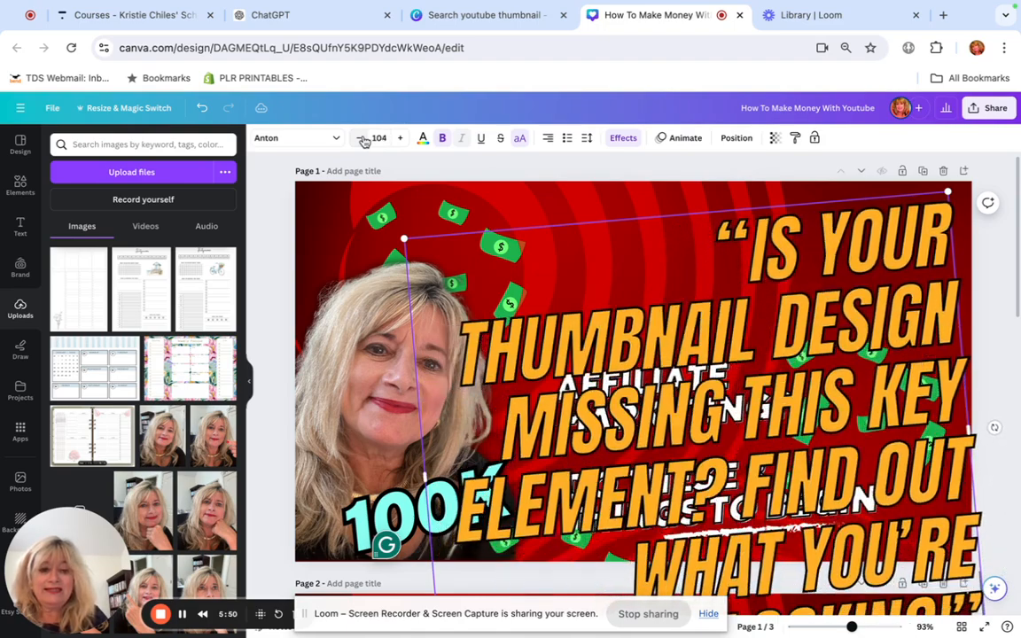
left_click(361, 138)
left_click(362, 138)
left_click(361, 138)
left_click(361, 138)
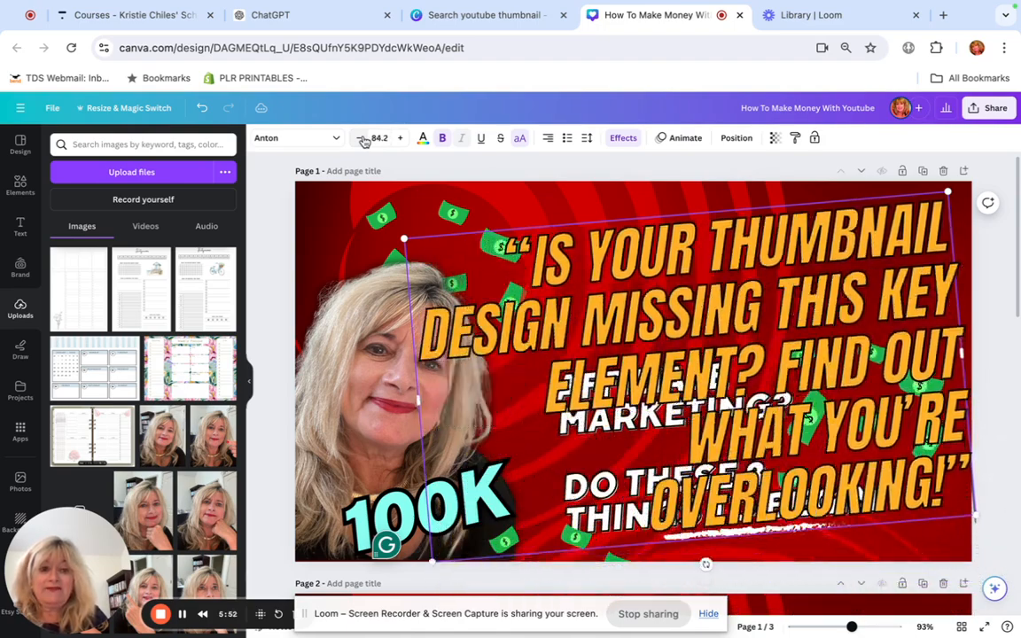
left_click(361, 138)
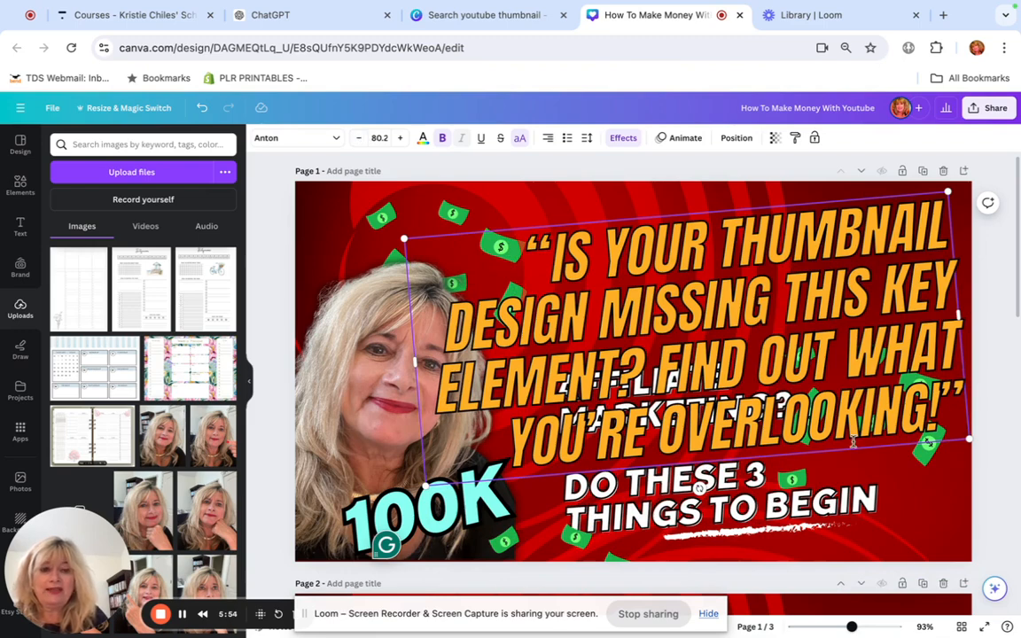
Move the money graphic overlapping the end of the headline up to the upper right corner of page 1
left_click(930, 416)
left_click(738, 413)
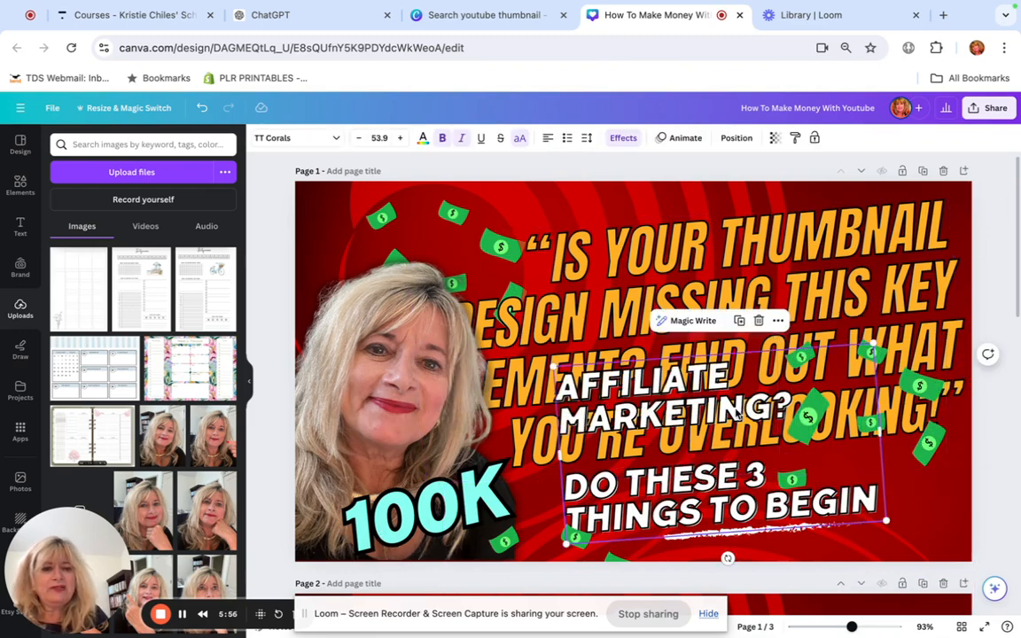
left_click(928, 405)
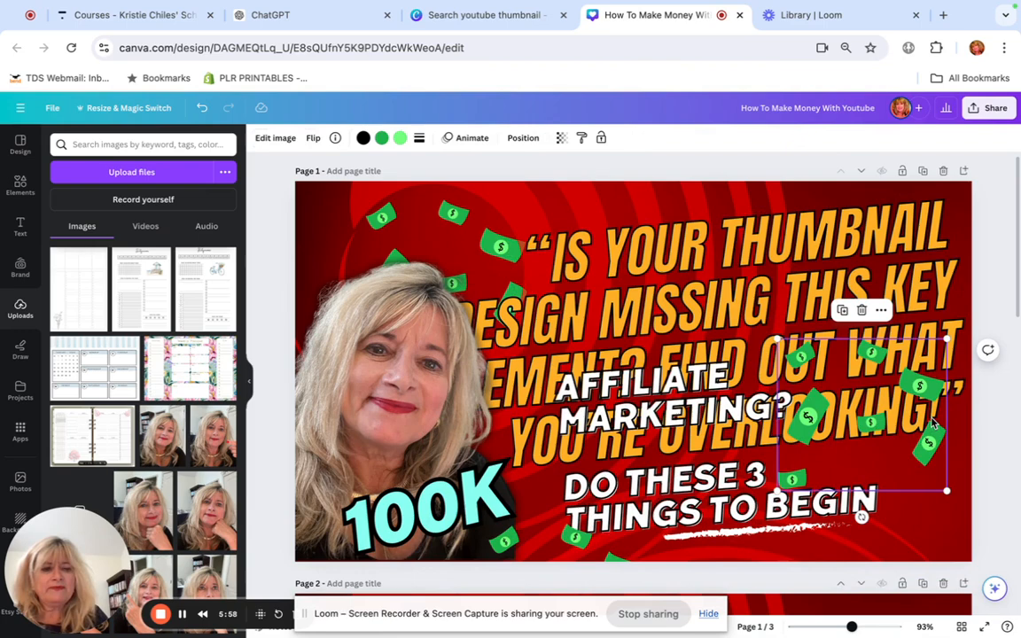
left_click_drag(925, 423, 930, 265)
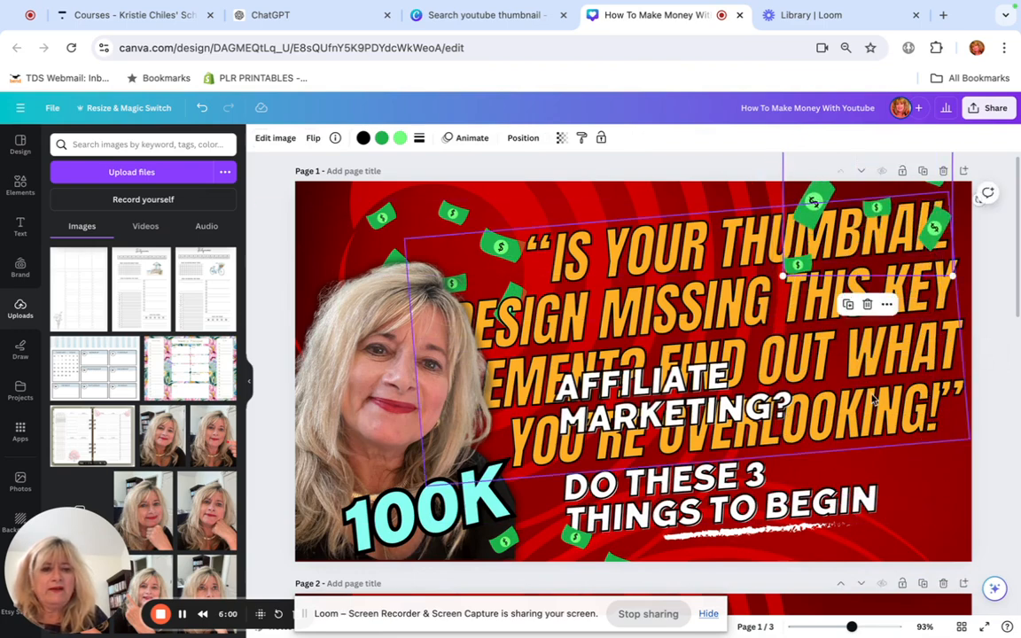
Move the white "AFFILIATE MARKETING?" text block down so it sits below the orange headline
left_click(919, 401)
left_click(802, 434)
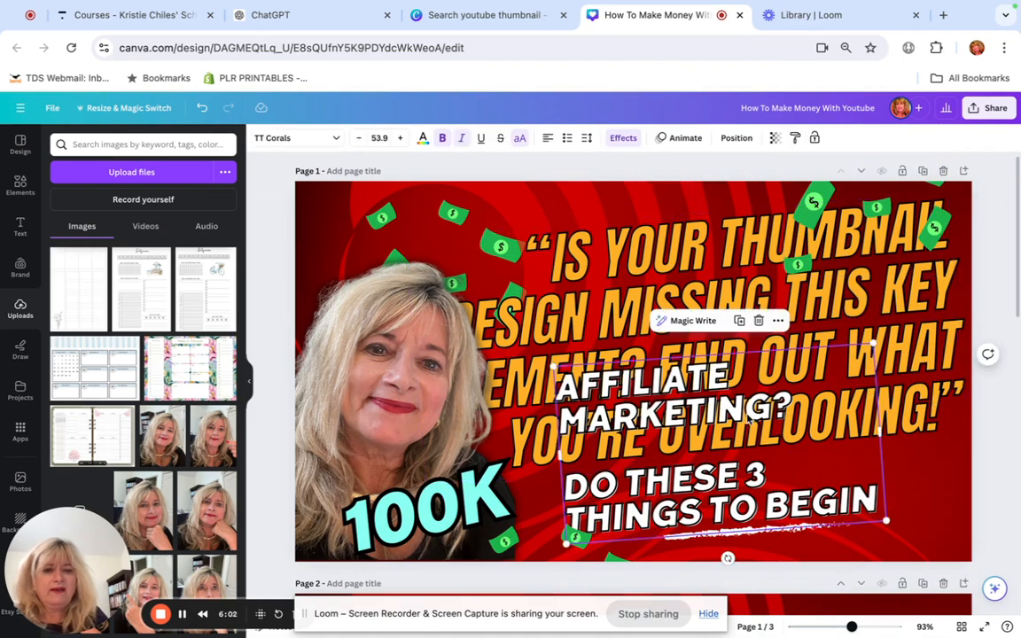
left_click_drag(802, 435, 803, 535)
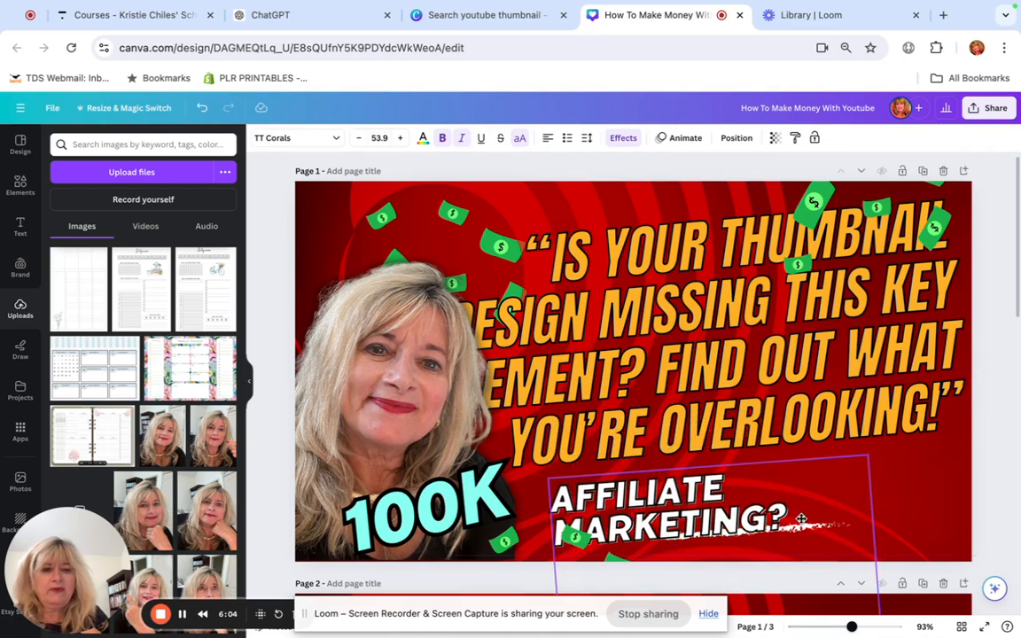
Cut "Find out what you're overlooking!" out of the orange headline, keeping the closing quotation mark
left_click(944, 406)
left_click(945, 406)
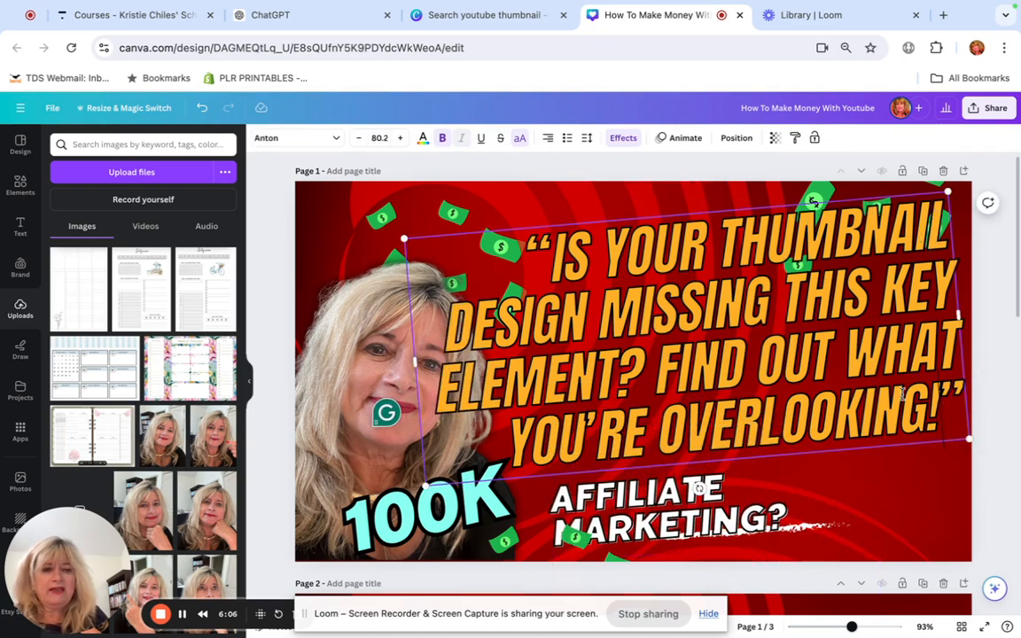
left_click_drag(945, 406, 661, 370)
right_click(661, 370)
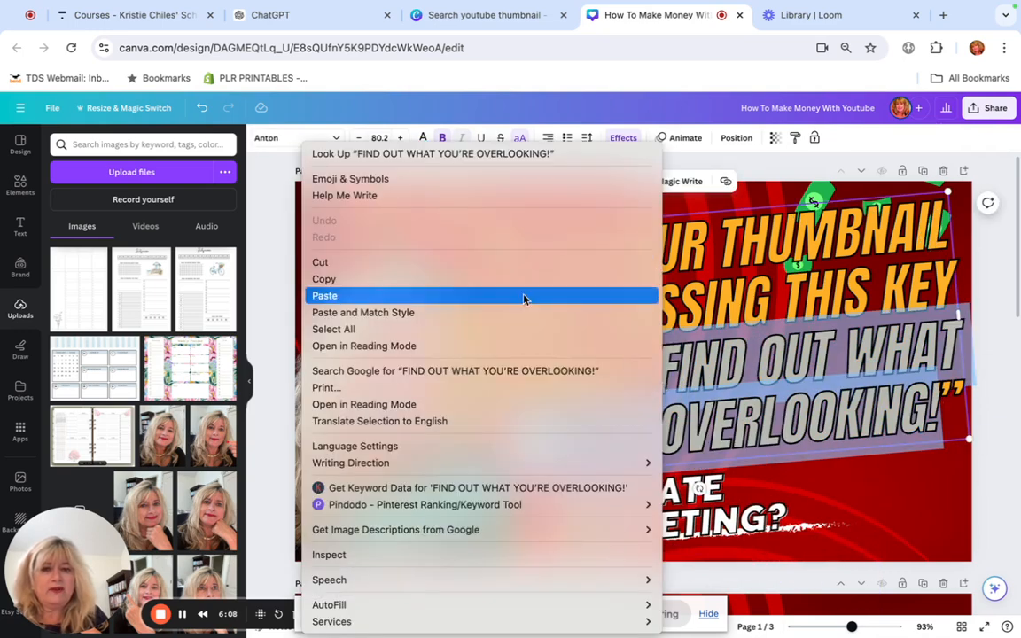
left_click(495, 263)
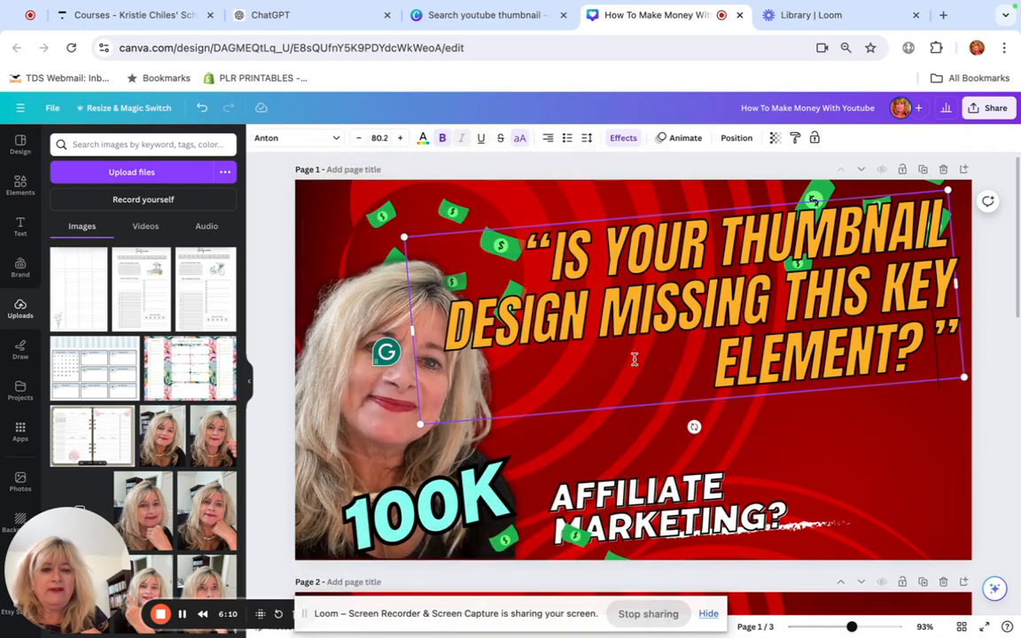
Replace "AFFILIATE MARKETING?" in the white text block with the cut phrase "Find out what you're overlooking!"
scroll(644, 363, "down", 2)
left_click(644, 363)
left_click(809, 401)
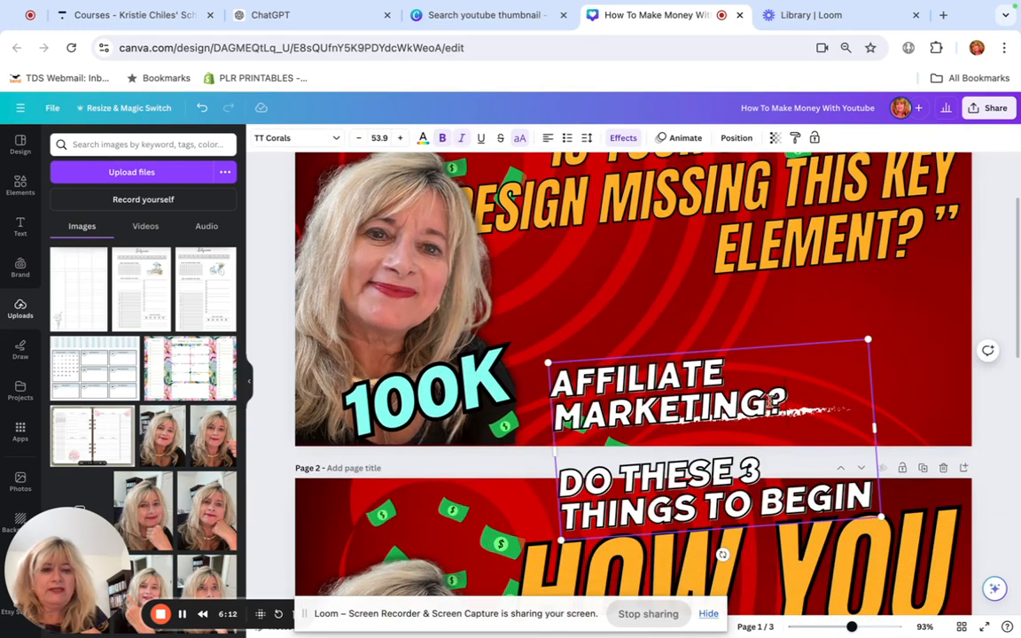
left_click_drag(809, 401, 592, 387)
key("BackSpace")
key("BackSpace")
key("BackSpace")
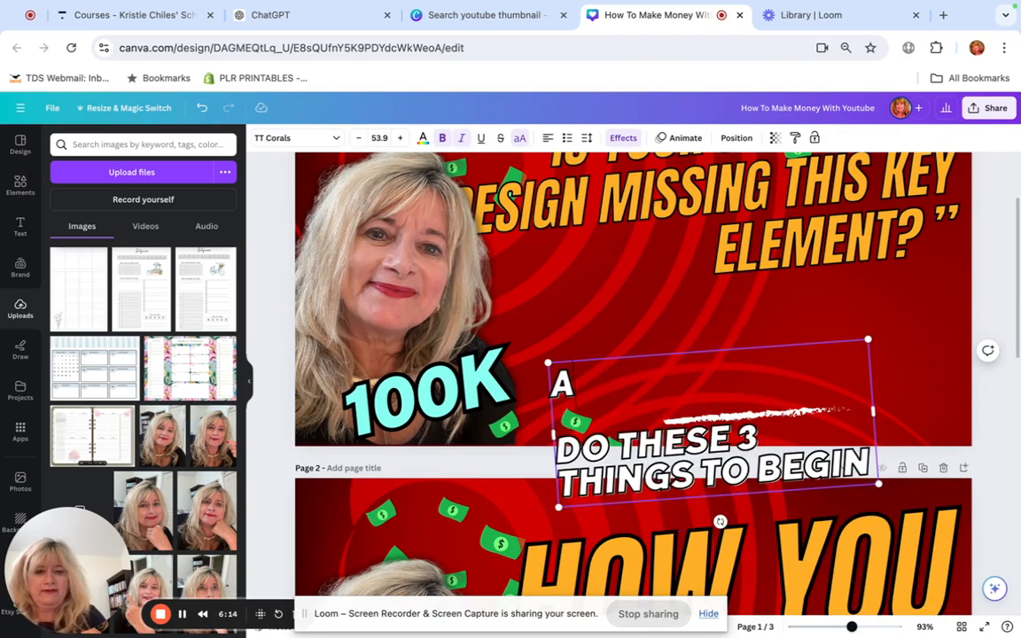
key("ctrl+v")
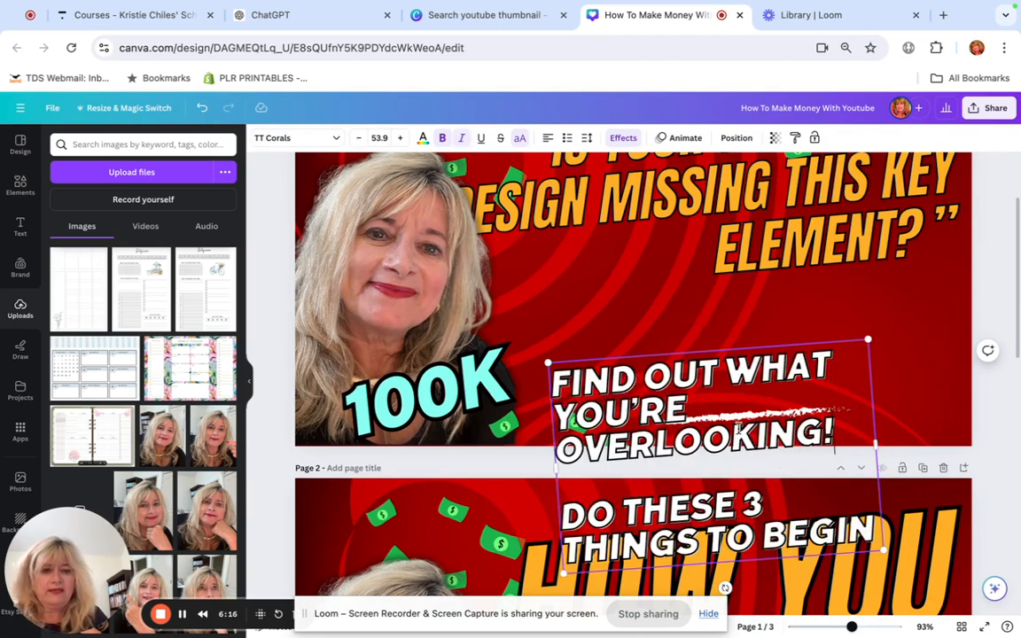
Raise the white text block so that all of its lines sit on page 1 above the white brush stroke
scroll(1008, 445, "down", 3)
scroll(830, 457, "up", 2)
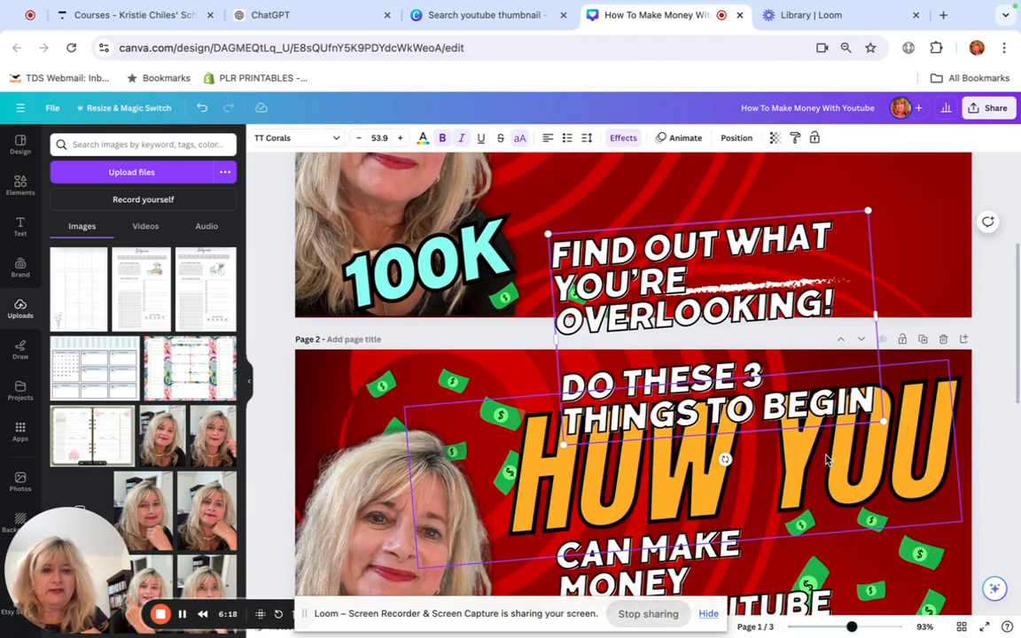
left_click_drag(788, 384, 731, 264)
left_click_drag(694, 356, 694, 303)
left_click(905, 360)
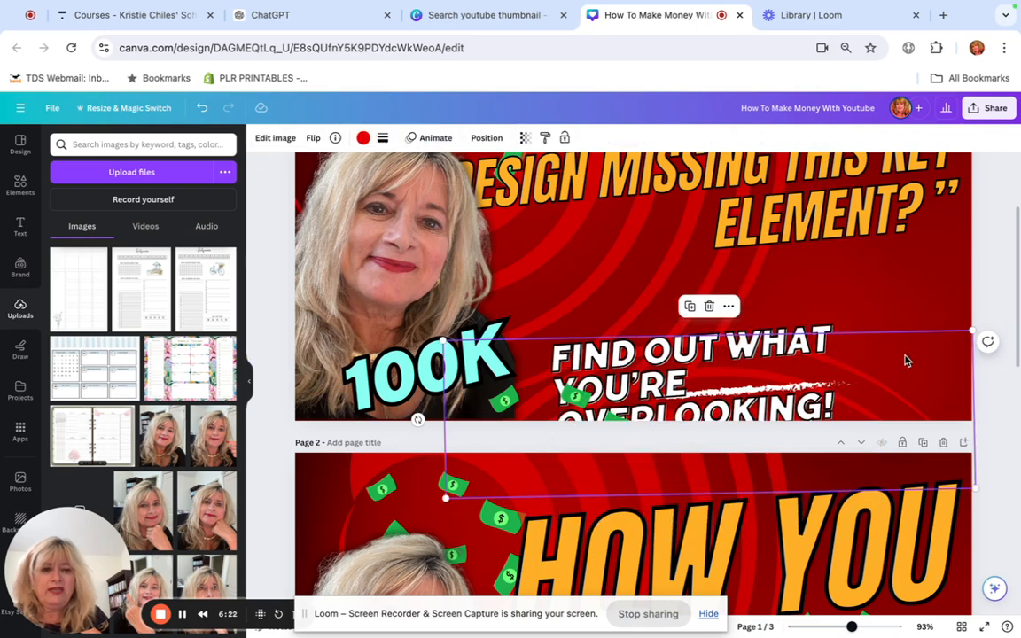
left_click_drag(816, 404, 795, 408)
left_click_drag(681, 369, 669, 415)
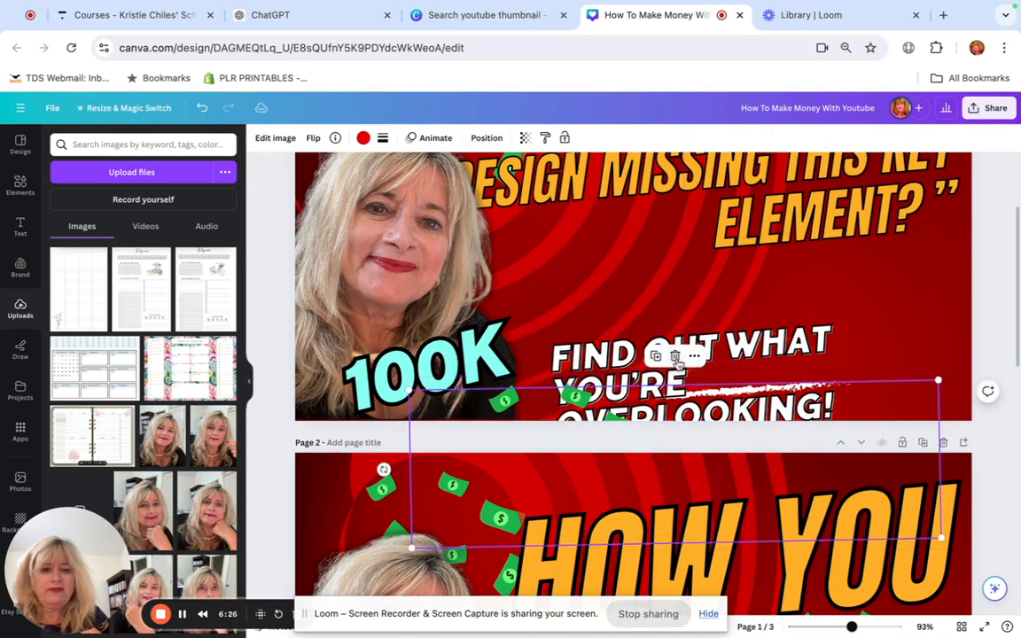
left_click_drag(738, 349, 700, 182)
Remove "Do these 3 things to begin" from the white text block, keeping only "Find out what you're overlooking!"
left_click(823, 339)
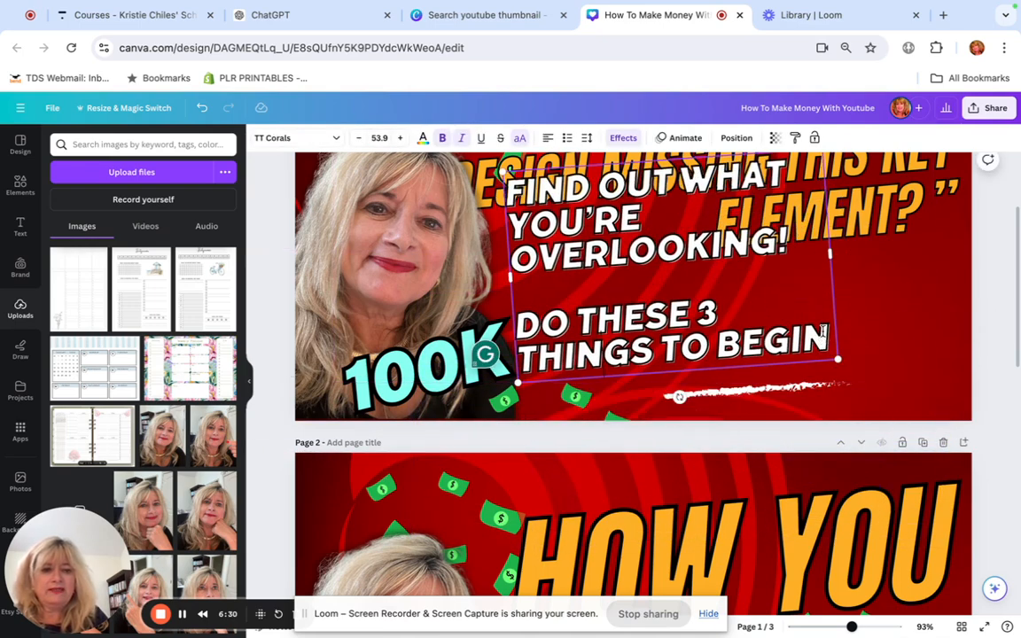
key("BackSpace")
key("BackSpace")
key("BackSpace")
key("BackSpace")
key("BackSpace")
key("BackSpace")
key("BackSpace")
key("BackSpace")
key("BackSpace")
key("BackSpace")
key("BackSpace")
key("BackSpace")
key("BackSpace")
key("BackSpace")
key("BackSpace")
key("BackSpace")
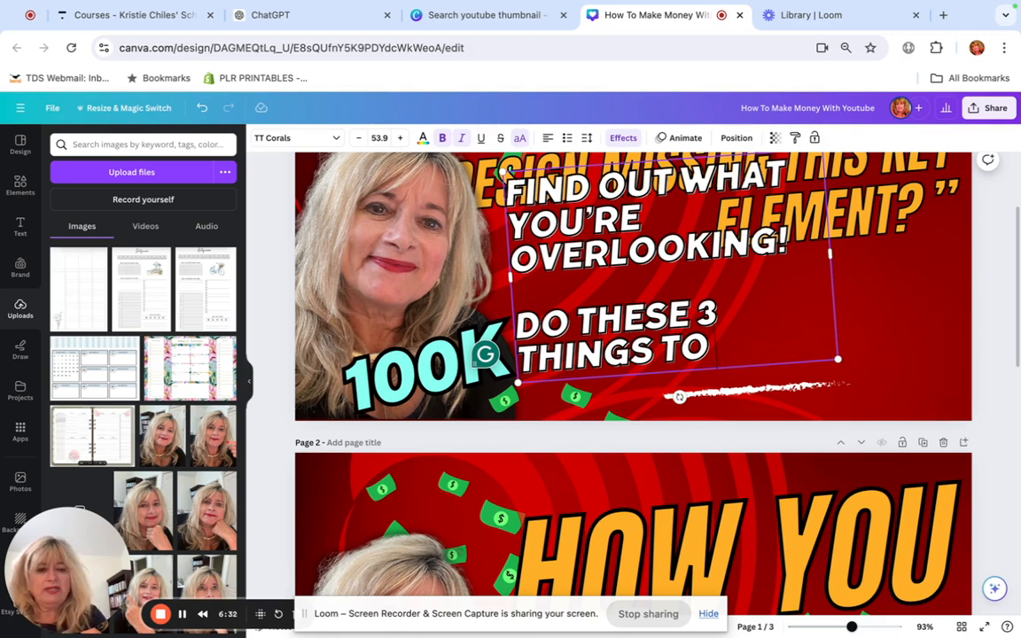
key("BackSpace")
key("BackSpace")
key("BackSpace")
key("BackSpace")
key("BackSpace")
key("BackSpace")
key("BackSpace")
key("BackSpace")
key("BackSpace")
key("BackSpace")
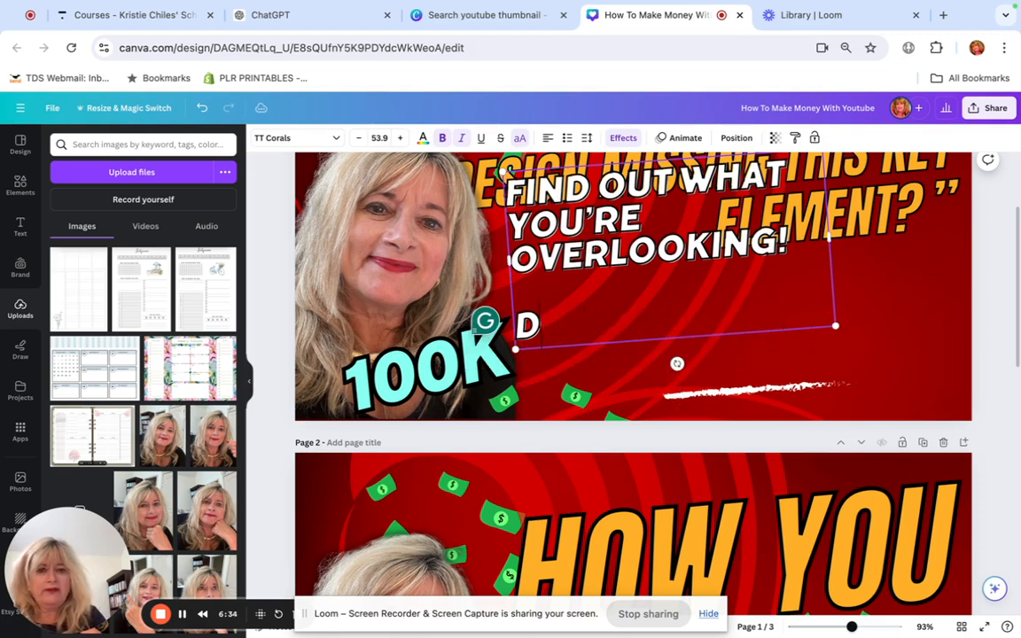
Delete the "100K" text over the portrait and move the white text block below the orange headline
left_click(406, 359)
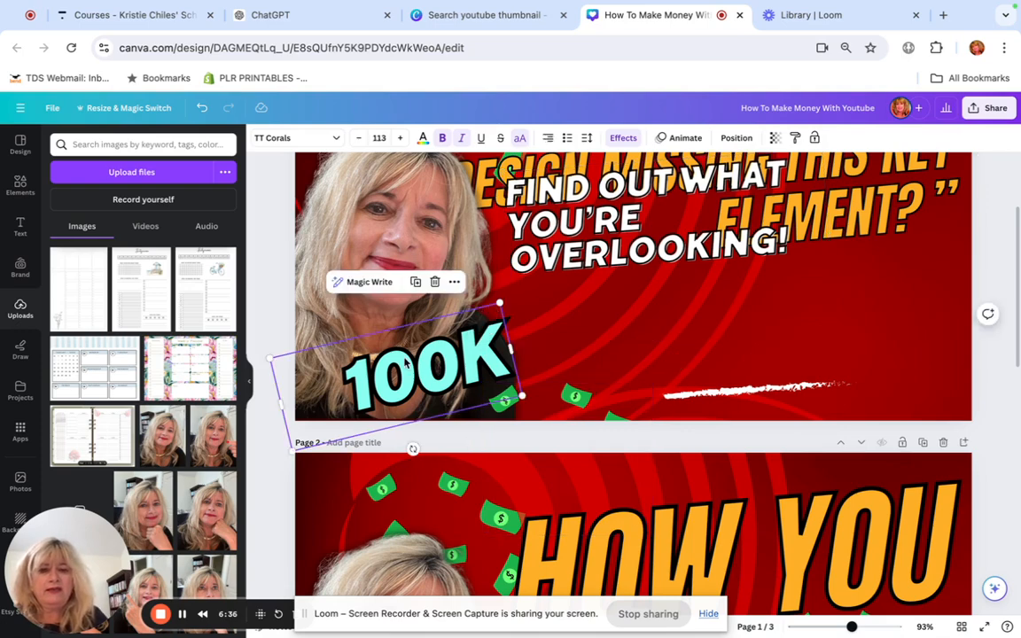
key("Delete")
left_click_drag(620, 257, 666, 328)
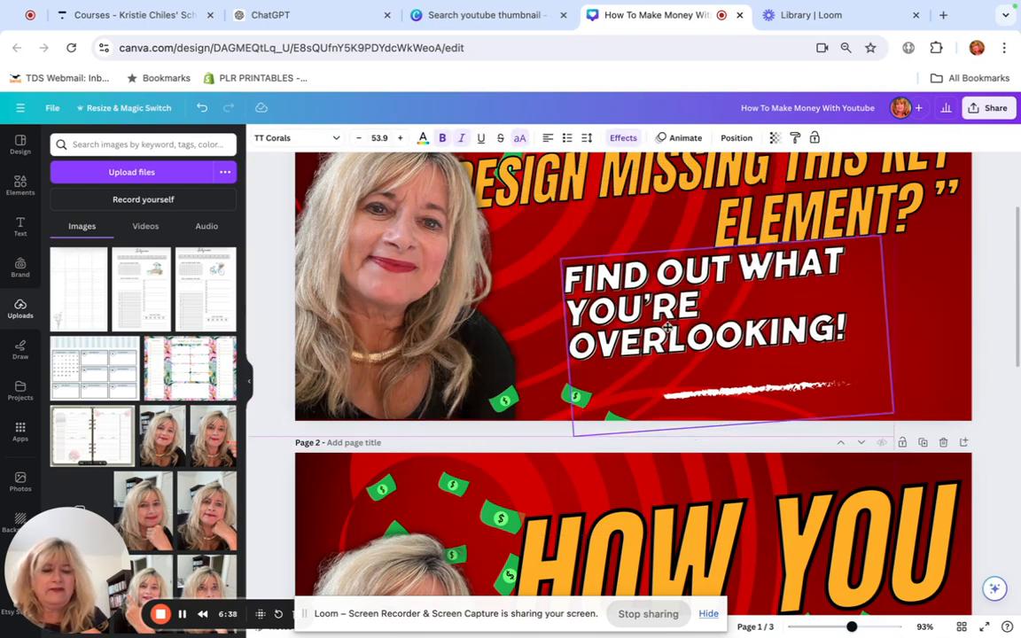
Replace the exclamation mark after "OVERLOOKING" with "???" and widen the text box so the question marks fit on the same line
left_click(858, 329)
key("BackSpace")
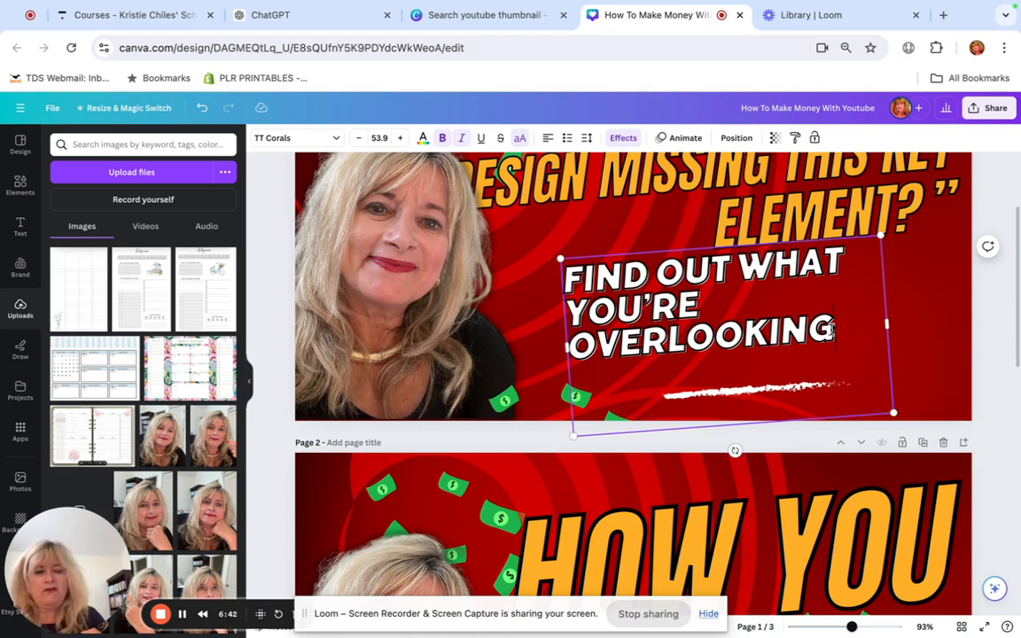
type("???")
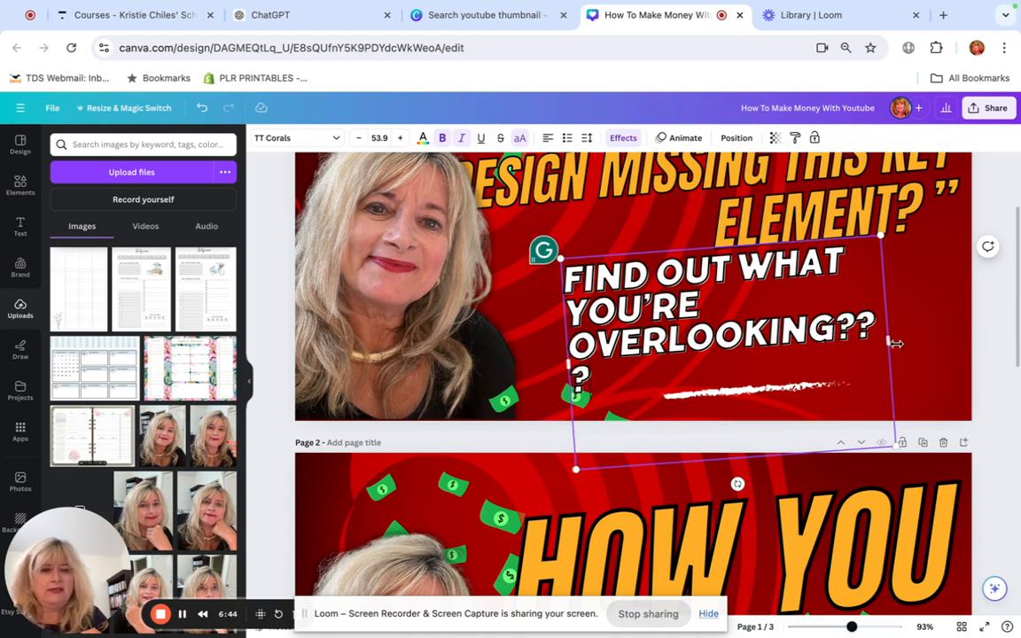
left_click_drag(886, 339, 970, 326)
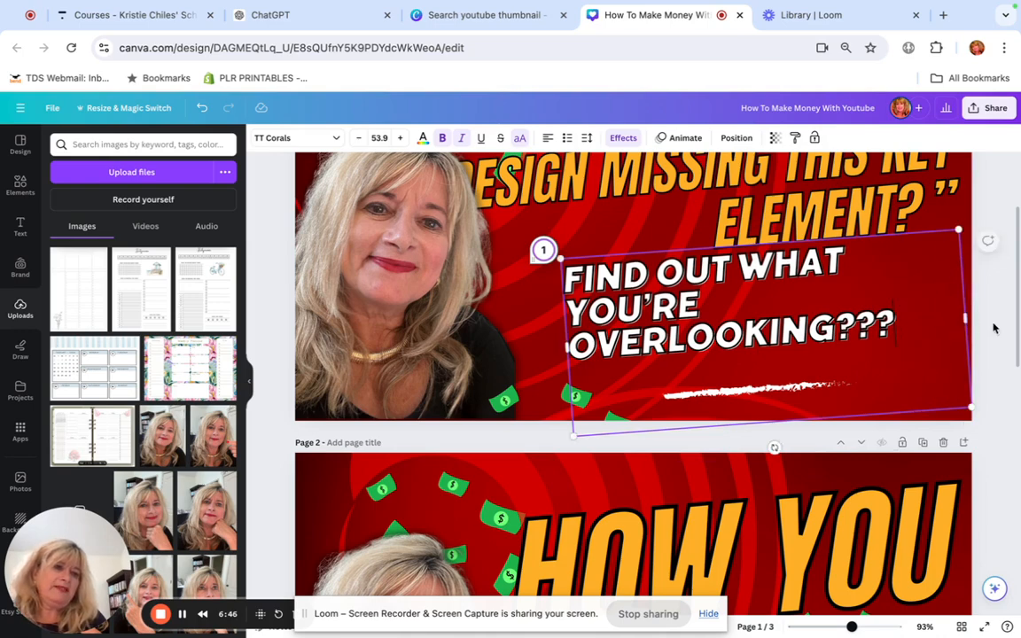
left_click(993, 328)
Lower the white text block to just above the brush stroke and shift the portrait left, clear of the headline
left_click_drag(802, 351, 806, 374)
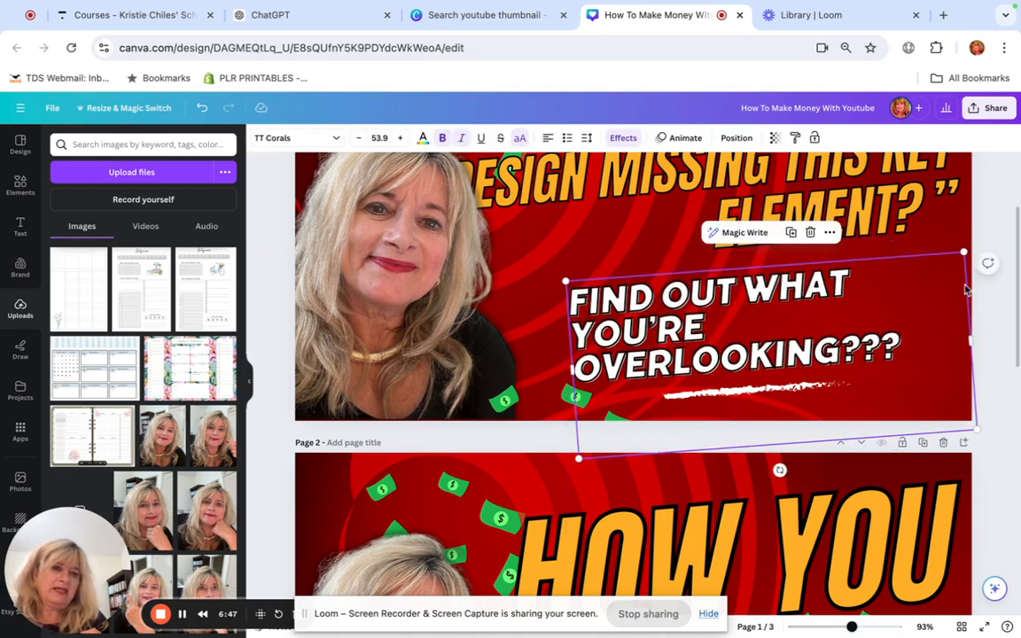
left_click(985, 242)
scroll(983, 242, "up", 1)
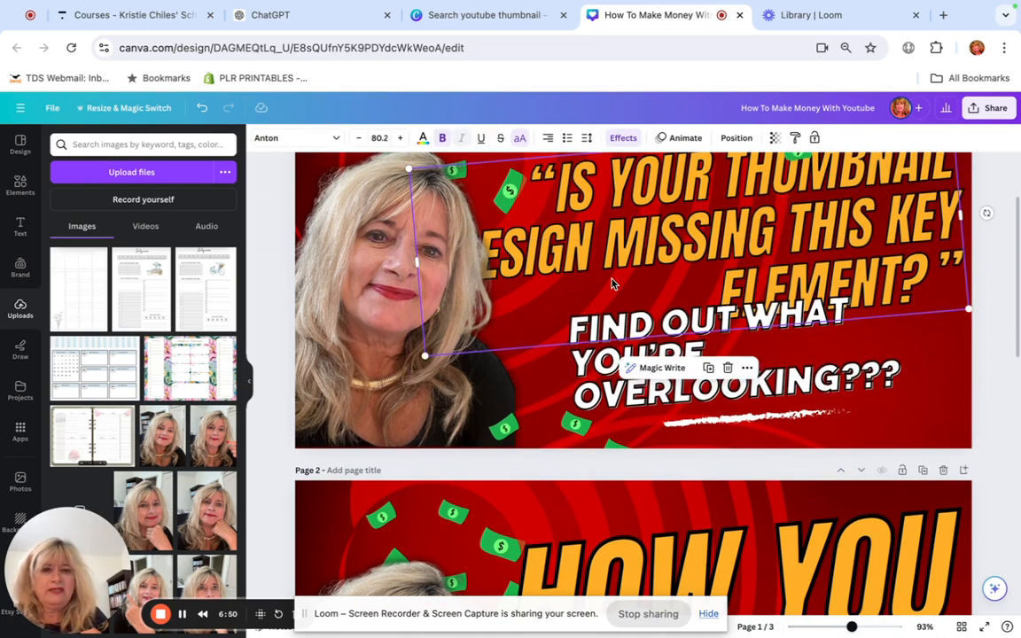
left_click_drag(337, 335, 299, 351)
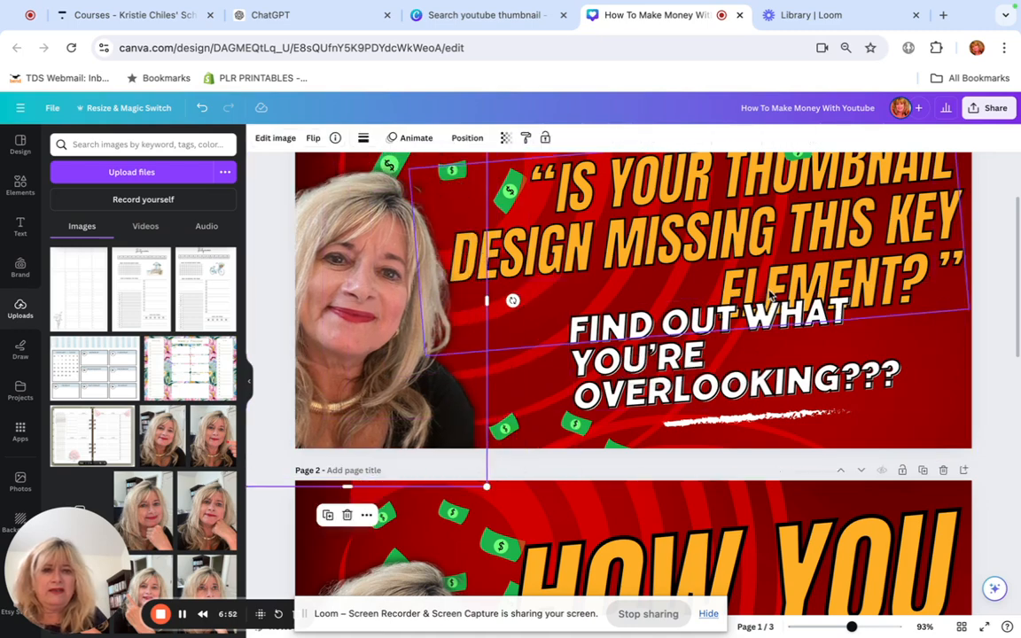
Shrink the white text block to font size 46.3 and shift it down and right beneath the headline
left_click(764, 365)
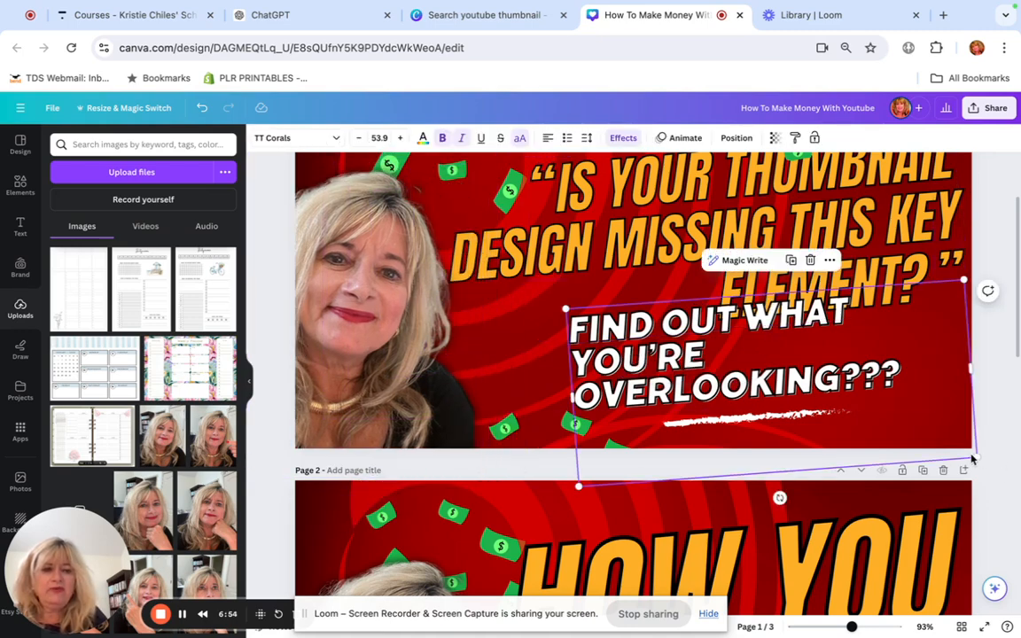
left_click_drag(964, 445, 922, 434)
left_click_drag(728, 374, 772, 403)
Move the orange headline slightly down and left, and lower the portrait a little
left_click(674, 296)
mouse_move(674, 295)
left_mouse_down()
mouse_move(677, 322)
mouse_move(672, 301)
left_mouse_up()
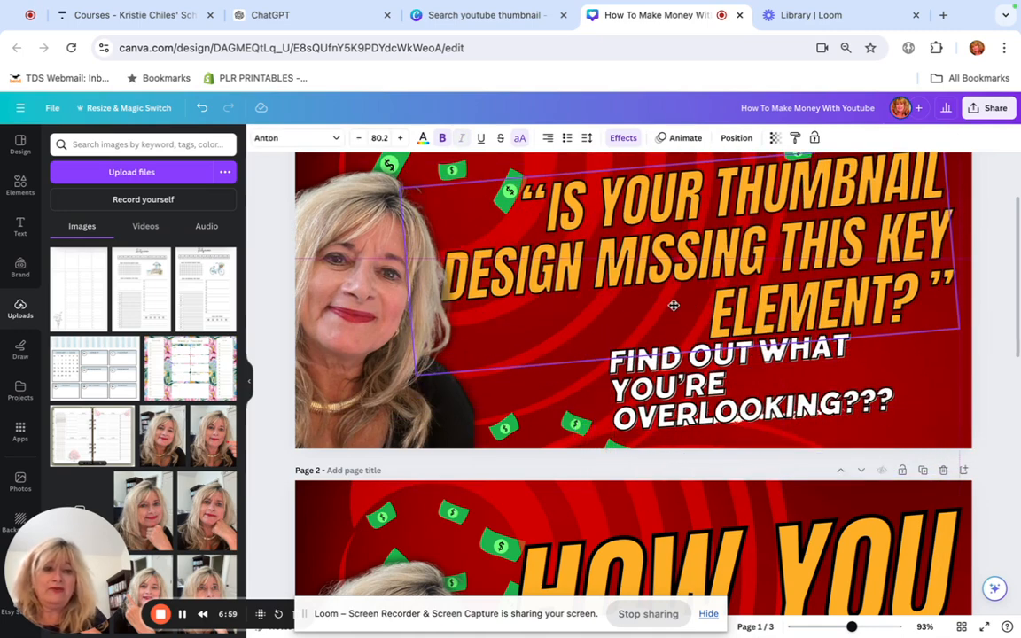
left_click(344, 330)
Shrink the orange headline slightly and reposition it to the right of the portrait
left_click(922, 319)
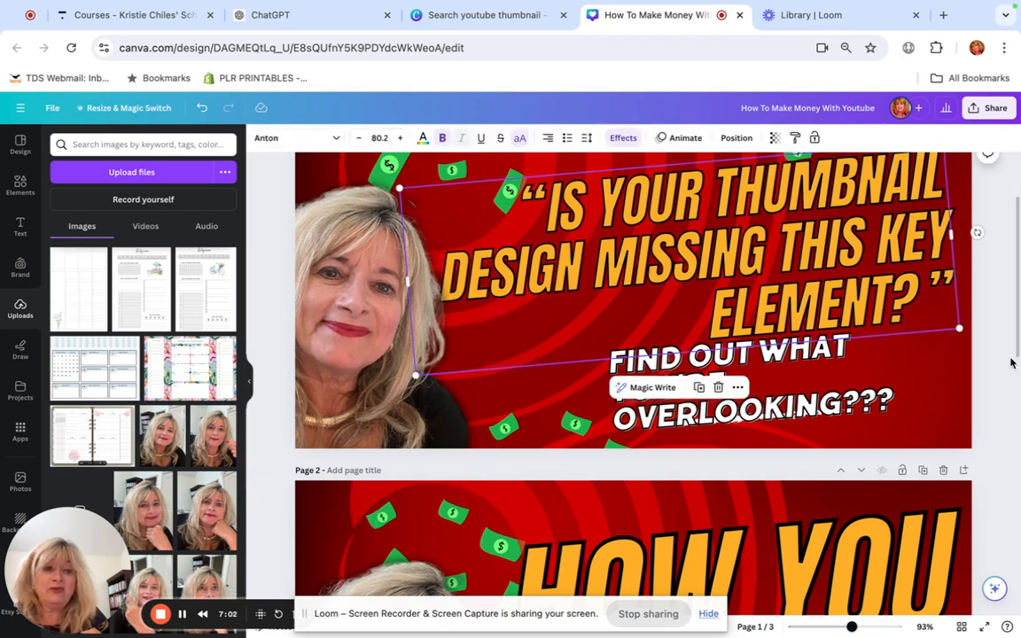
left_click_drag(957, 328, 897, 302)
left_click_drag(776, 261, 815, 270)
Try the white text block higher up over the headline and the white brush stroke under "DESIGN"
left_click(801, 383)
left_click_drag(801, 382, 823, 360)
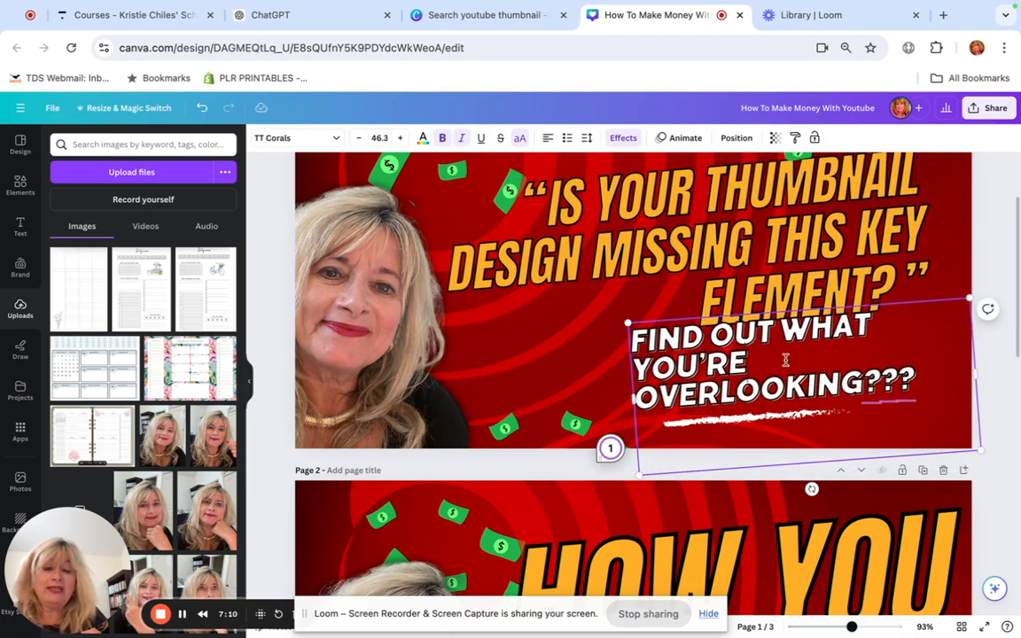
left_click(1012, 428)
left_click_drag(789, 374, 824, 290)
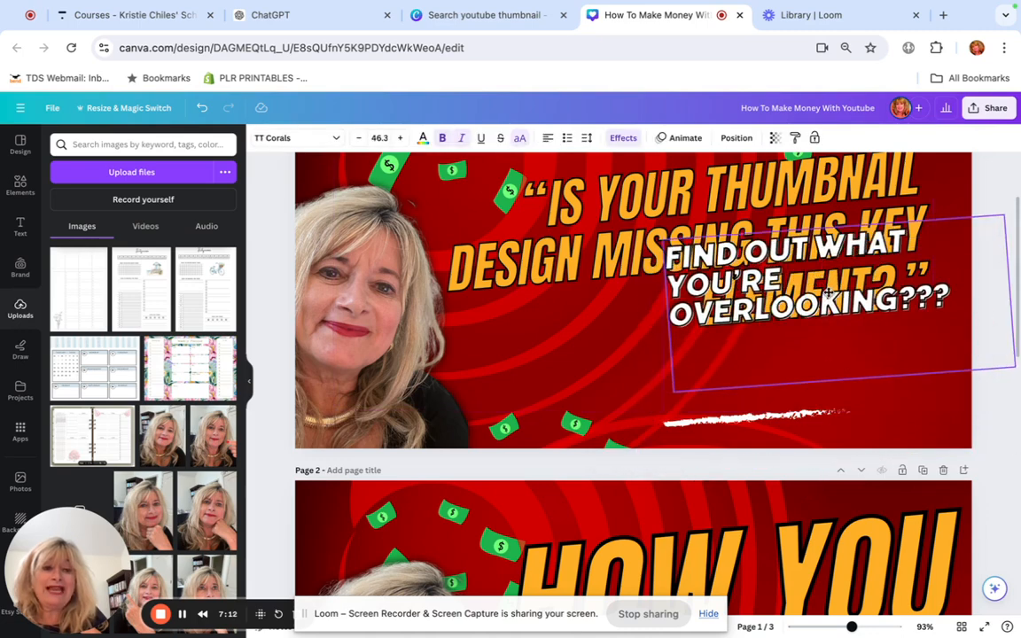
left_click(718, 417)
mouse_move(718, 417)
left_mouse_down()
mouse_move(458, 258)
mouse_move(511, 286)
left_mouse_up()
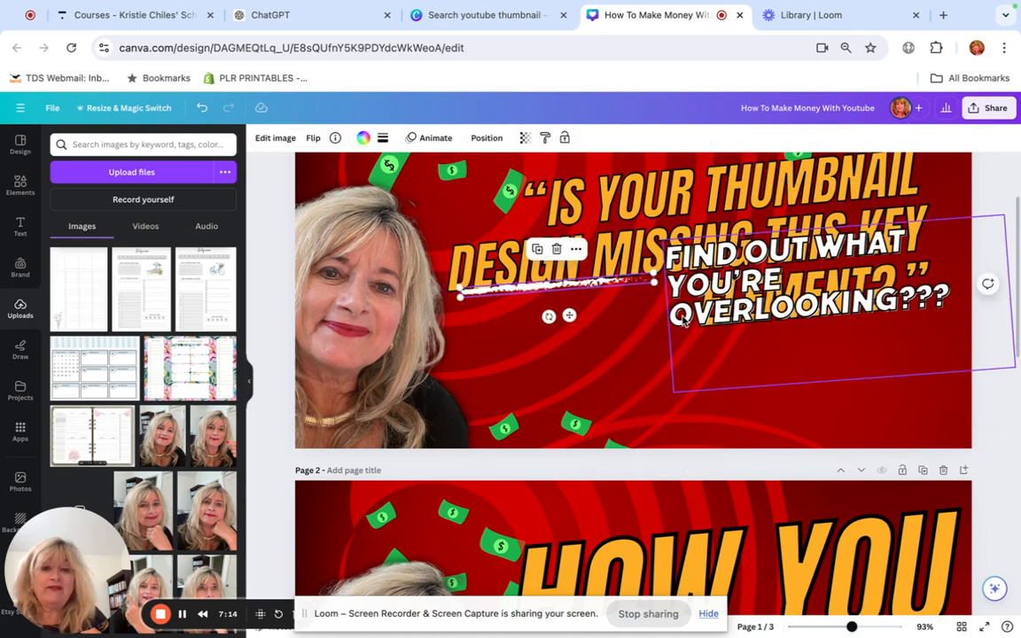
Place the white text block back below "ELEMENT?" and move the white brush stroke under "OVERLOOKING???"
mouse_move(697, 314)
left_mouse_down()
mouse_move(691, 354)
mouse_move(633, 407)
mouse_move(643, 407)
left_mouse_up()
left_click(1007, 203)
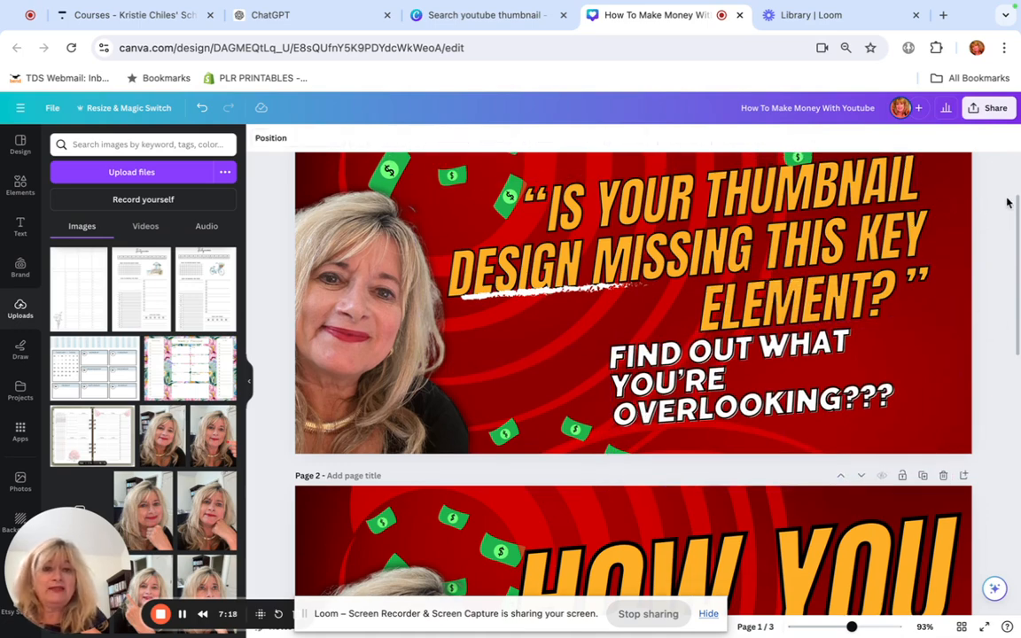
scroll(1006, 203, "up", 3)
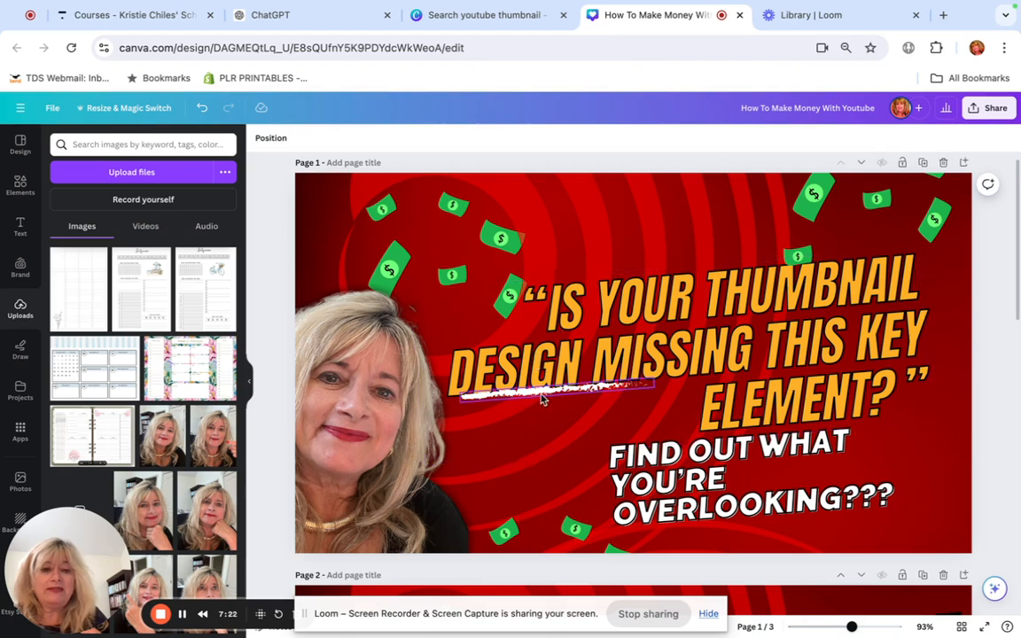
mouse_move(543, 399)
left_mouse_down()
mouse_move(685, 489)
mouse_move(776, 528)
mouse_move(775, 537)
left_mouse_up()
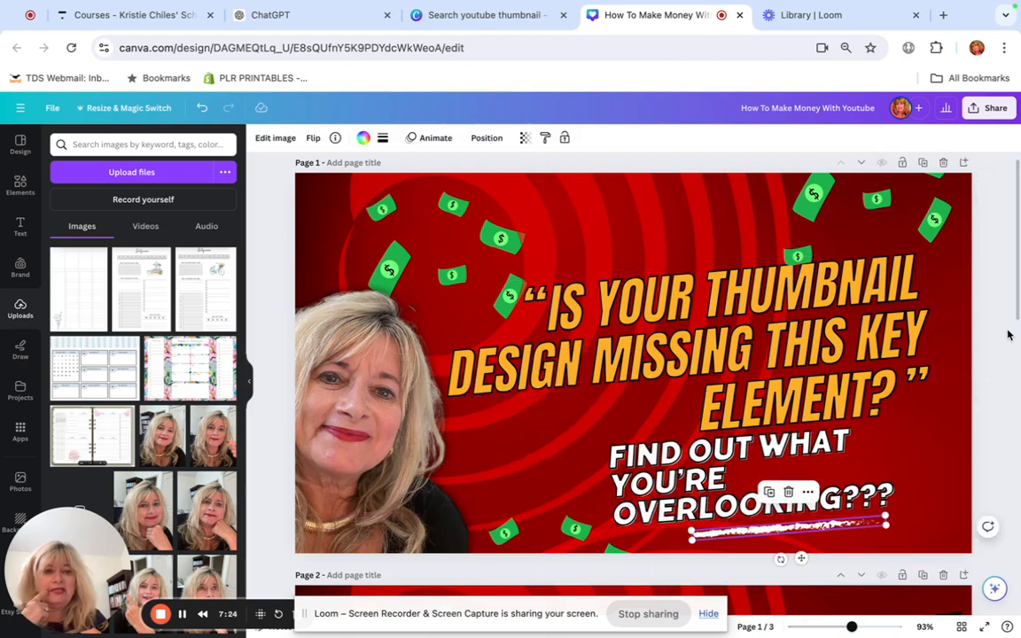
Remove the money bill graphics from the upper right and bottom edge of page 1, shifting the red swirl up and left
left_click_drag(935, 221, 460, 231)
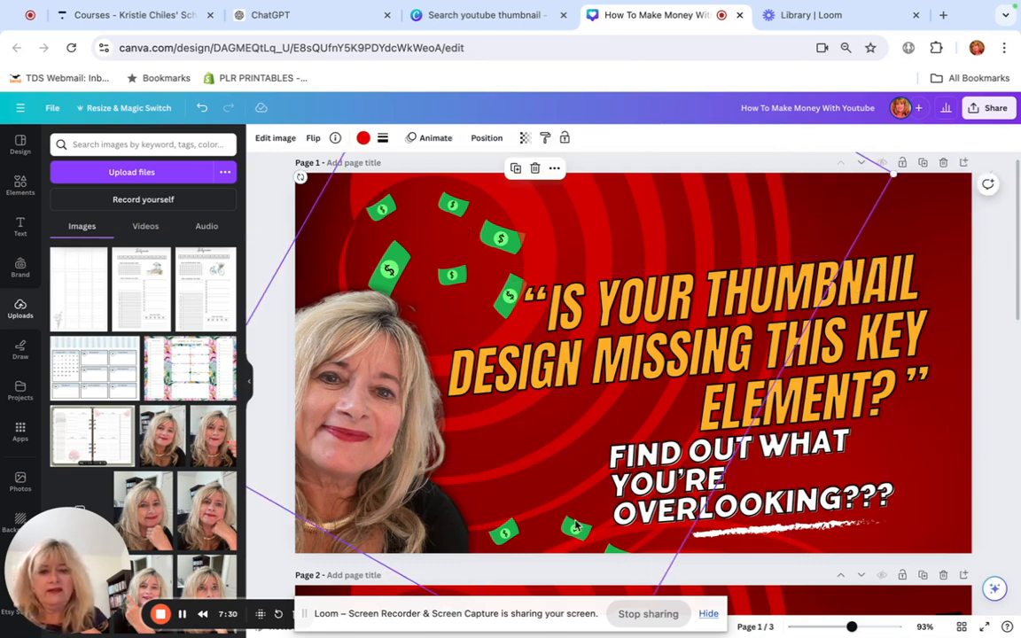
left_click(865, 462)
left_click(530, 491)
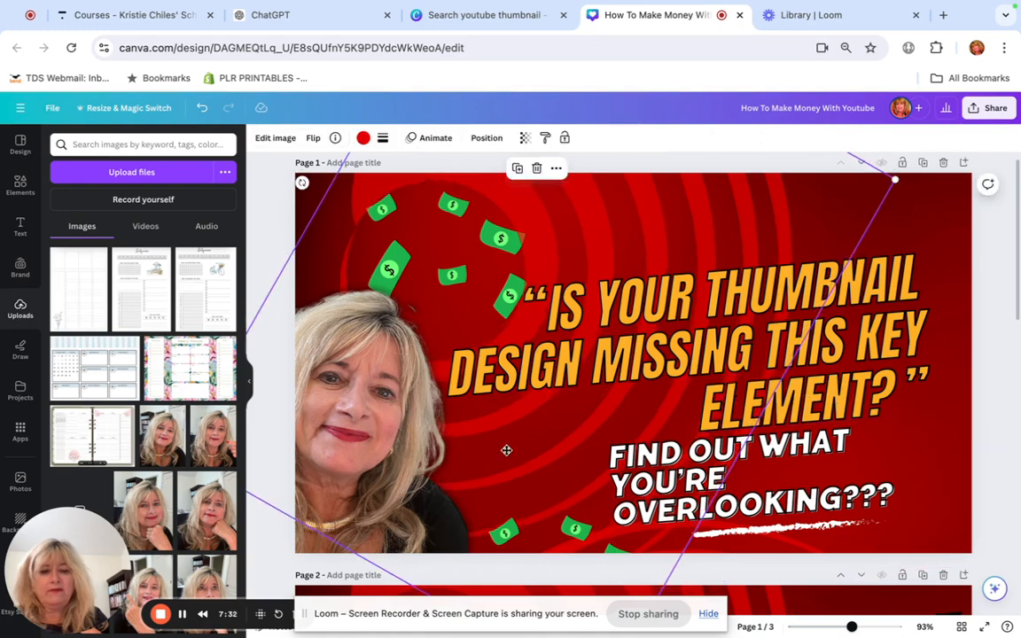
left_click_drag(505, 450, 477, 326)
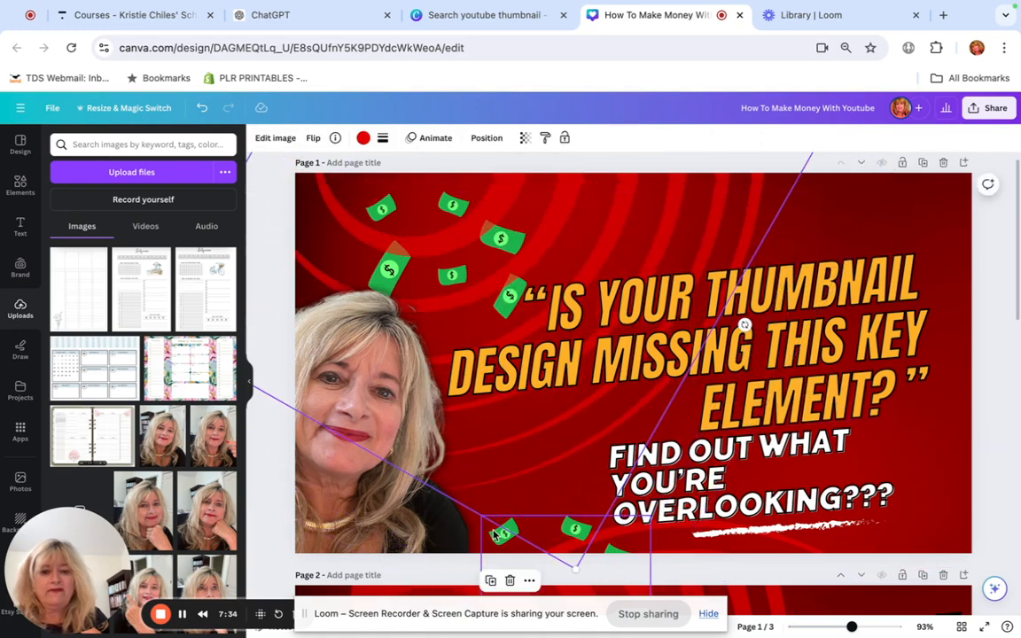
left_click_drag(494, 534, 502, 442)
key("Delete")
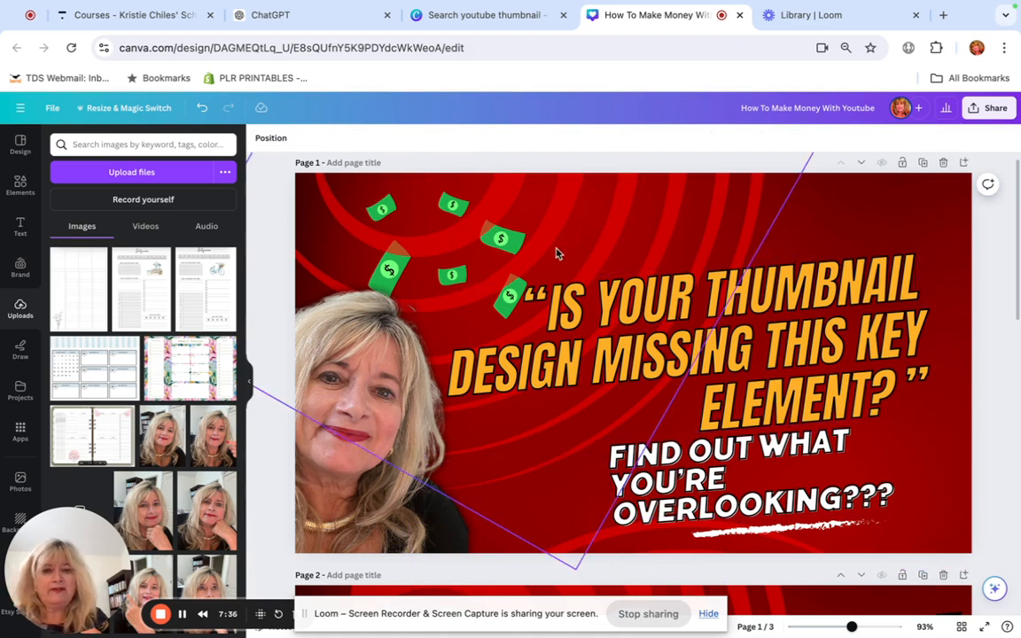
left_click(500, 239)
key("Delete")
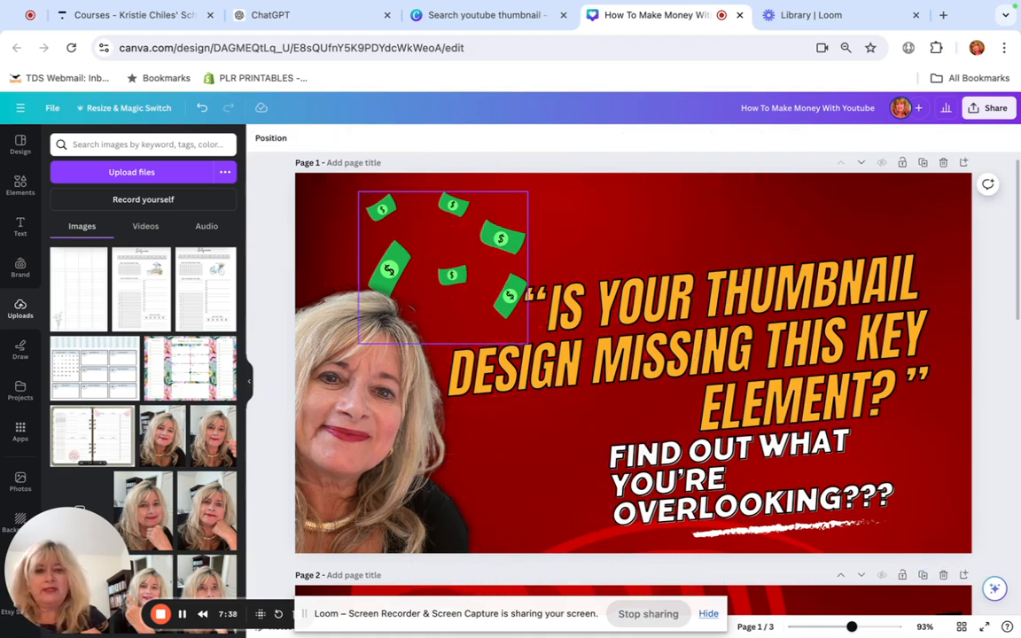
left_click(200, 108)
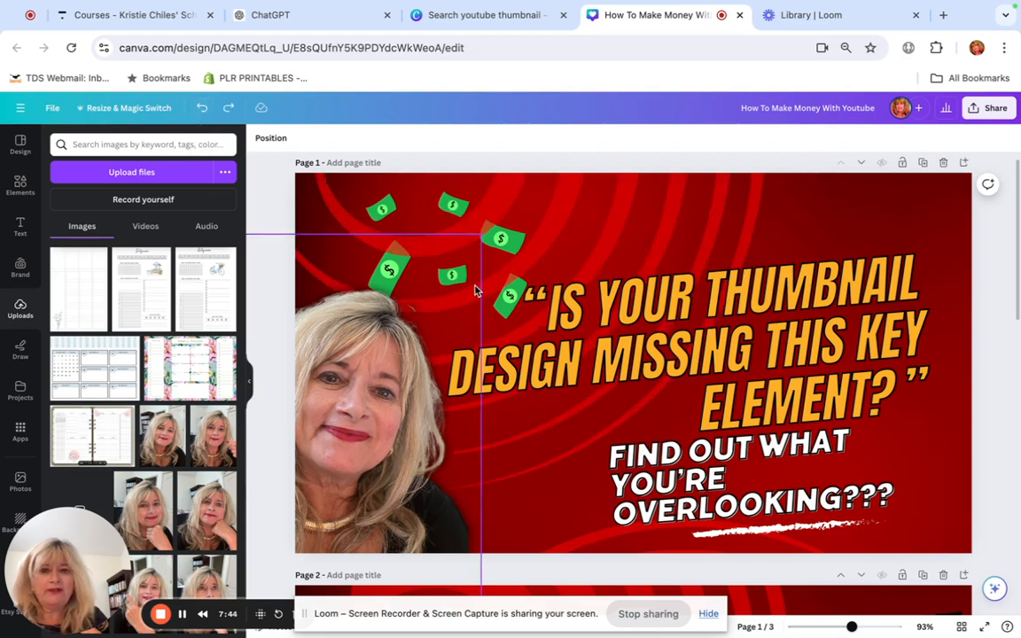
Delete the remaining money bills above the portrait and move the red swirl to the middle of page 1 behind the headline
left_click_drag(428, 257, 456, 256)
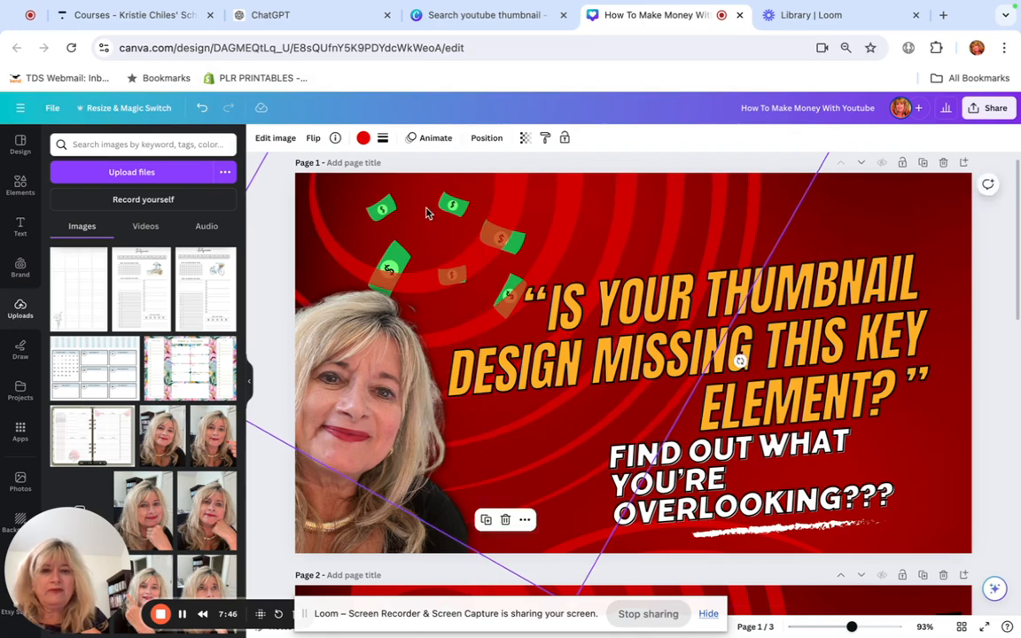
left_click(438, 230)
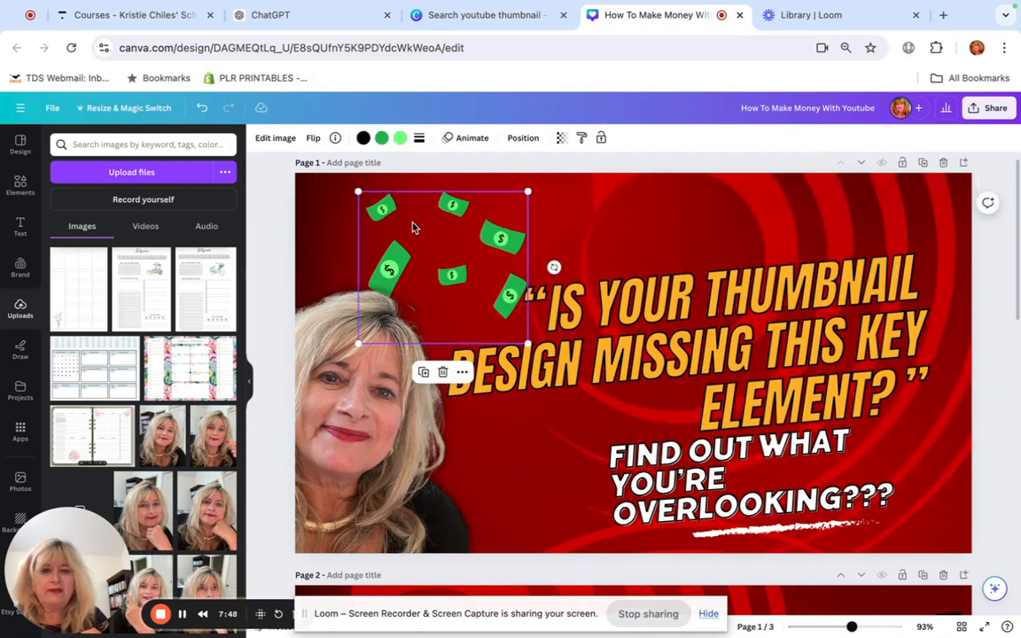
key("Delete")
left_click_drag(492, 237, 592, 382)
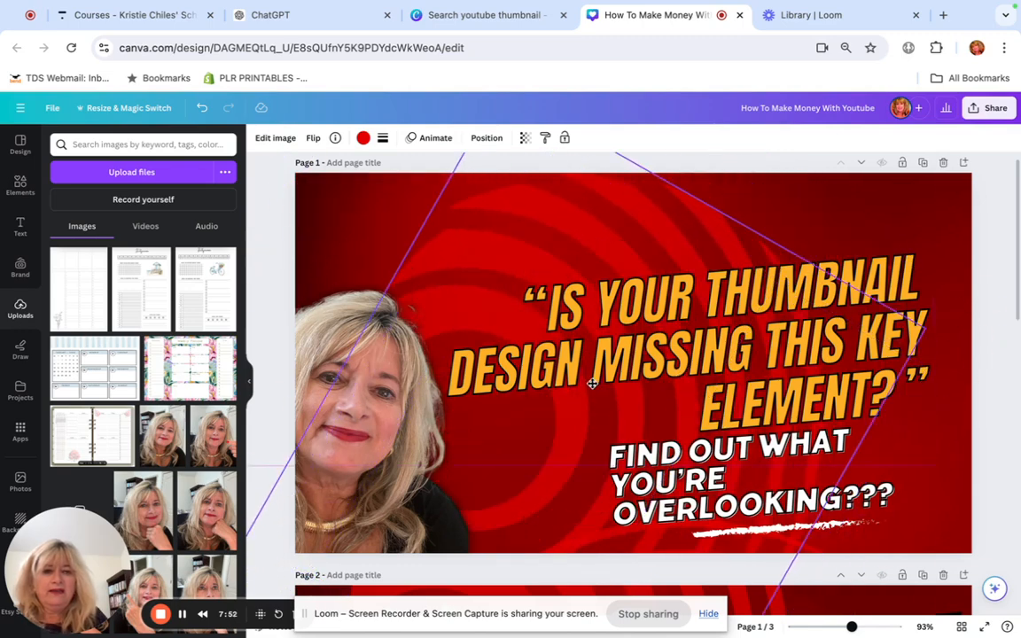
key("Escape")
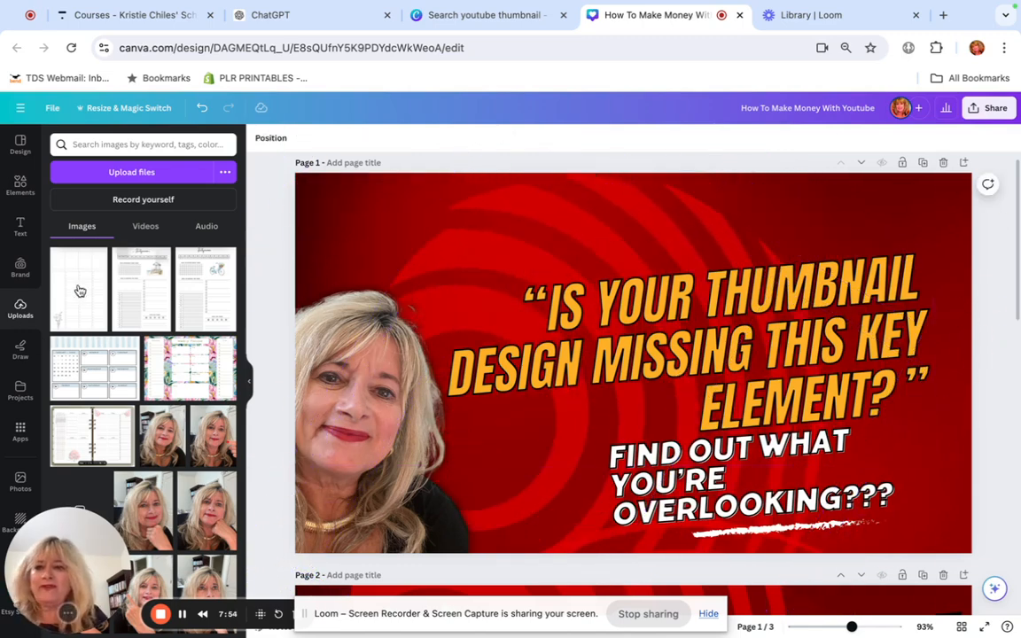
Search the design elements for "thumbnail"
left_click(18, 186)
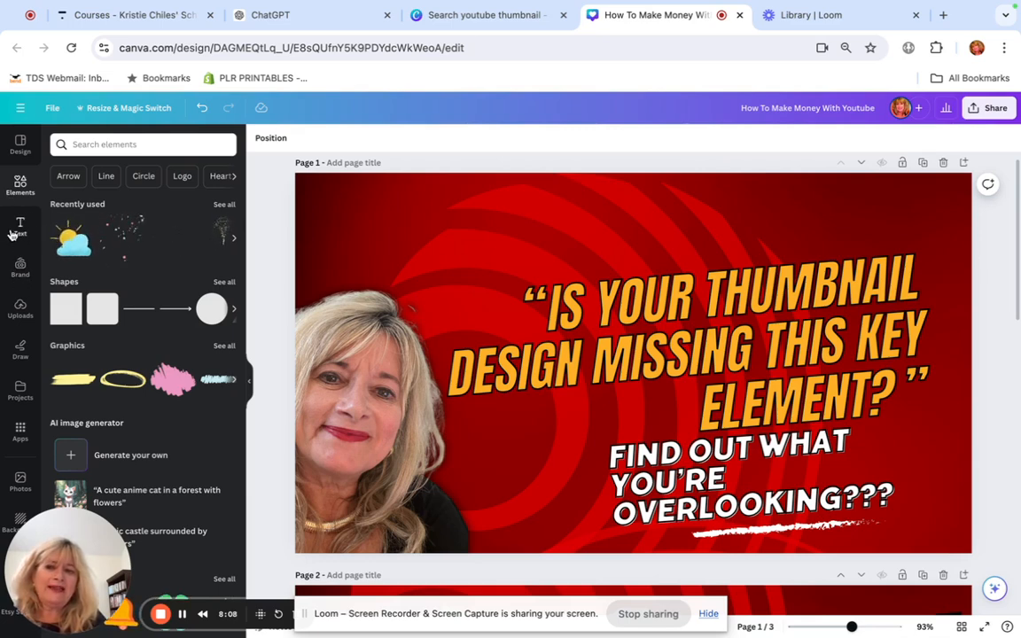
left_click(66, 146)
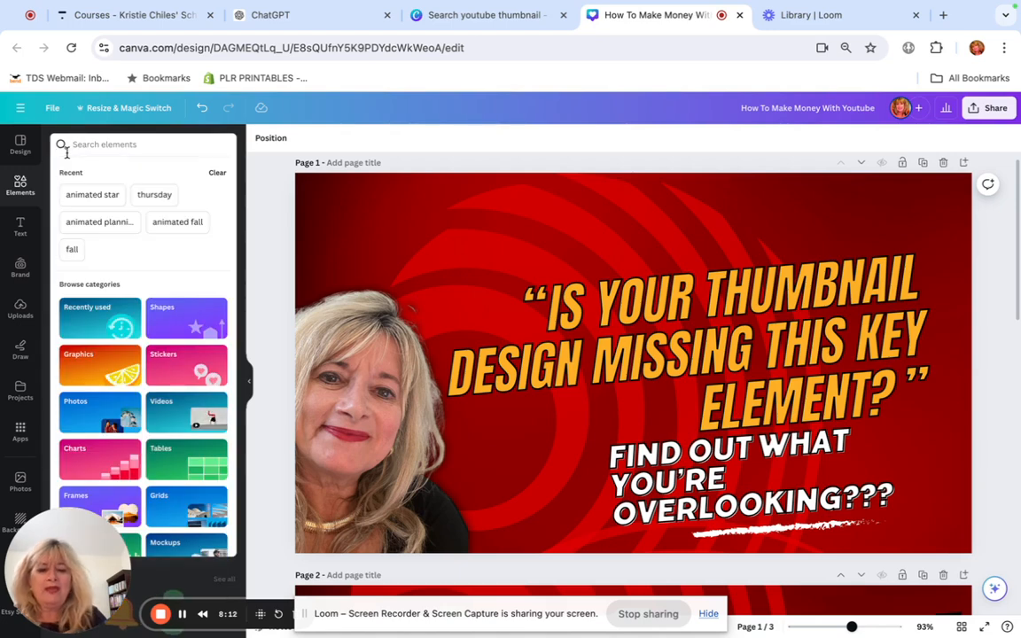
type("thu")
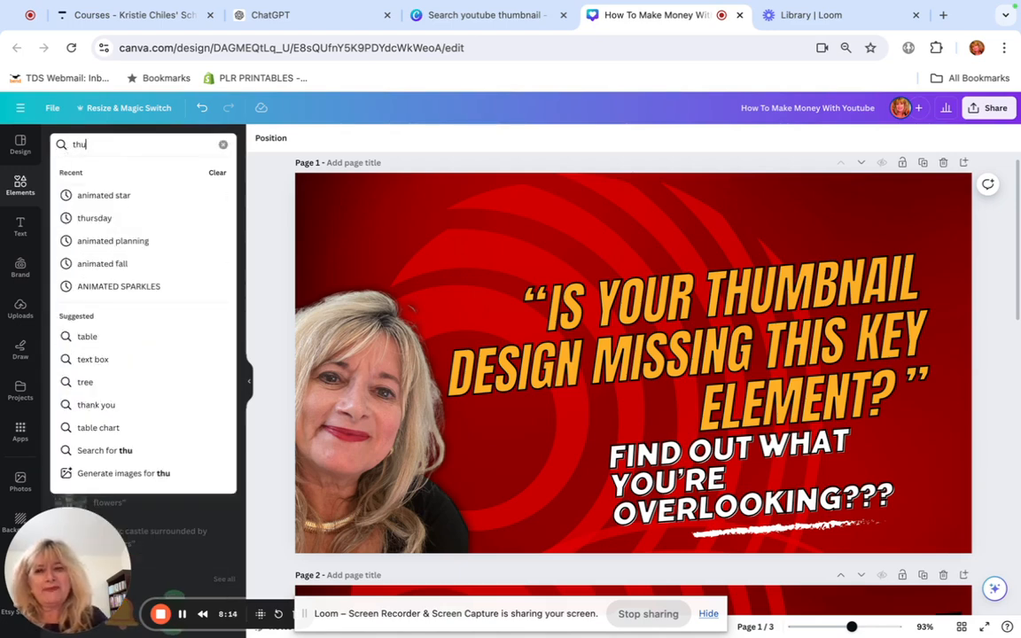
type("mbnail")
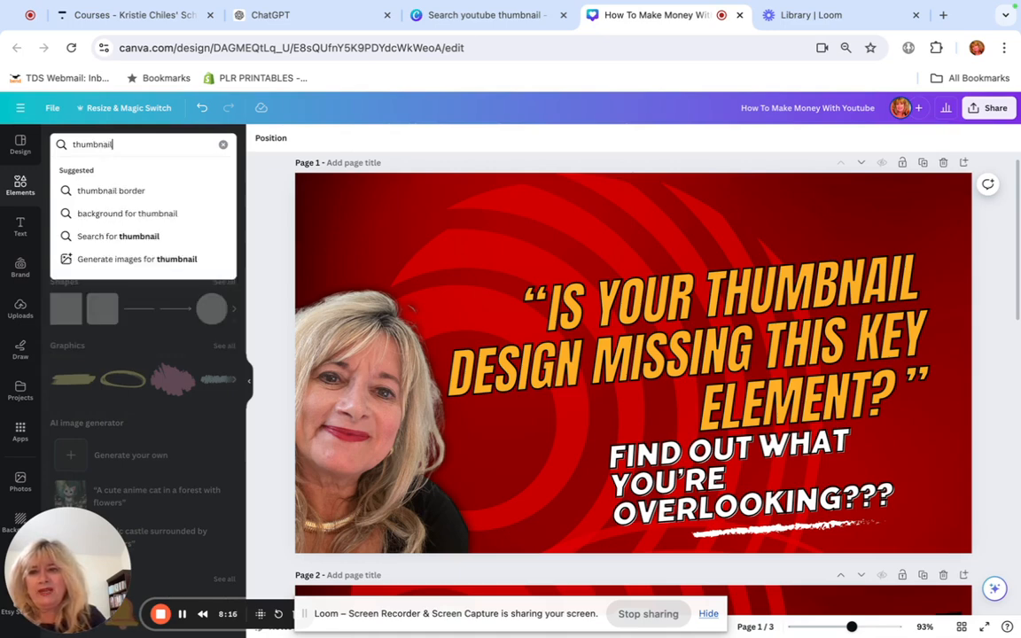
key("Return")
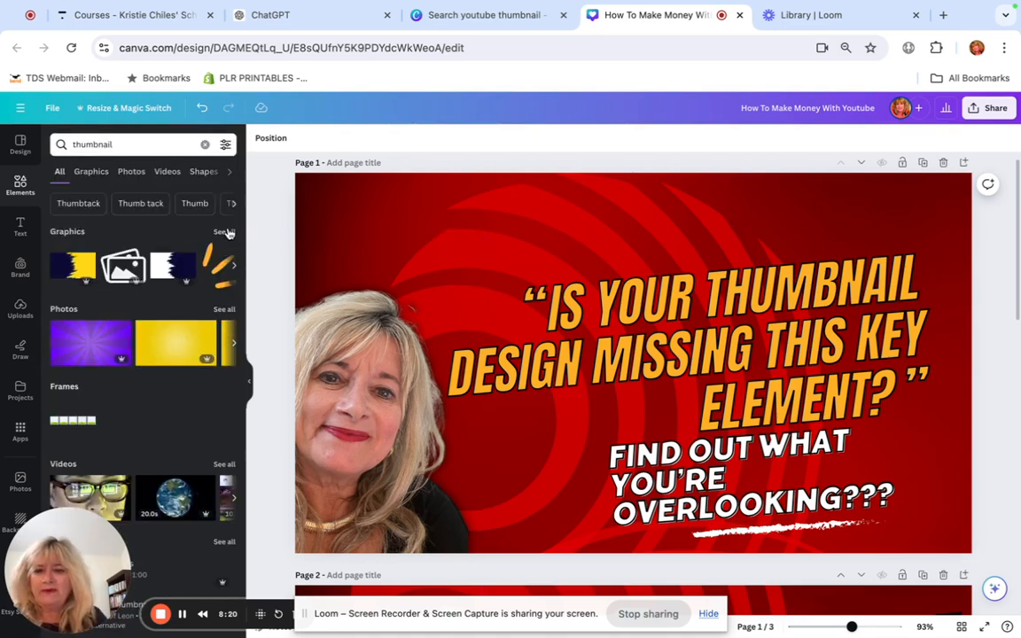
Browse all the thumbnail graphics for something that suits page 1
left_click(224, 232)
scroll(197, 280, "down", 3)
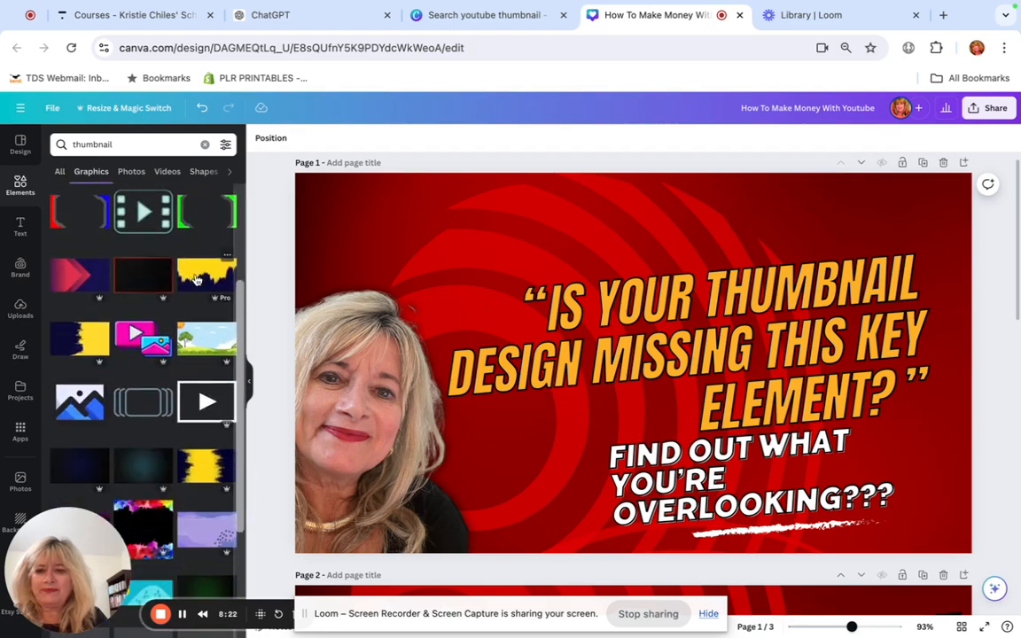
scroll(197, 280, "down", 3)
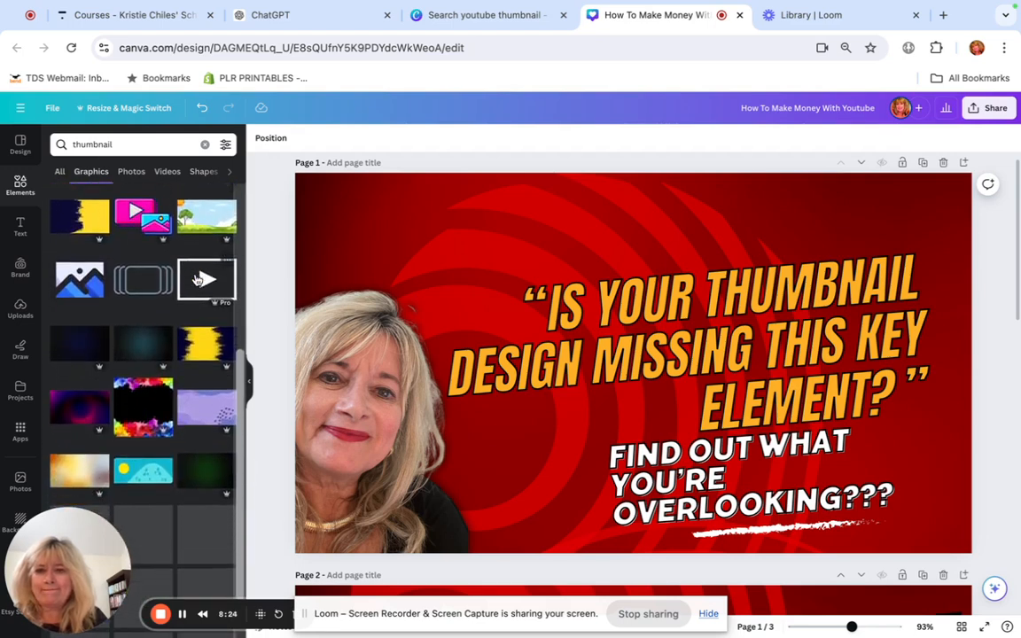
scroll(196, 280, "down", 5)
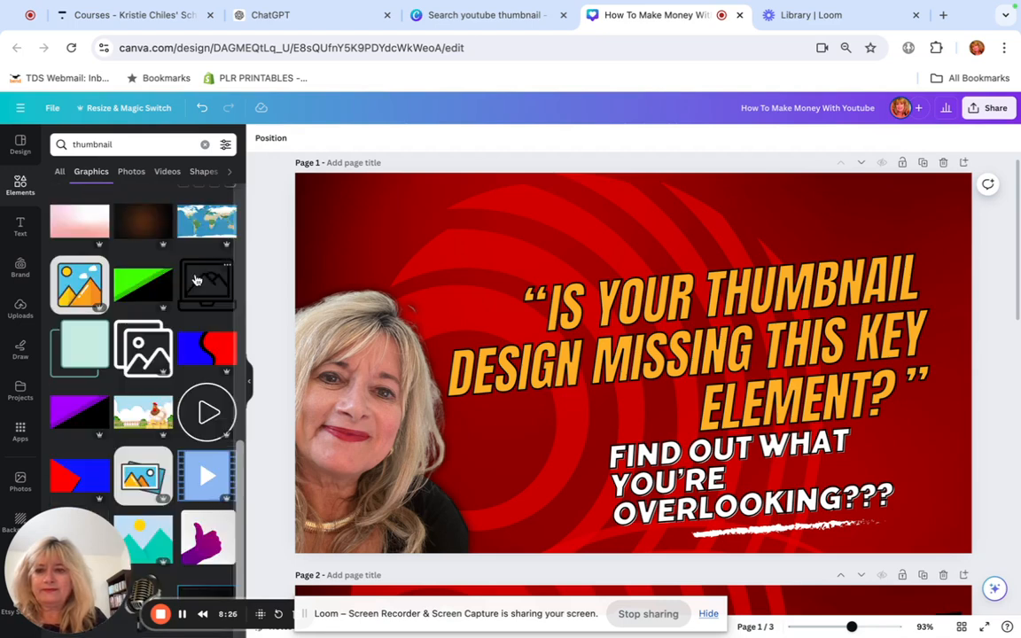
scroll(197, 280, "down", 6)
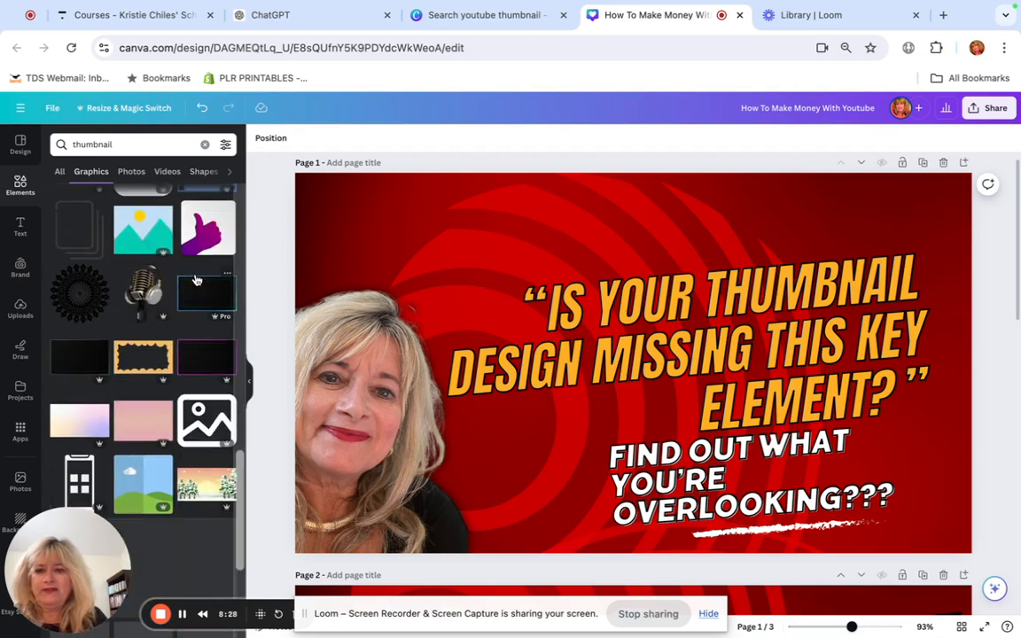
scroll(193, 278, "down", 10)
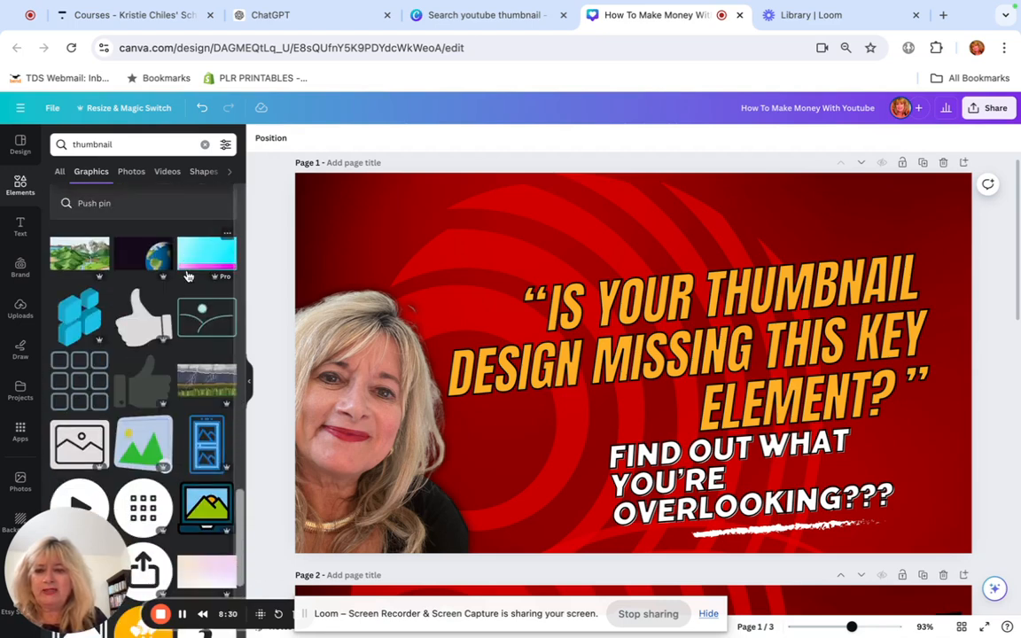
scroll(188, 276, "down", 8)
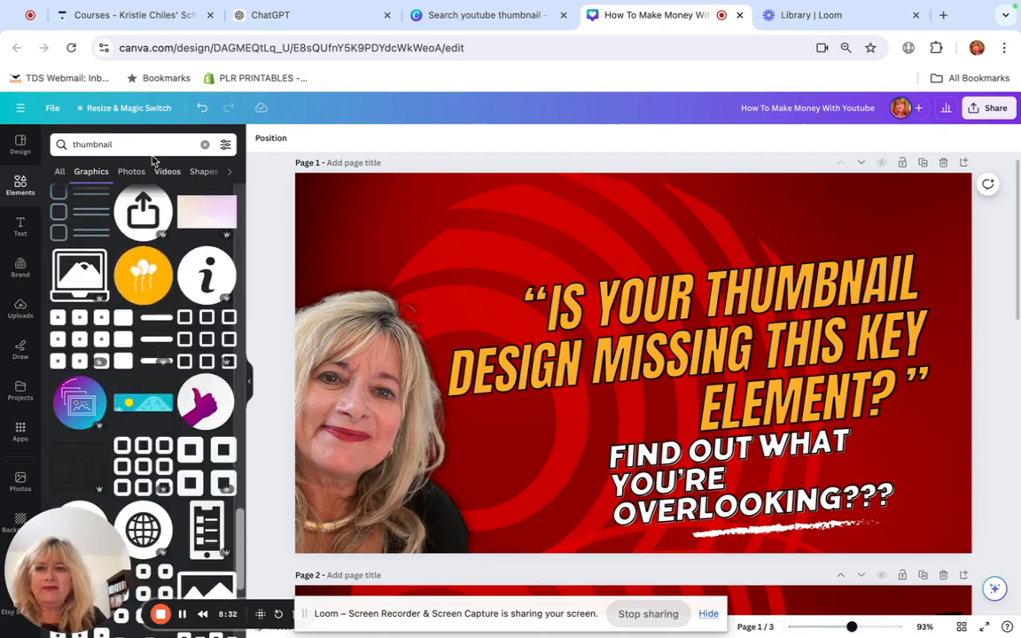
Replace the graphics search with "shock"
left_click(135, 147)
key("BackSpace")
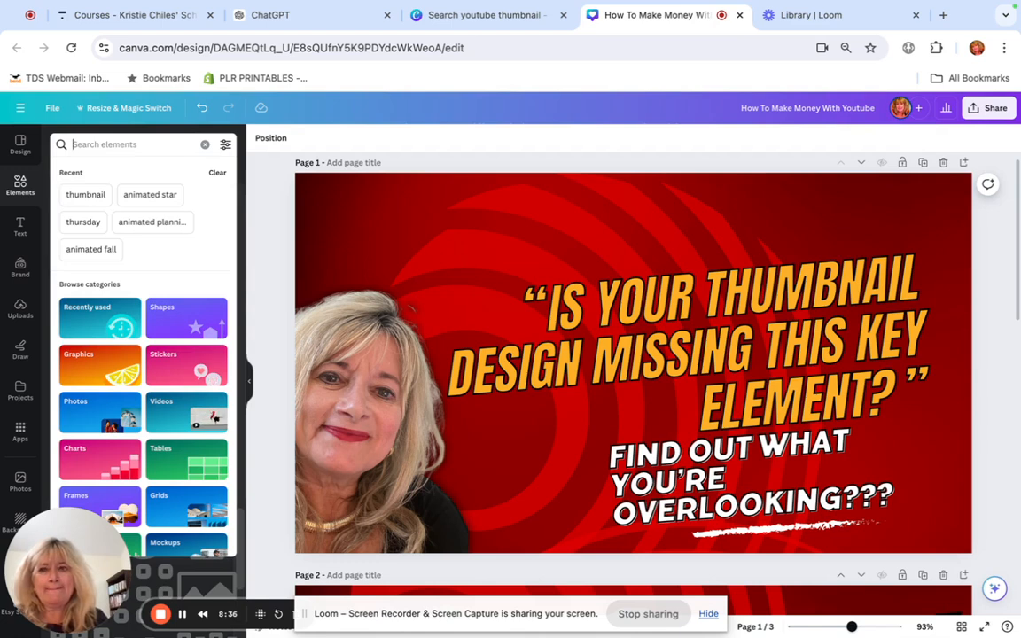
type("shock")
key("Return")
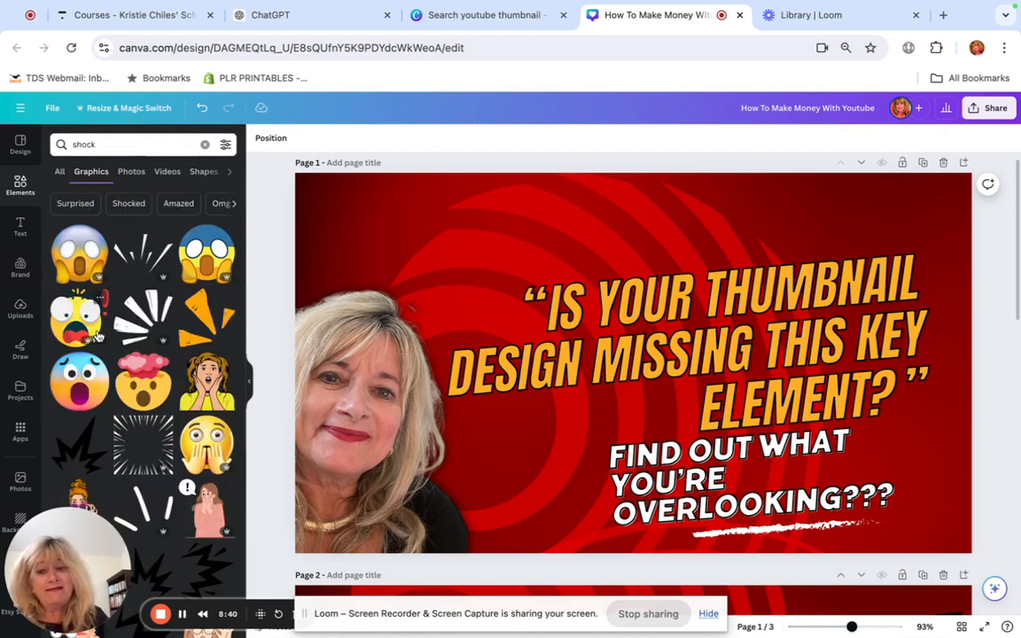
Add the shocked woman with pink sunglasses, shrink her to about 275 by 401, and place her at the bottom edge beside the portrait
scroll(99, 337, "down", 3)
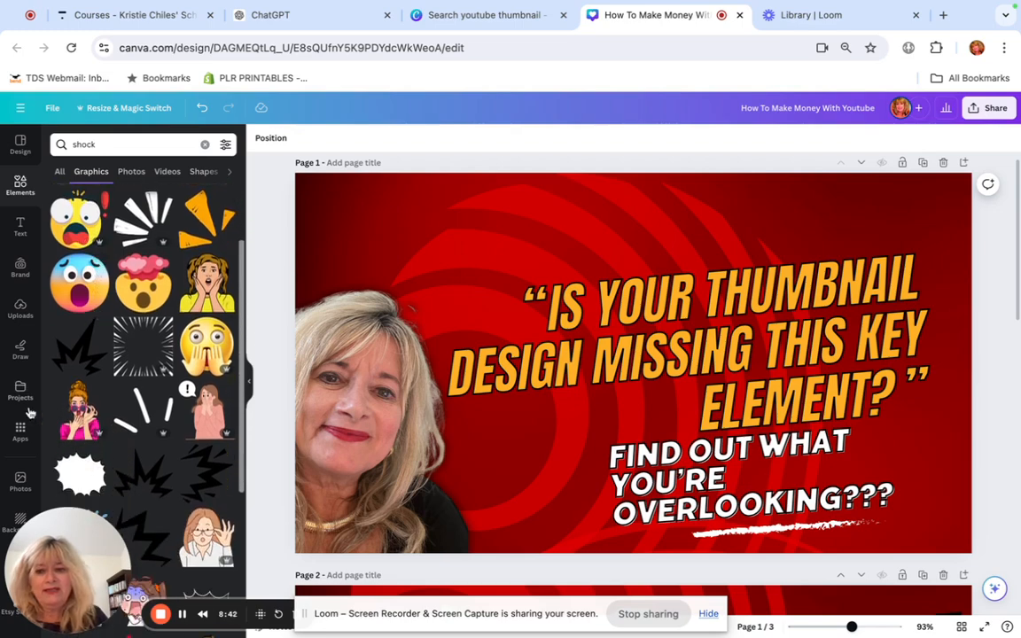
left_click(78, 409)
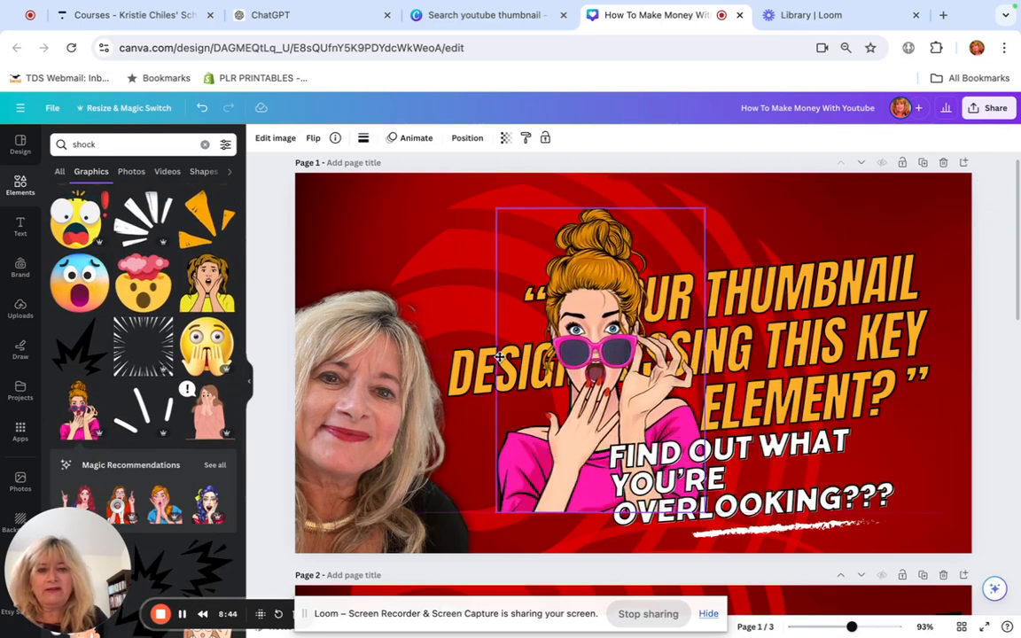
left_click_drag(501, 357, 379, 381)
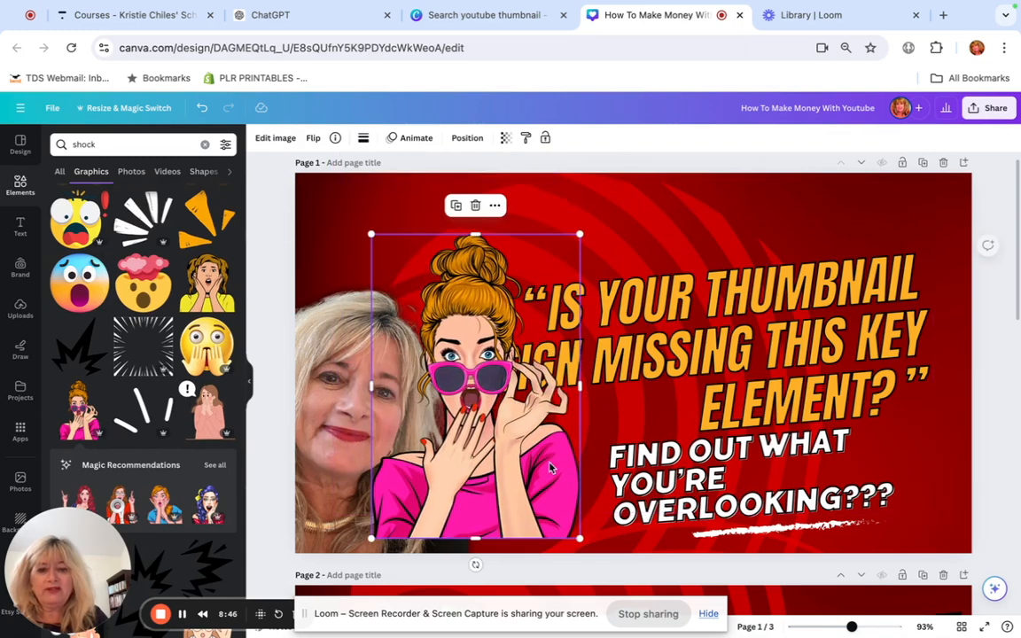
left_click_drag(579, 538, 498, 454)
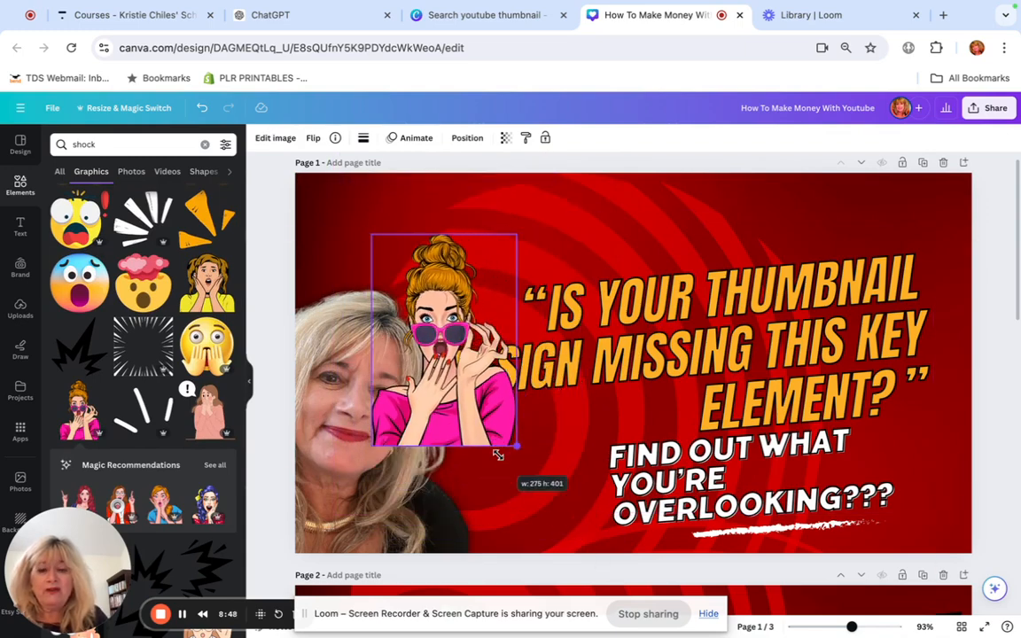
left_click_drag(453, 395, 532, 554)
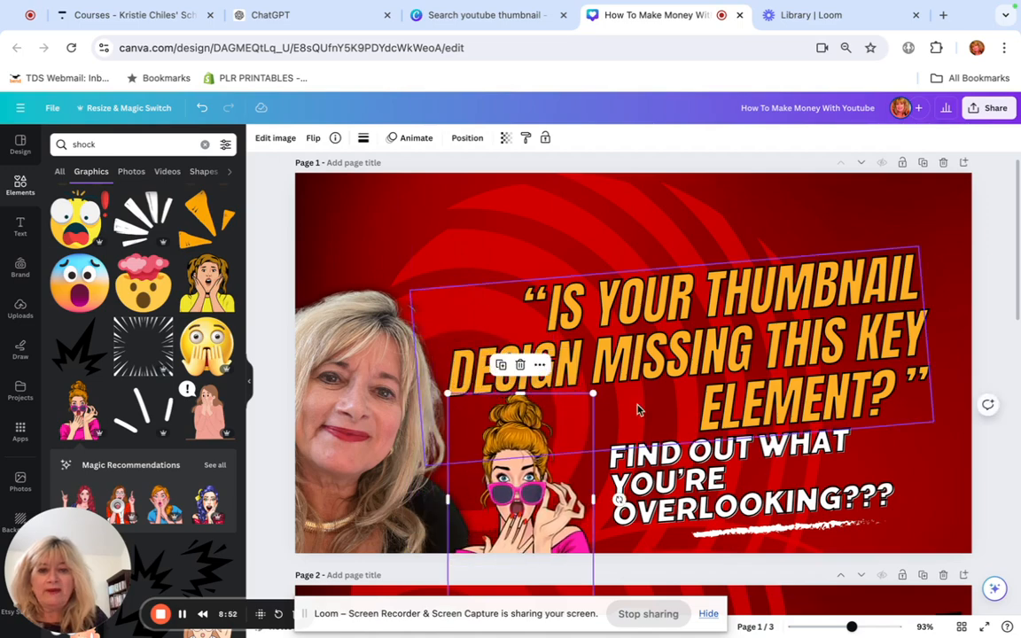
Move the orange headline up to the top of page 1 and raise the white text block to just below "ELEMENT?"
left_click_drag(636, 409, 608, 293)
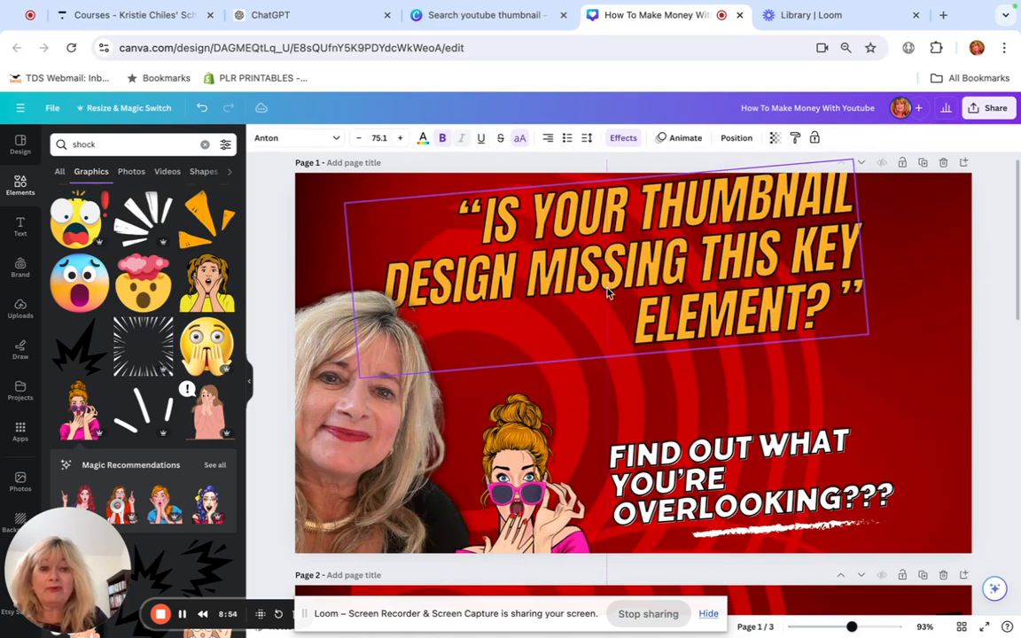
left_click_drag(749, 497, 730, 425)
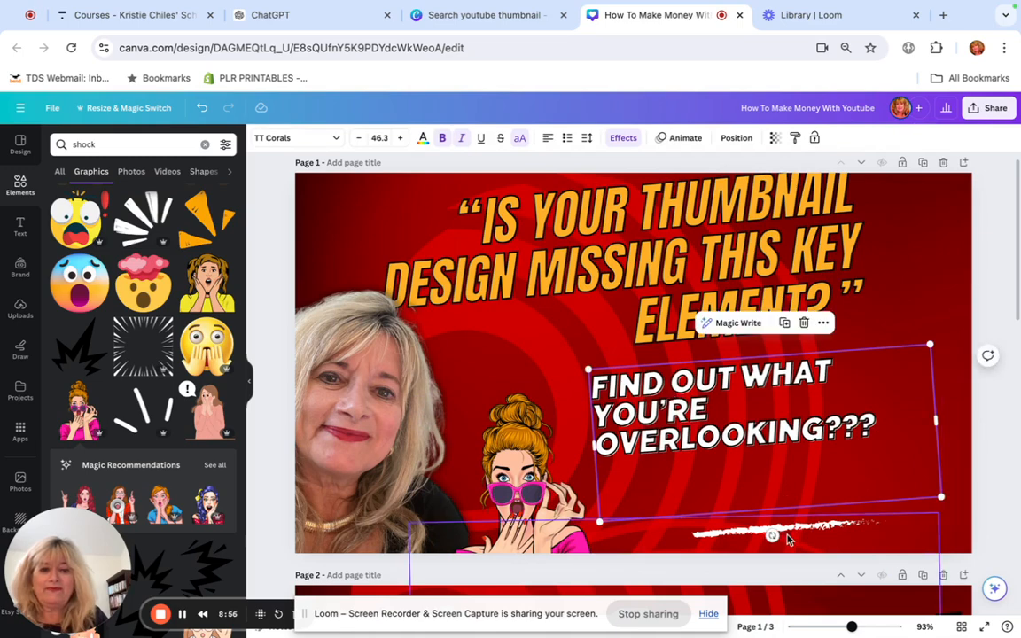
left_click(815, 523)
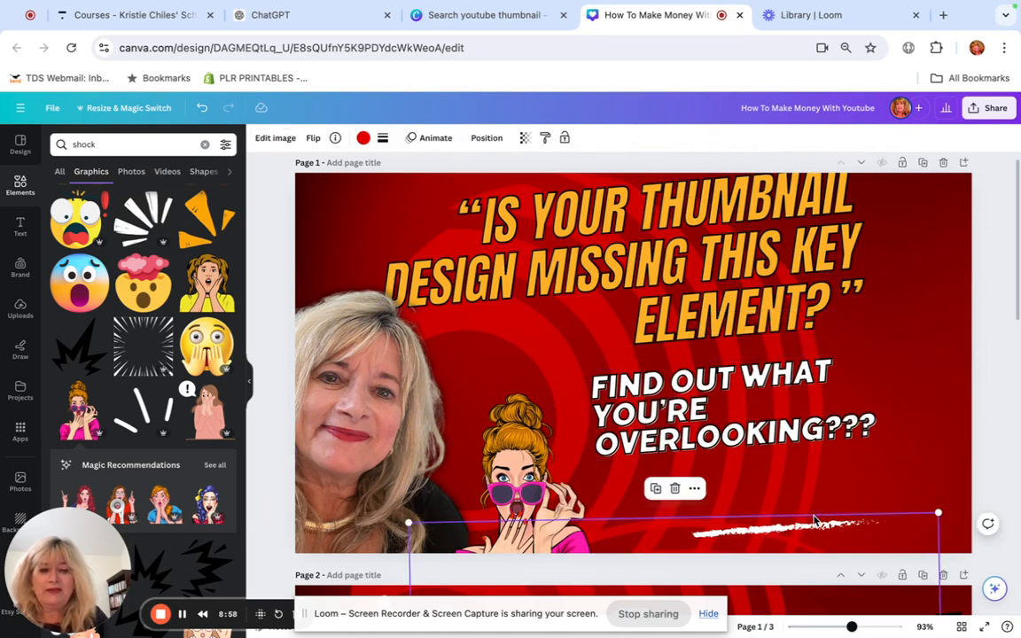
mouse_move(753, 421)
left_mouse_down()
mouse_move(749, 413)
mouse_move(769, 407)
left_mouse_up()
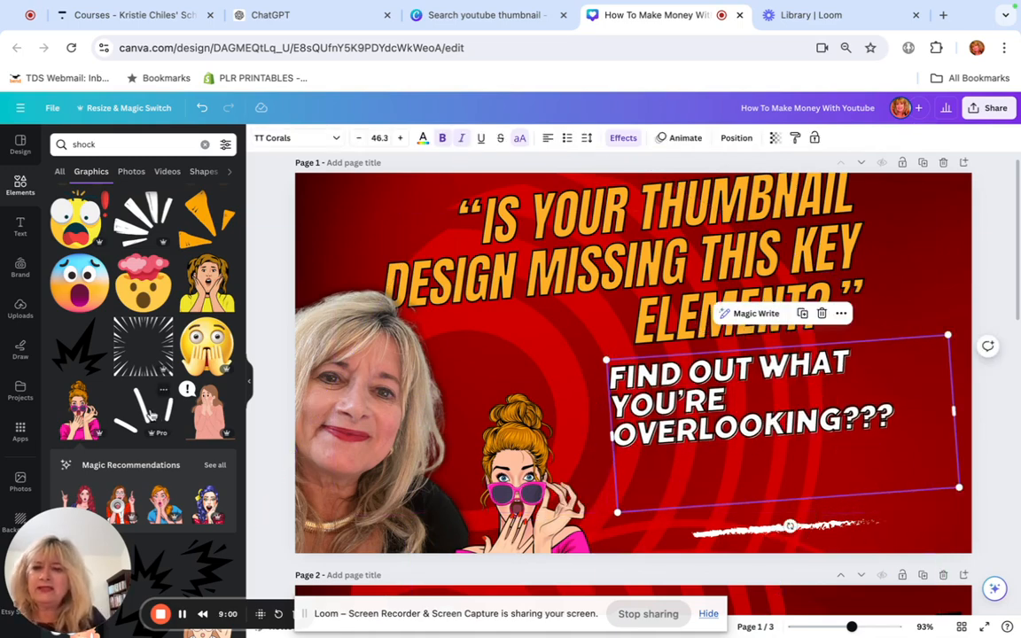
Add the comic WOW! cloud from the related recommendations, shrink and place it below "OVERLOOKING???", and nudge the headline slightly down
scroll(151, 412, "down", 5)
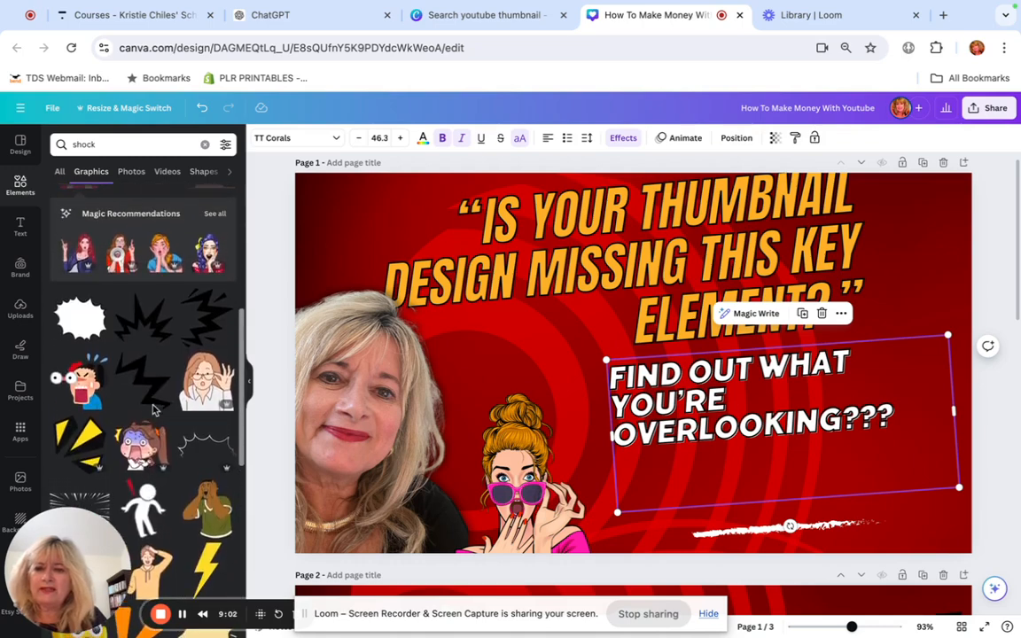
left_click(213, 227)
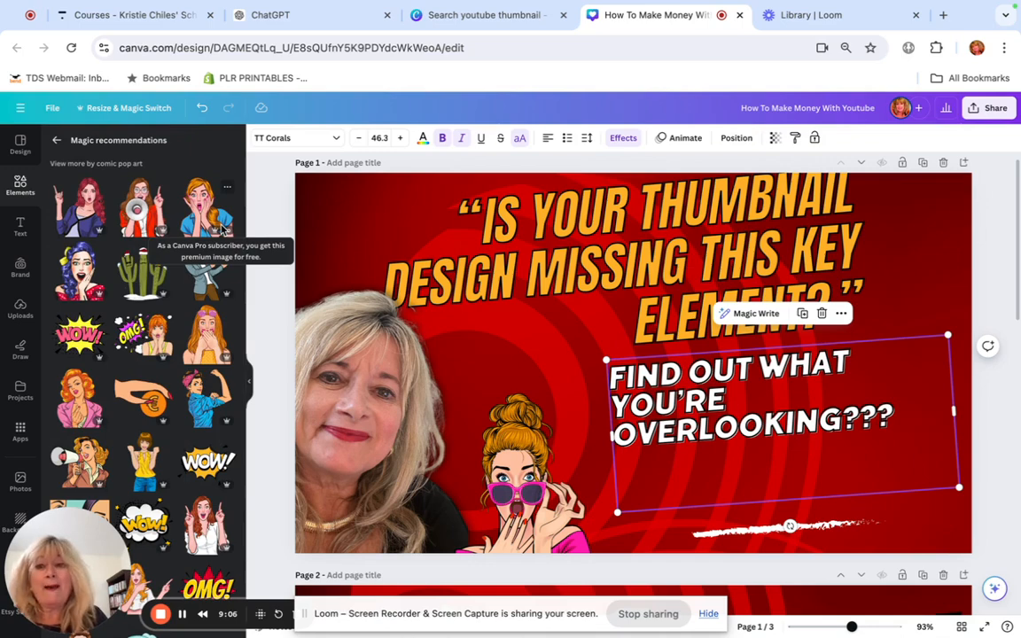
scroll(142, 381, "down", 3)
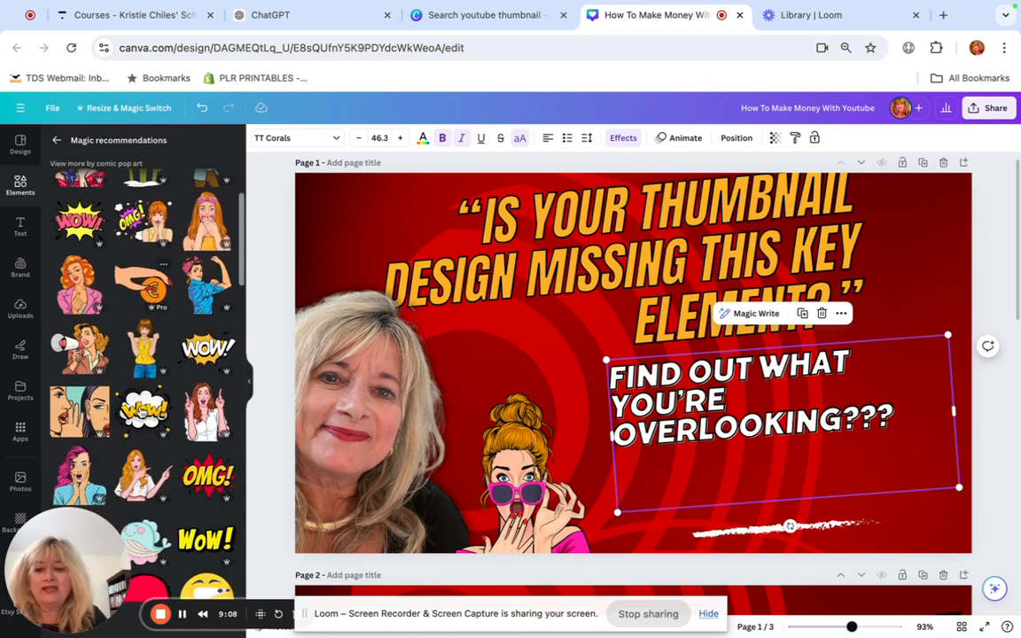
left_click(138, 411)
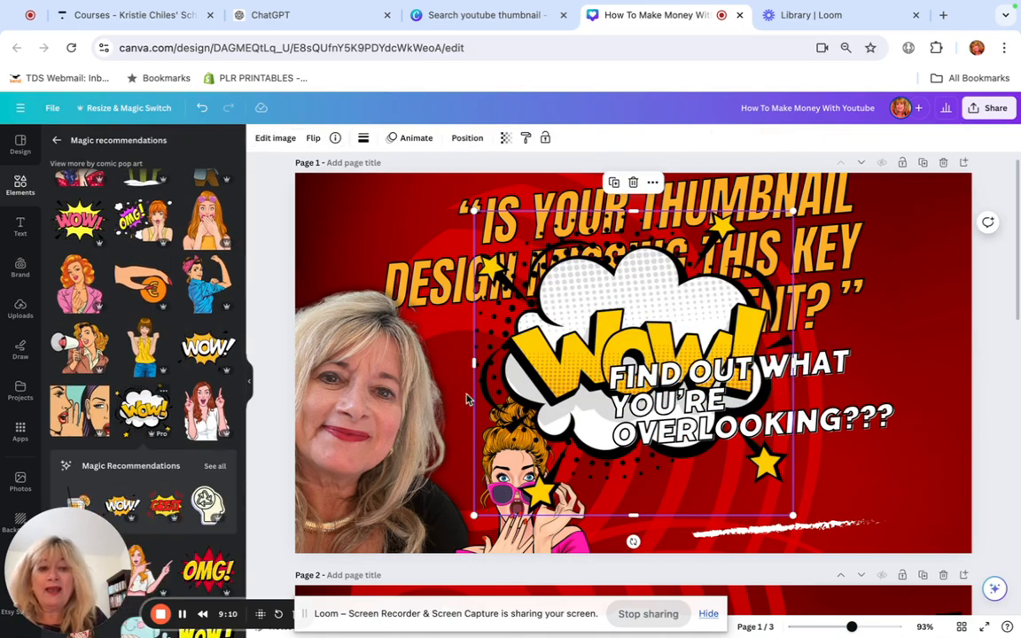
left_click_drag(580, 374, 829, 490)
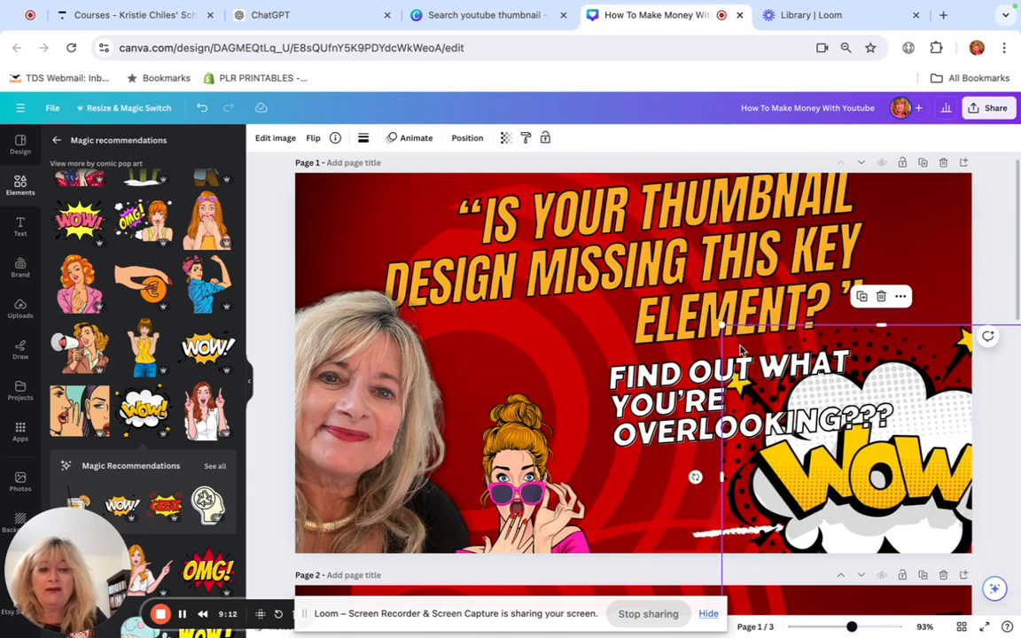
left_click_drag(722, 333, 874, 434)
left_click_drag(907, 511, 688, 501)
scroll(159, 337, "down", 5)
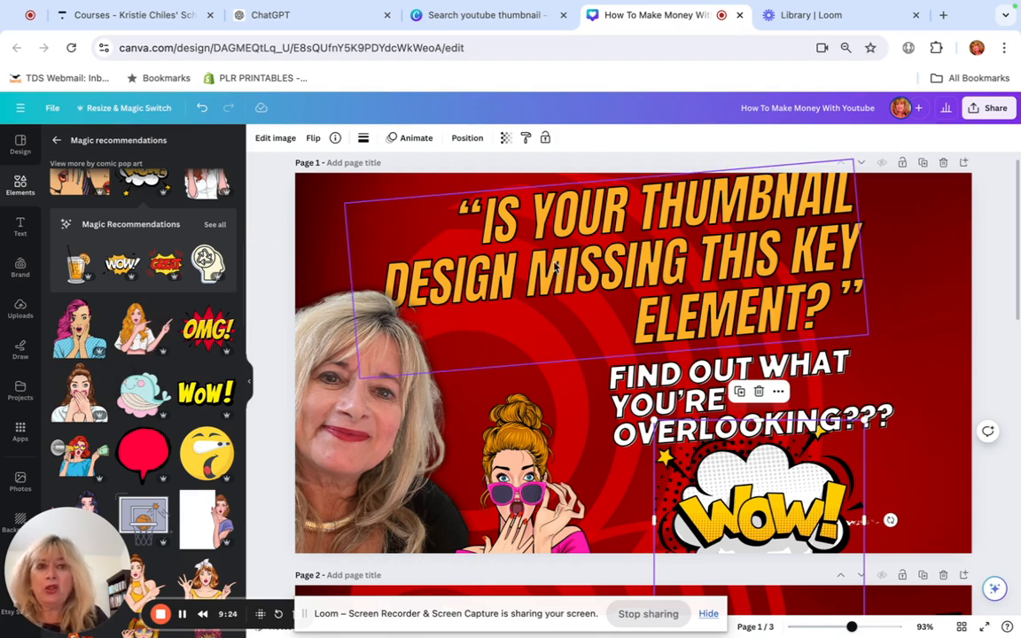
mouse_move(673, 270)
left_mouse_down()
mouse_move(683, 289)
mouse_move(682, 279)
left_mouse_up()
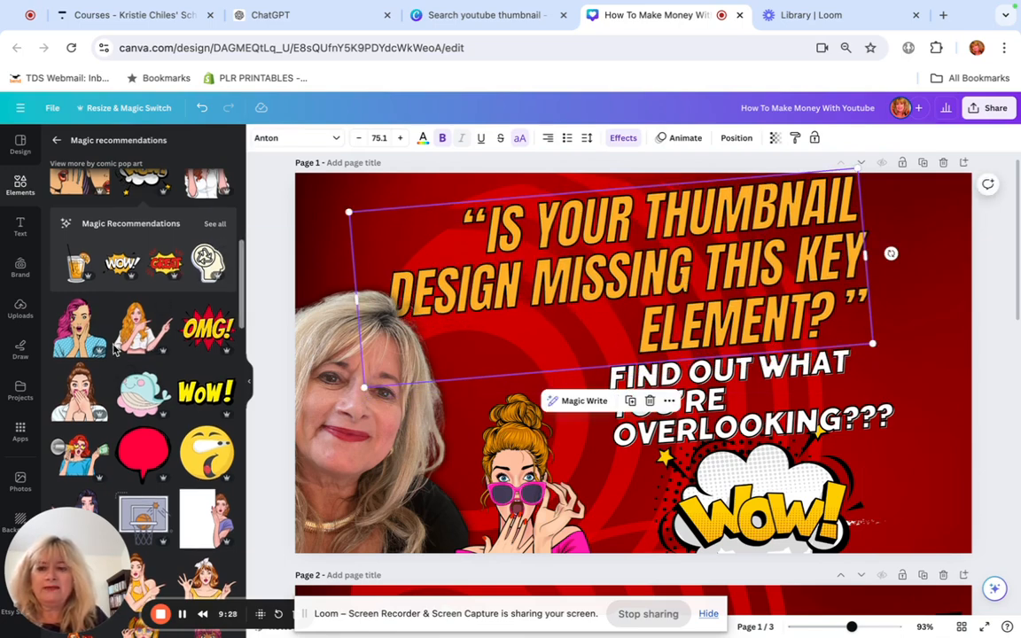
Add the surprised woman with long golden hair from the recommendations, shrink her, and place her at page 1's right edge beside the headline
scroll(113, 349, "down", 2)
scroll(114, 349, "down", 10)
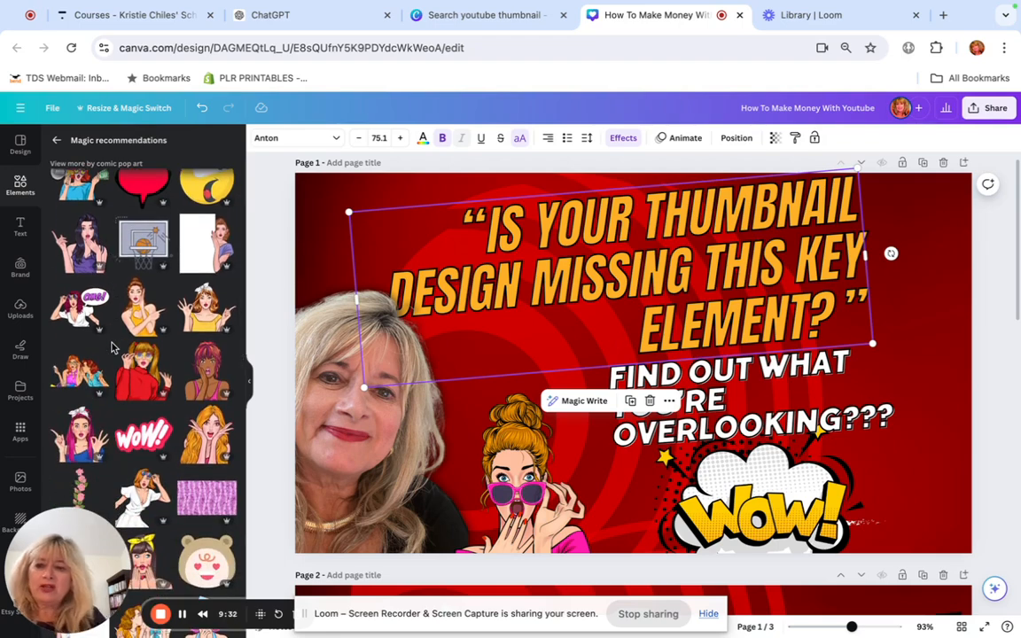
scroll(113, 348, "down", 5)
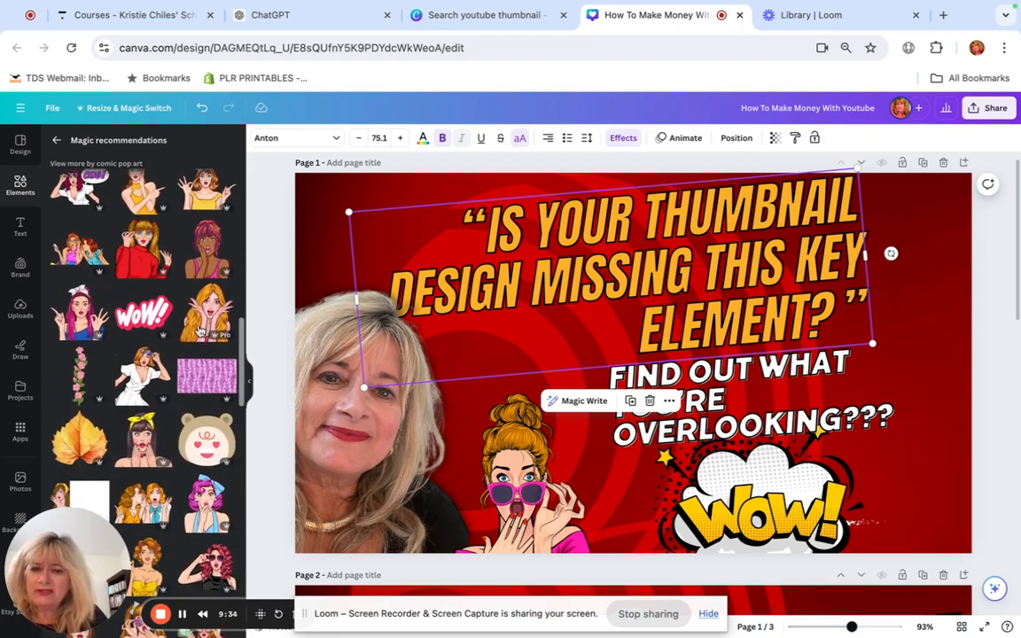
left_click(222, 328)
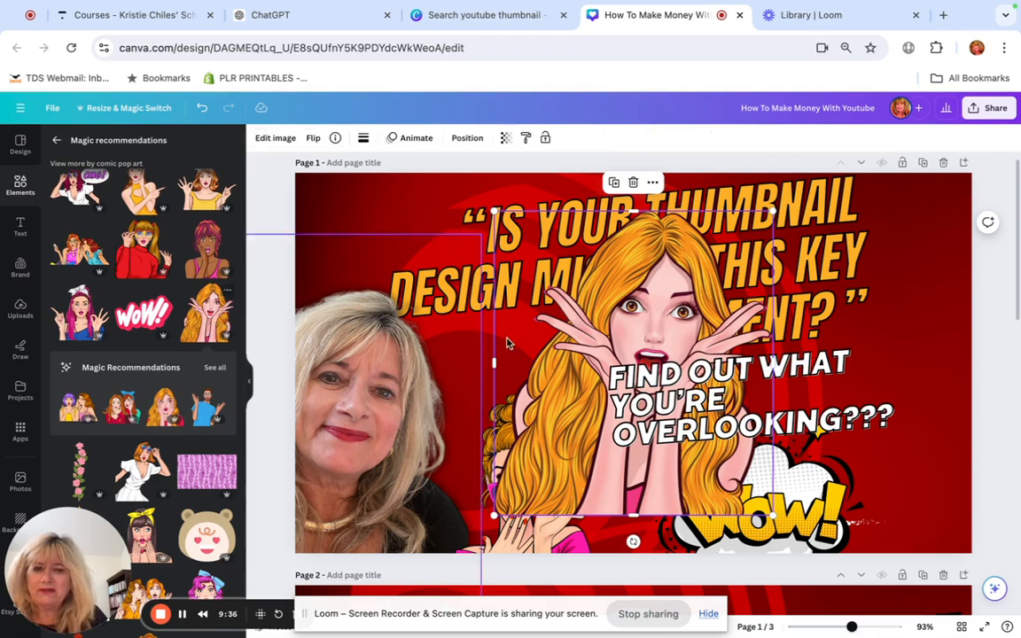
left_click_drag(594, 355, 860, 355)
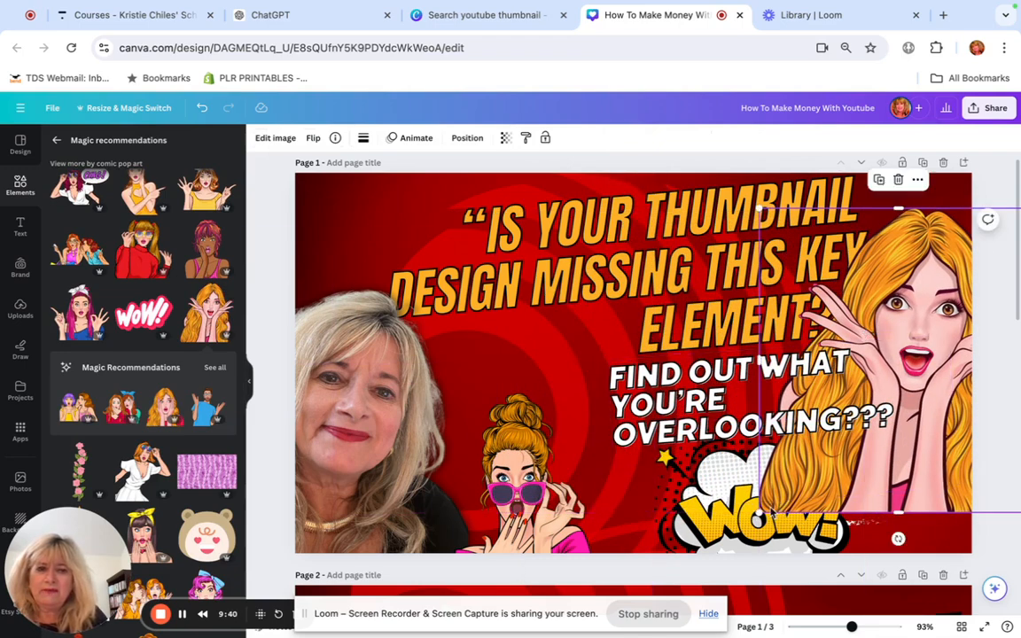
left_click_drag(906, 415, 929, 415)
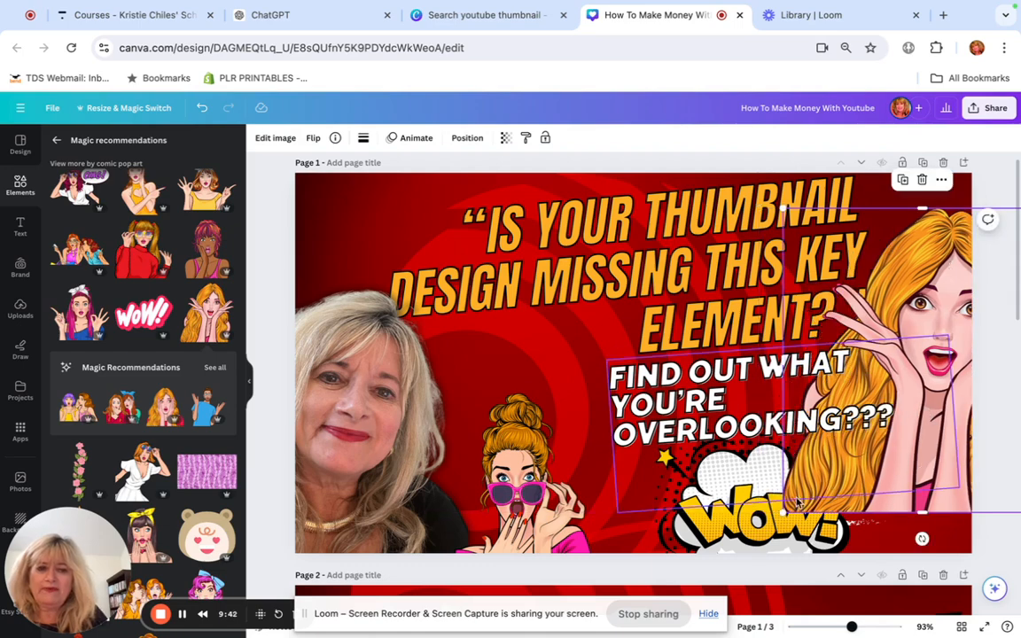
left_click_drag(785, 512, 848, 409)
left_click_drag(908, 310, 844, 299)
Shift the headline and white text block left, and move the long-haired woman up into page 1's upper right corner
left_click_drag(554, 272, 492, 288)
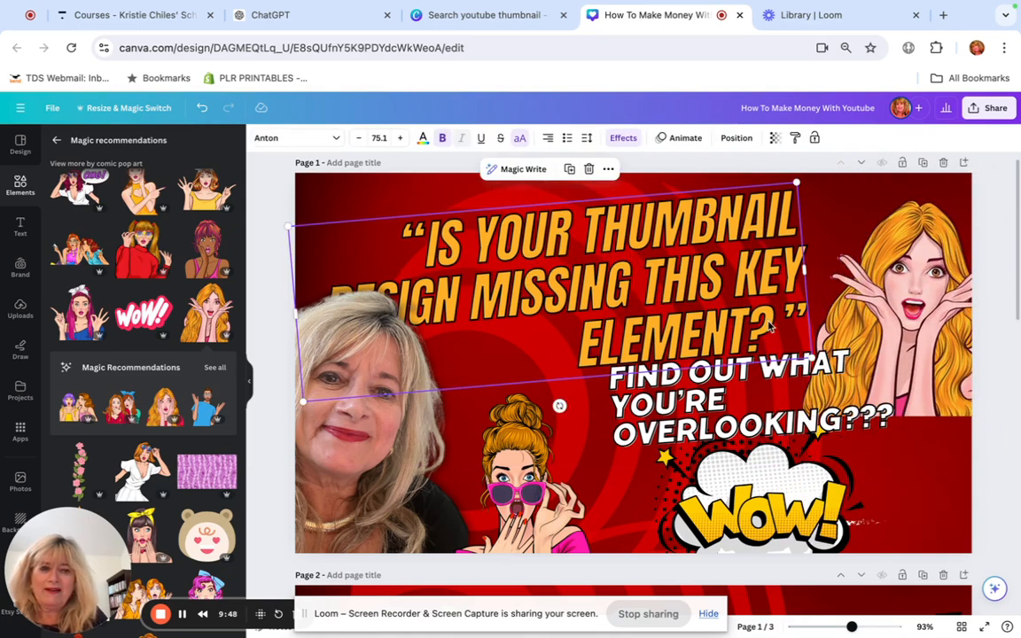
left_click(893, 354)
left_click_drag(894, 353, 828, 369)
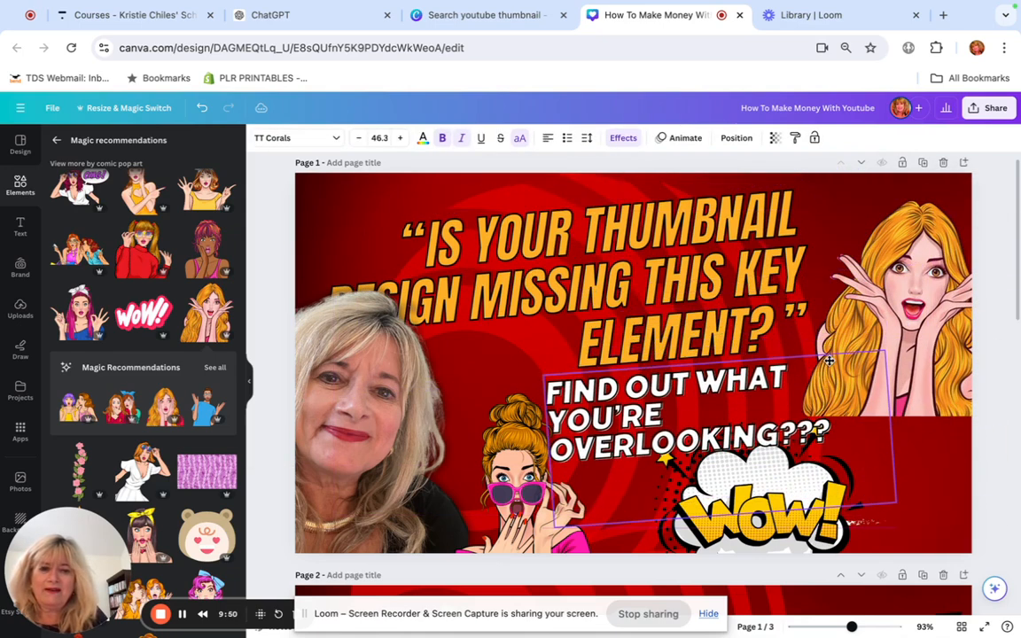
left_click_drag(921, 270, 898, 248)
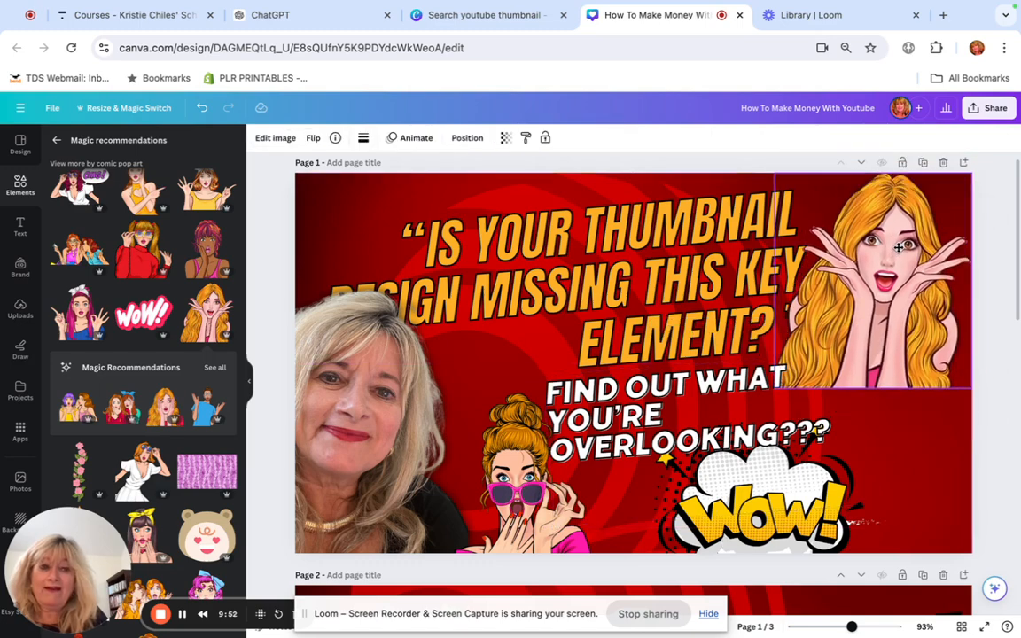
Raise the headline slightly and move the portrait photo down and right so it clears the word "DESIGN"
left_click(580, 228)
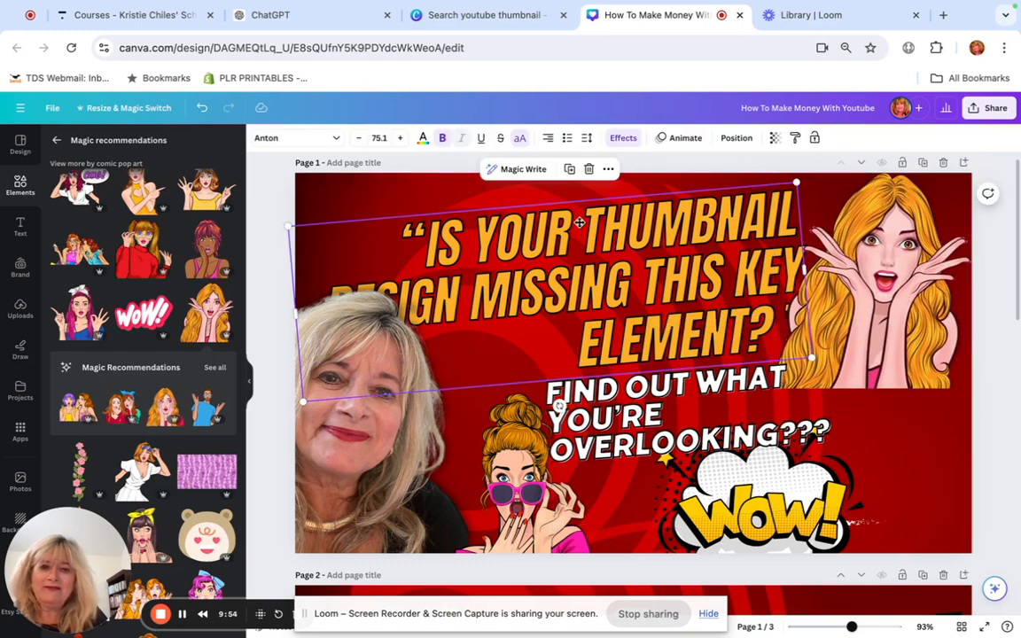
left_click_drag(579, 222, 572, 208)
left_click_drag(337, 464, 354, 500)
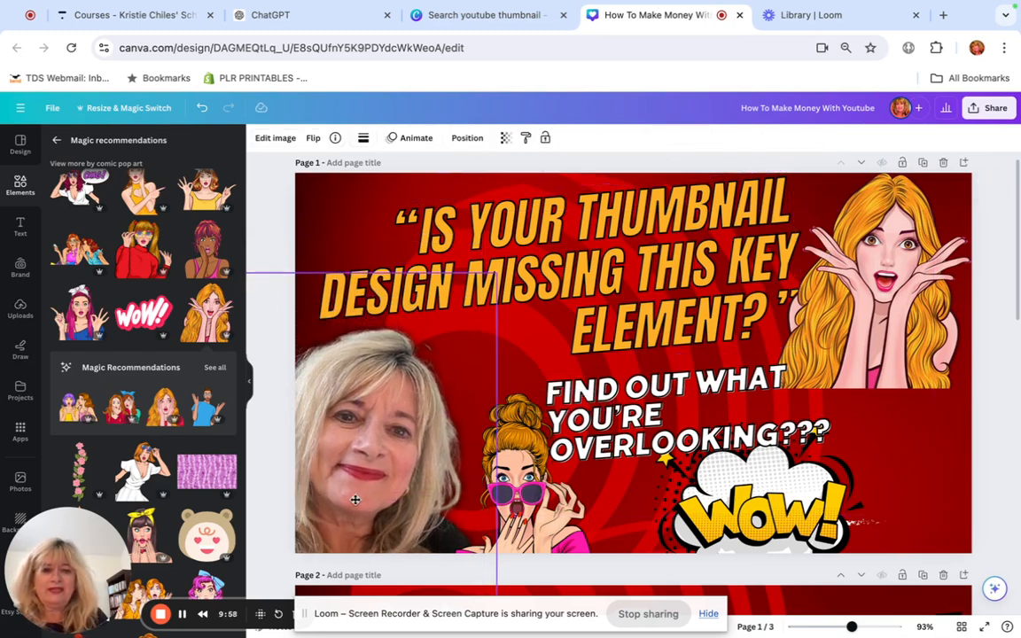
left_click(1003, 352)
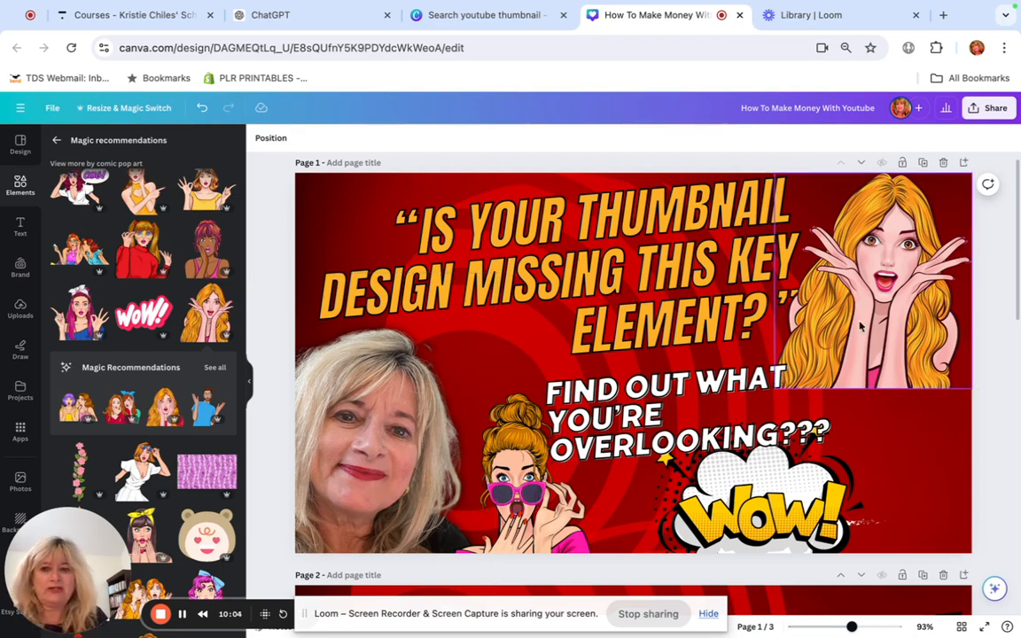
Add the shocked dark-haired woman with the purple bow from the recommendations, shrink her, and place her in page 1's lower right corner
scroll(175, 324, "down", 1)
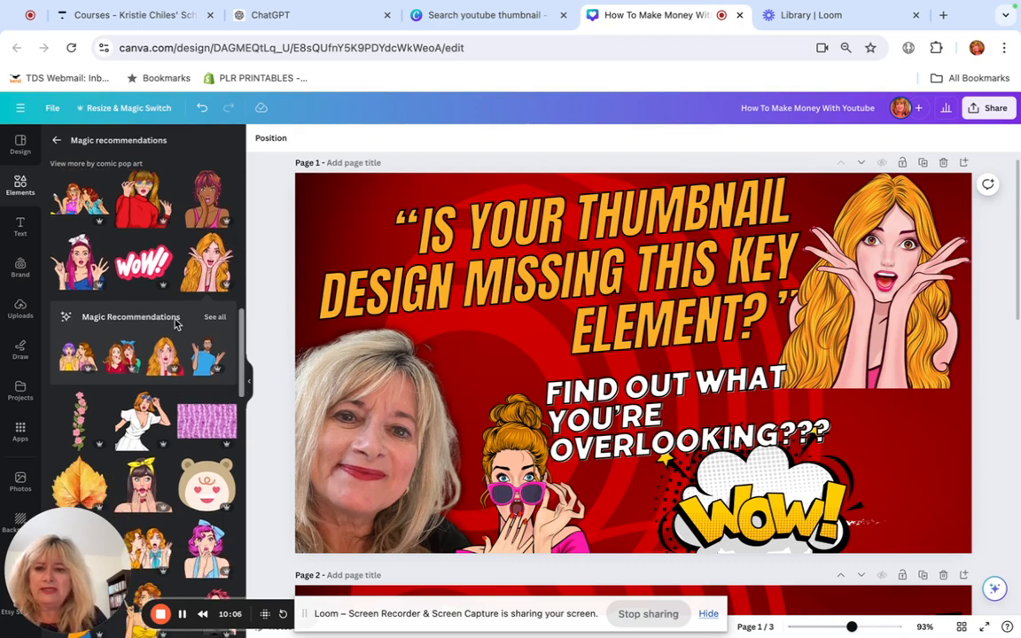
scroll(175, 324, "down", 2)
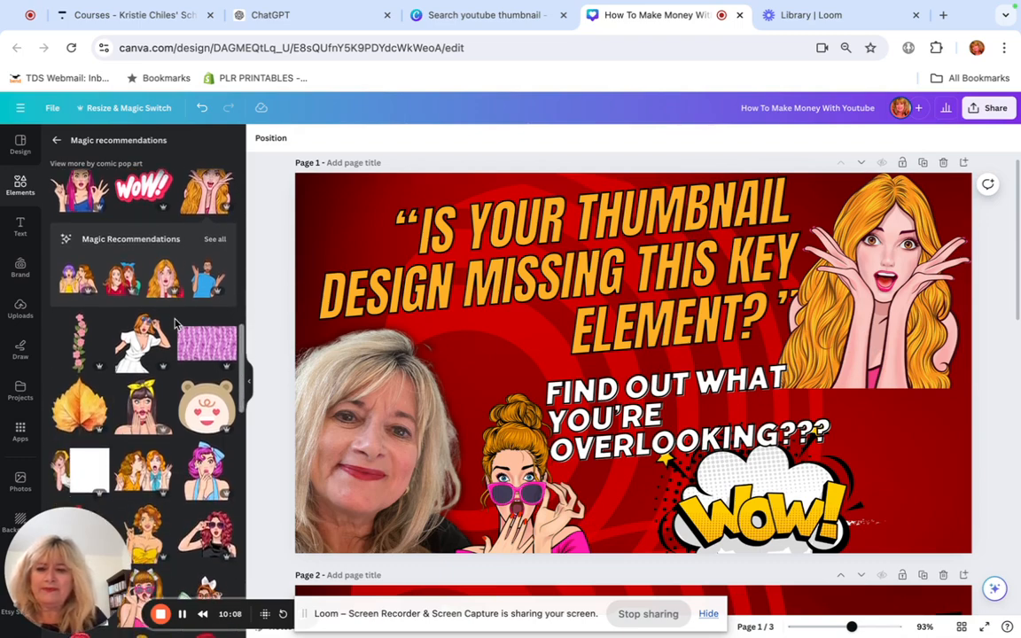
scroll(176, 324, "down", 2)
scroll(175, 325, "down", 2)
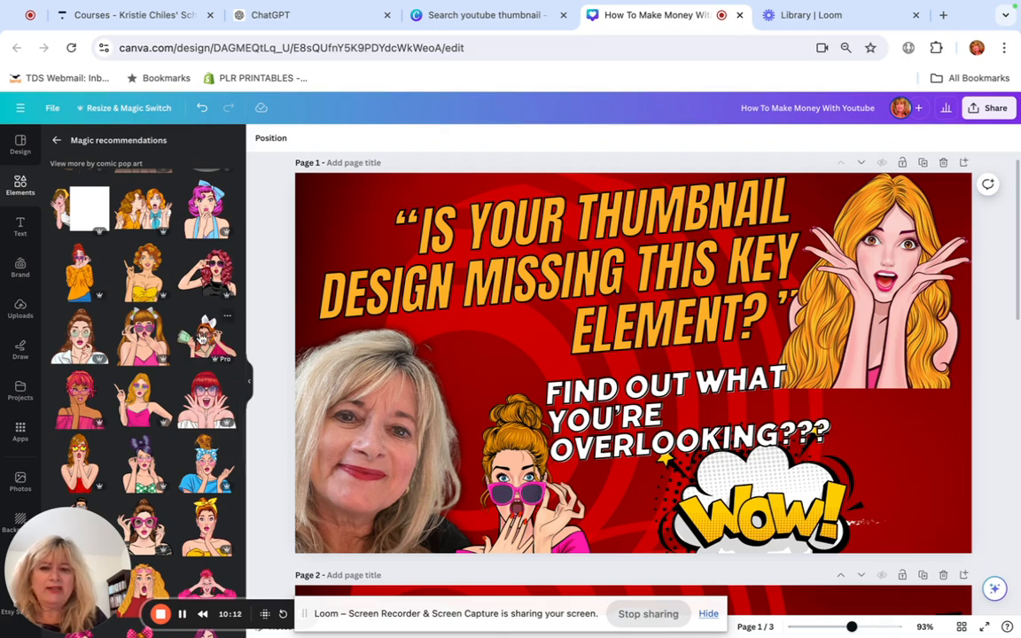
scroll(155, 354, "down", 2)
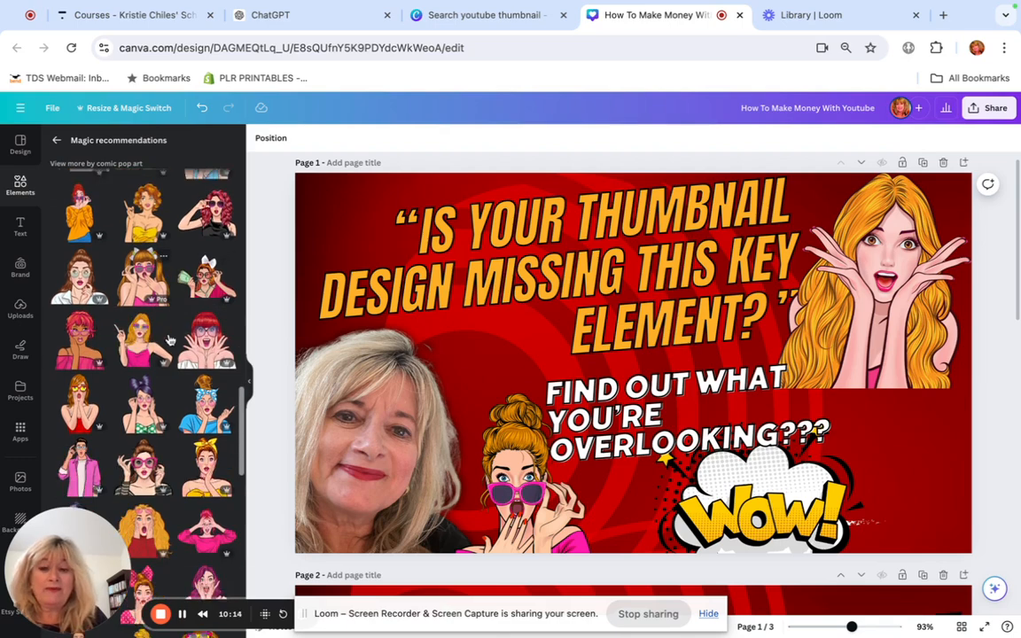
scroll(168, 339, "down", 2)
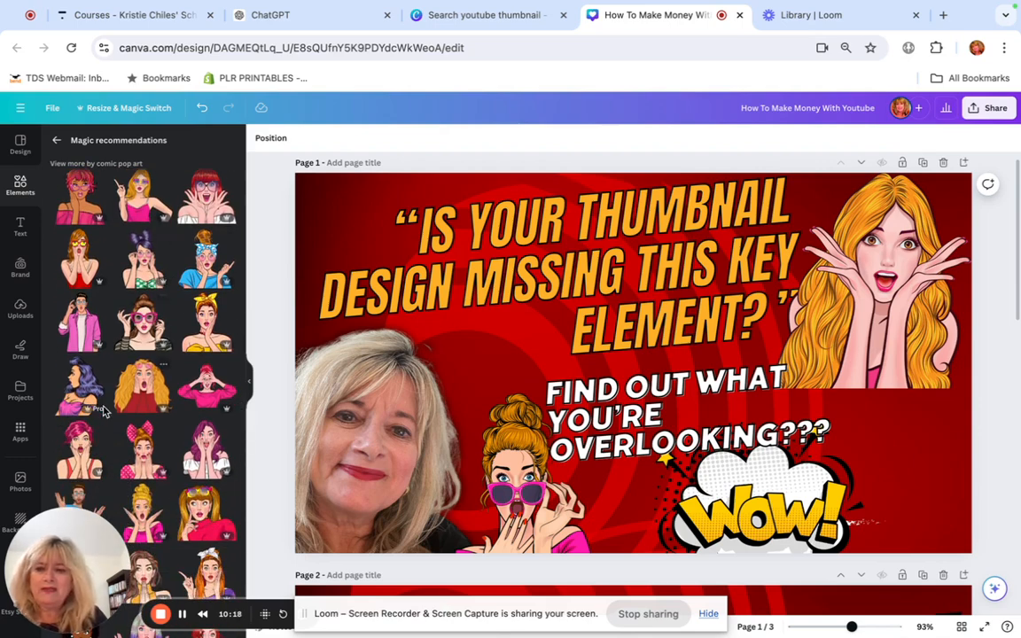
scroll(110, 459, "down", 4)
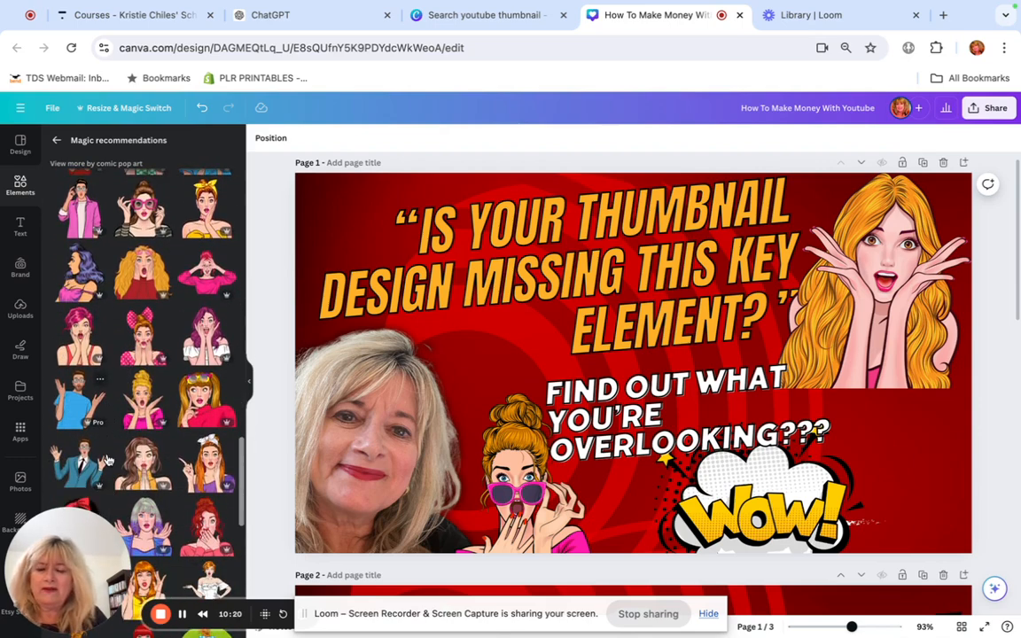
scroll(107, 459, "down", 5)
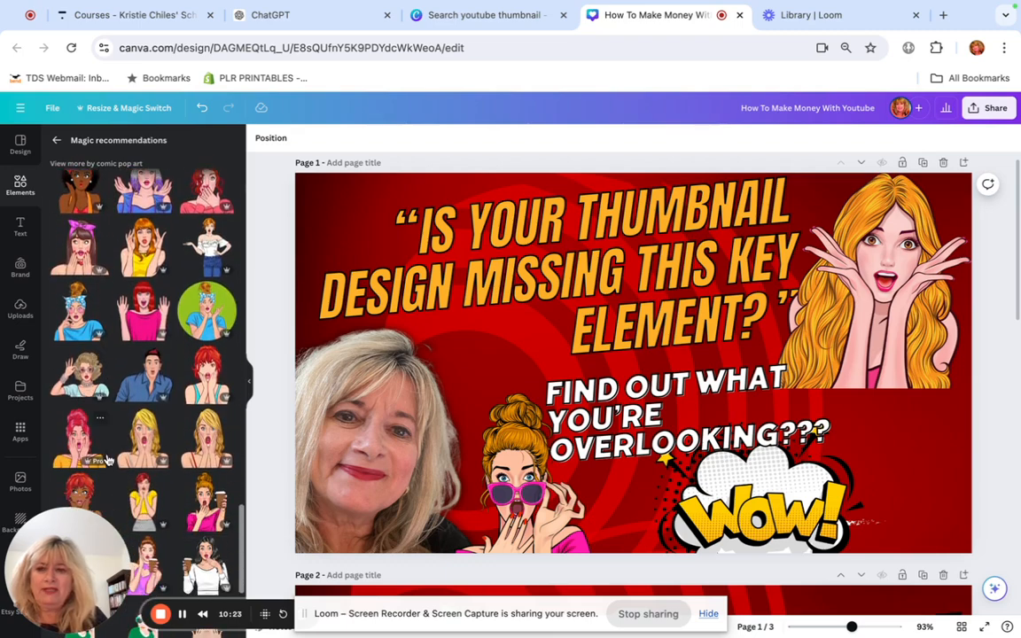
left_click(80, 245)
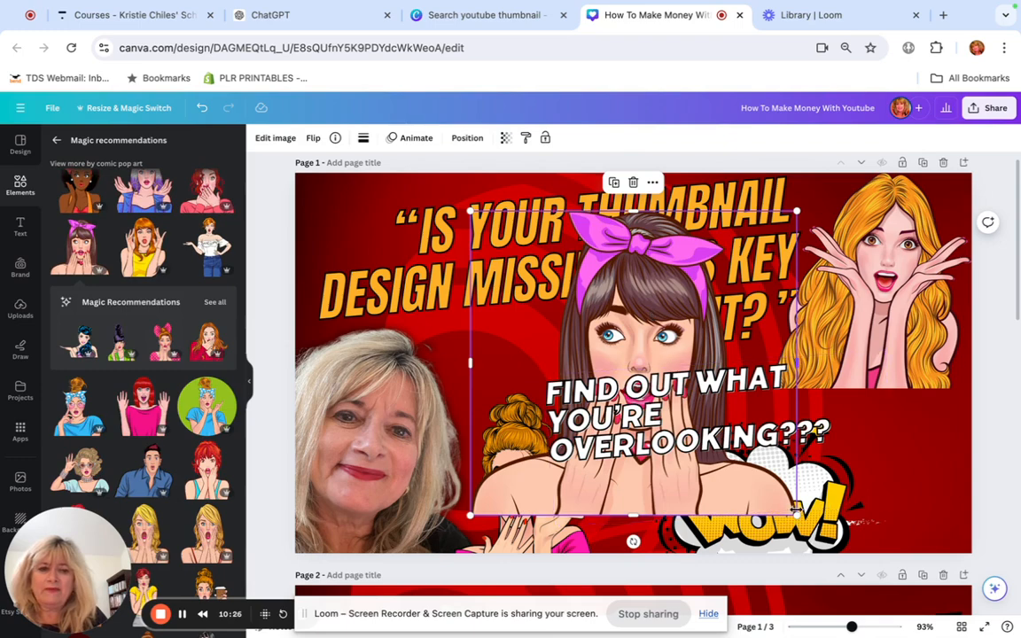
left_click_drag(795, 514, 592, 325)
left_click_drag(499, 274, 923, 512)
scroll(924, 512, "down", 4)
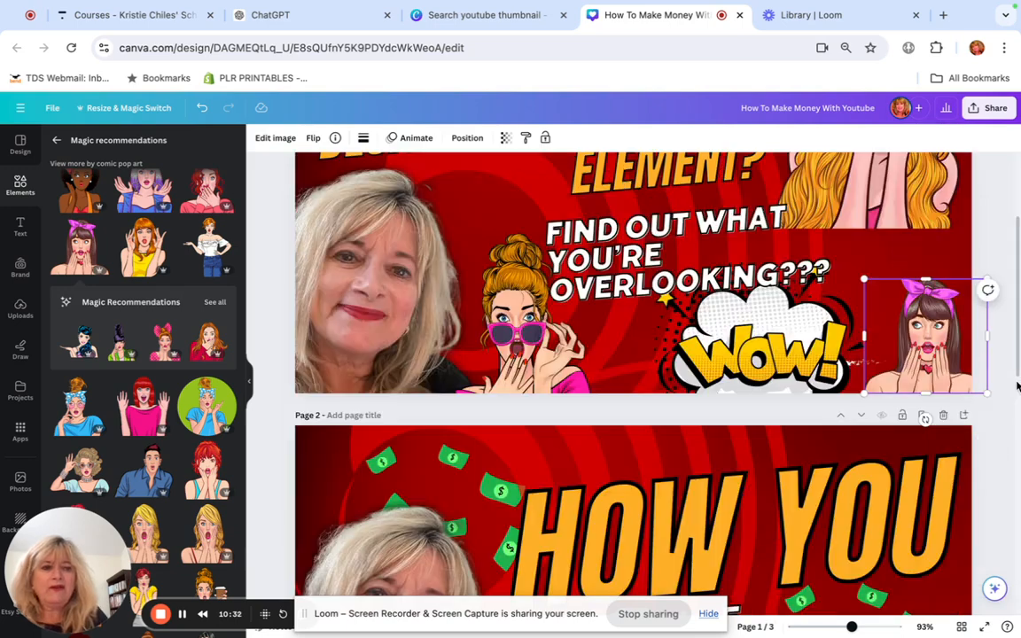
scroll(987, 433, "up", 3)
scroll(1009, 381, "down", 3)
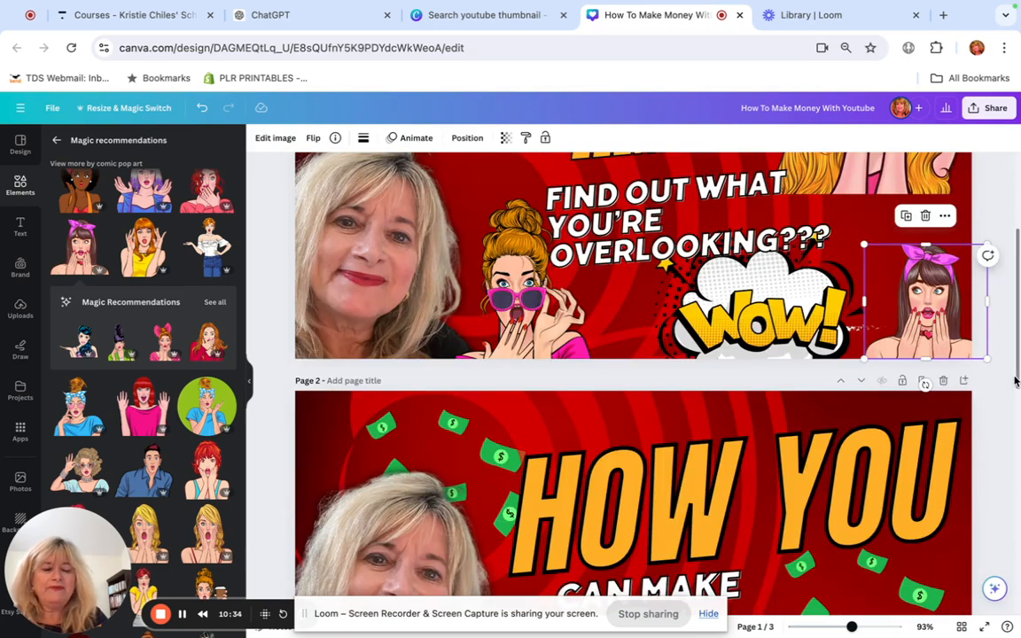
scroll(1005, 399, "up", 4)
left_click(1012, 386)
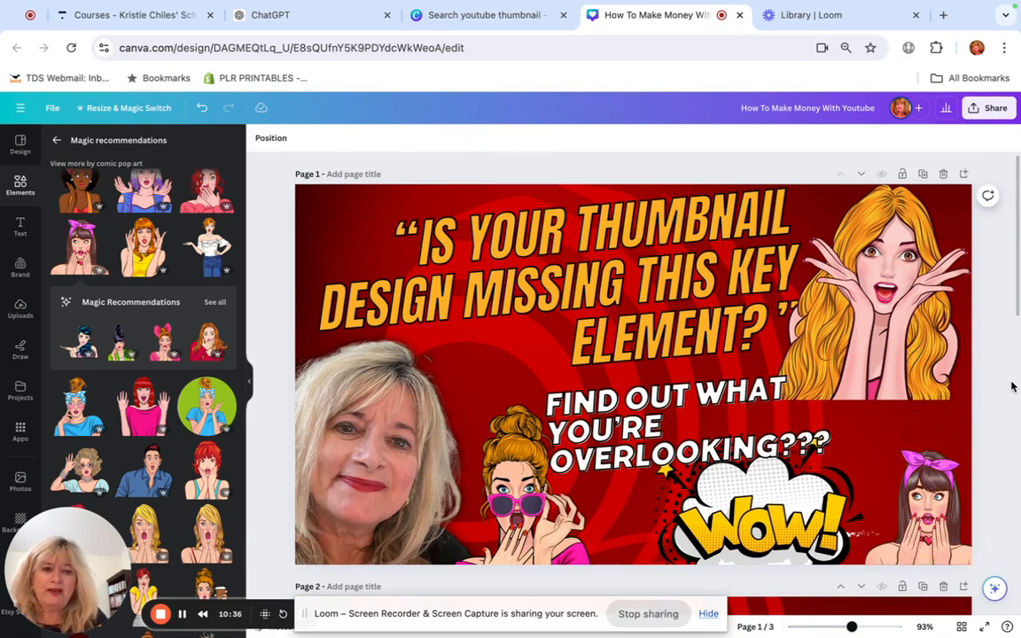
Download only the current page, page 1, as a PNG and dismiss the completed download notice
left_click(985, 108)
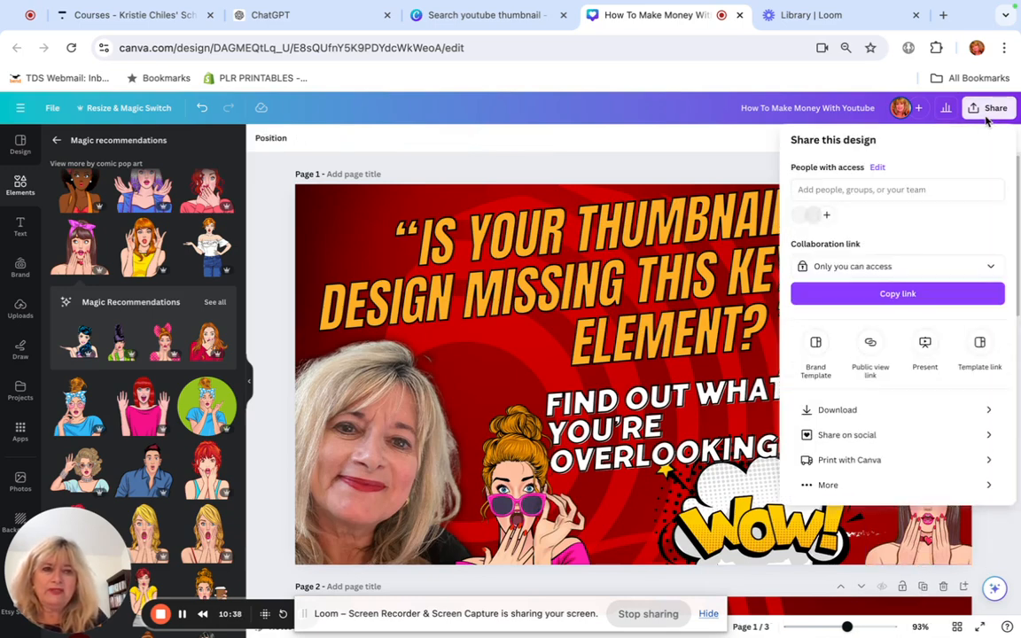
left_click(940, 411)
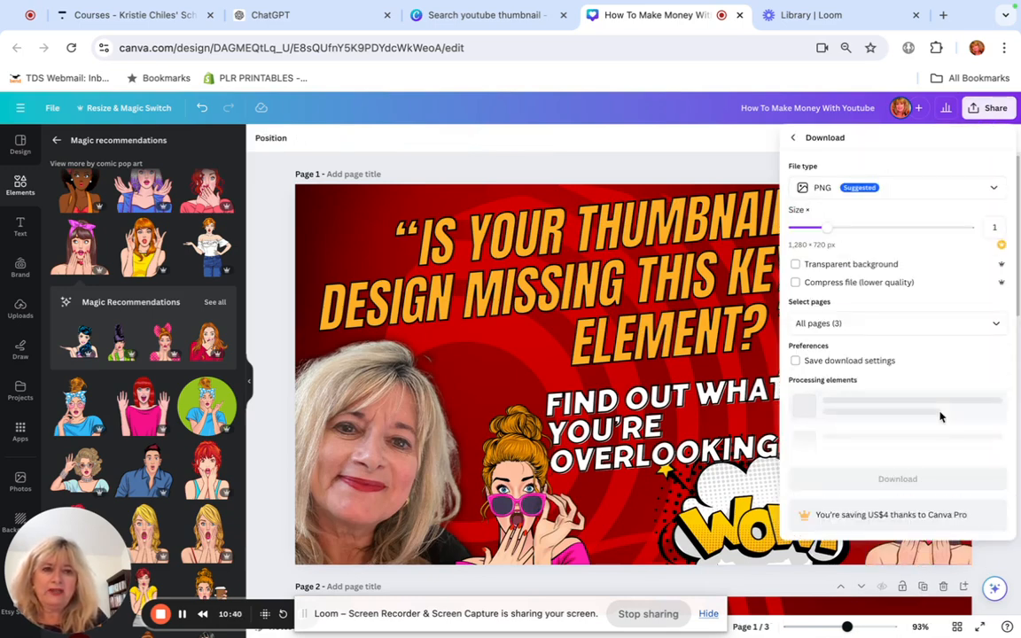
left_click(998, 322)
left_click(996, 355)
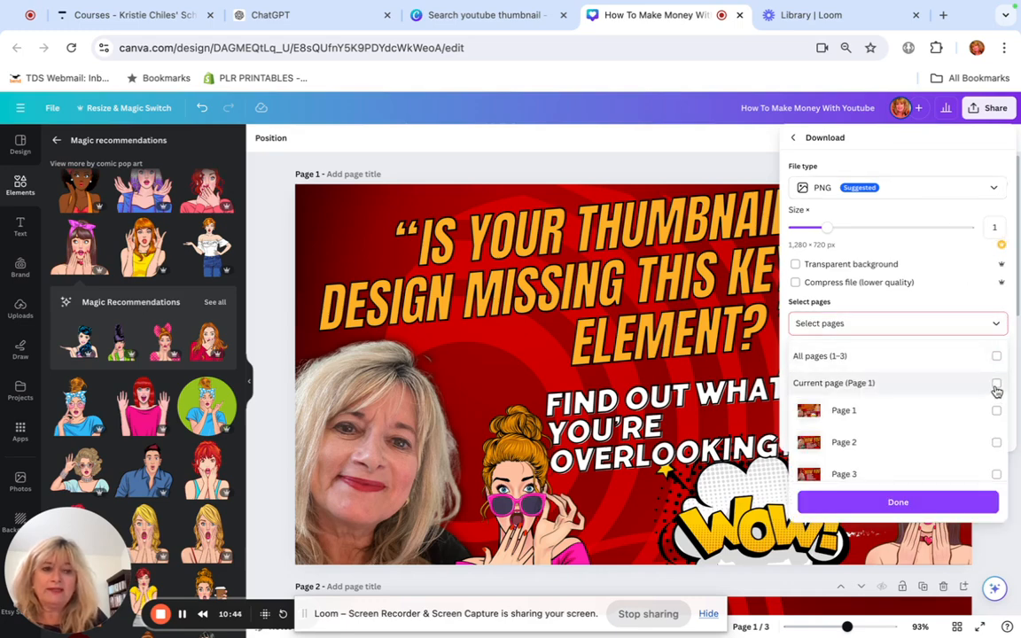
left_click(996, 385)
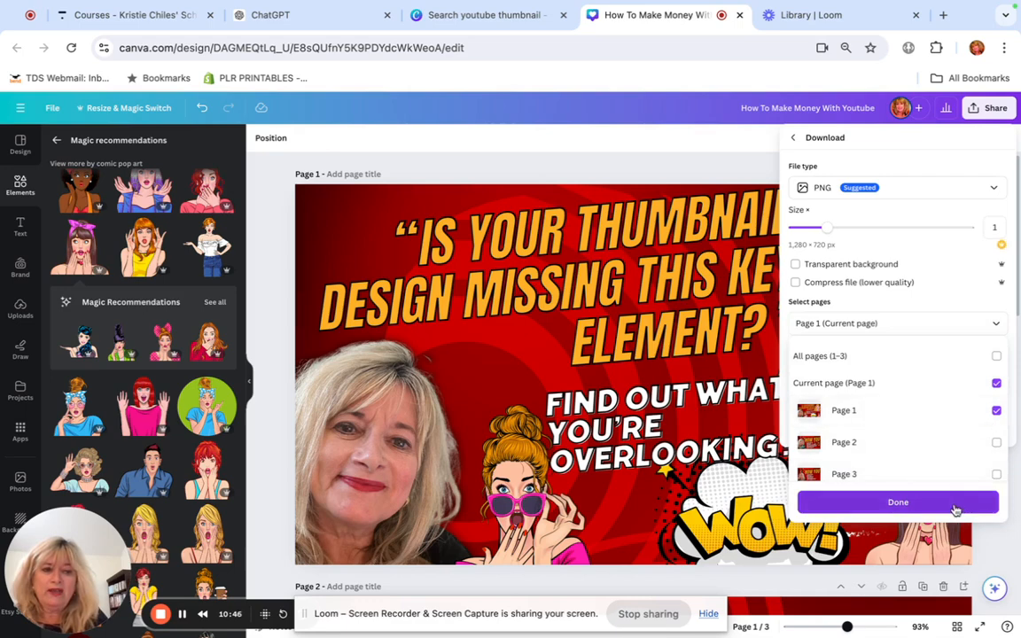
left_click(955, 505)
left_click(868, 384)
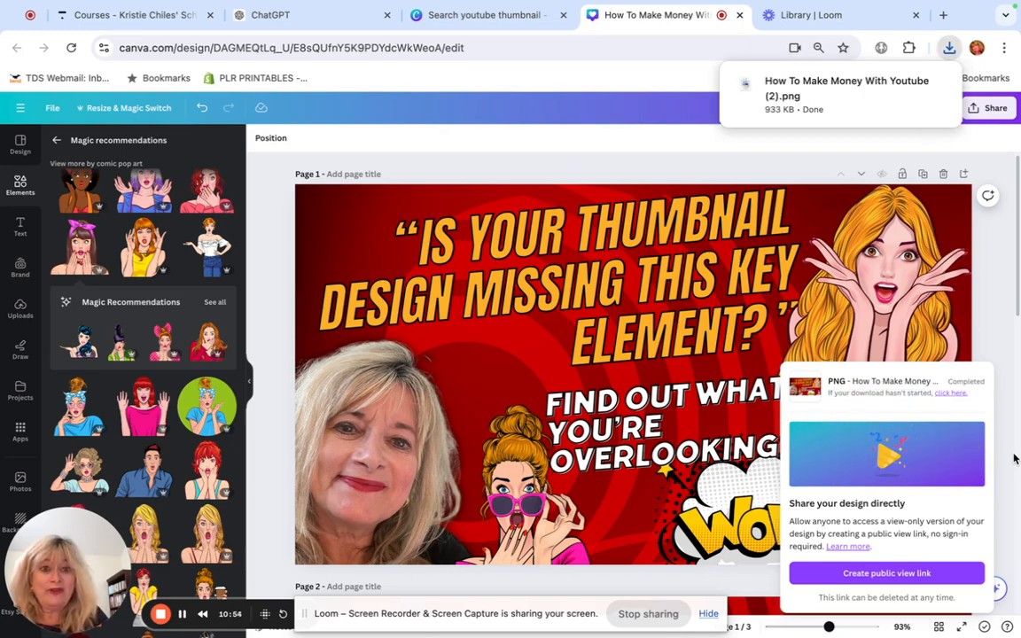
left_click(997, 337)
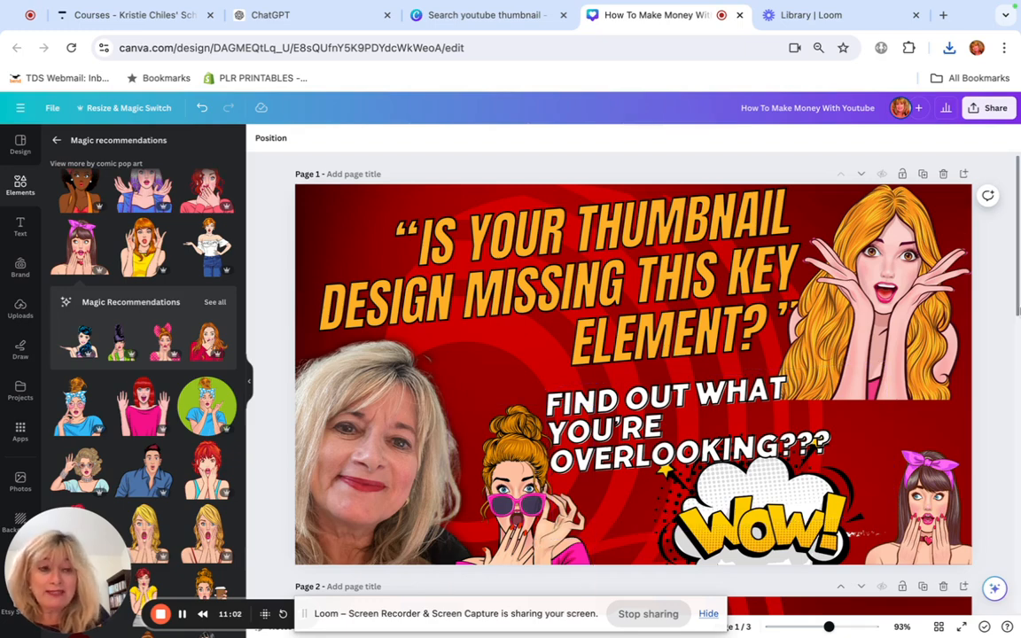
Nudge the long-haired woman slightly down and right beside the headline on page 1
left_click_drag(918, 370, 922, 376)
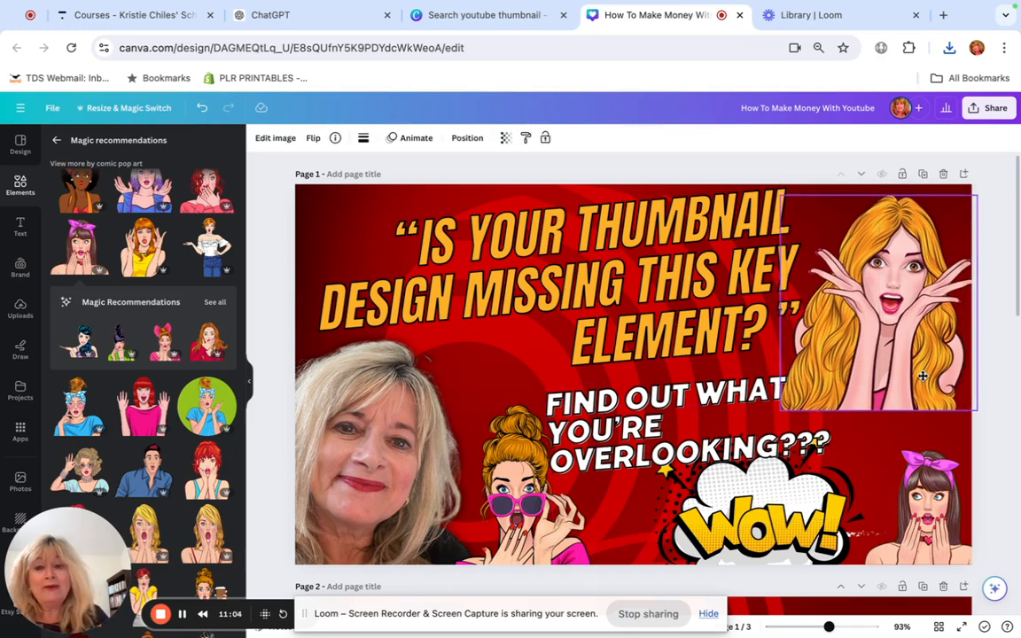